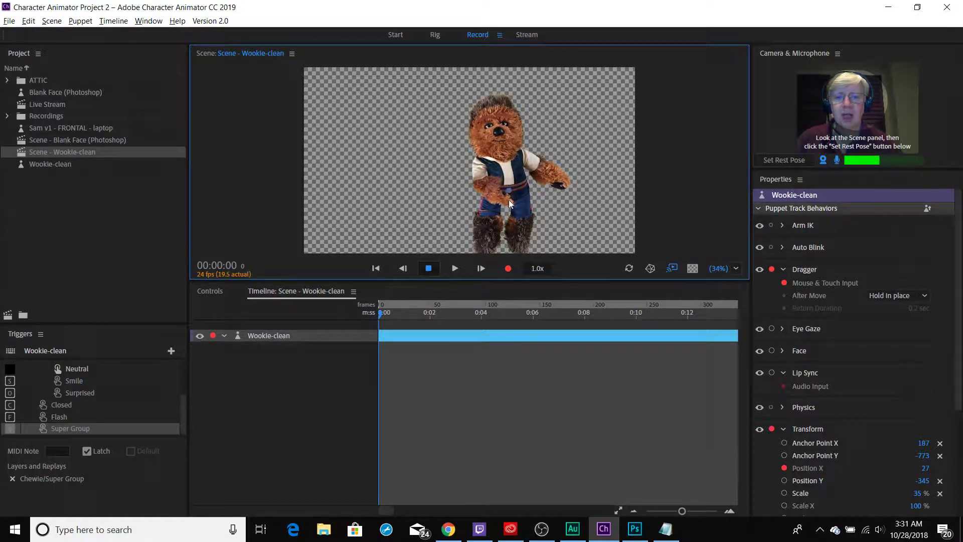
Enlarge the Scene panel and swing the Wookie puppet's image-left arm across its body and back out to examine the torso distortion
{"action": "left_click_drag", "start_coordinate": [483, 167], "coordinate": [458, 180]}
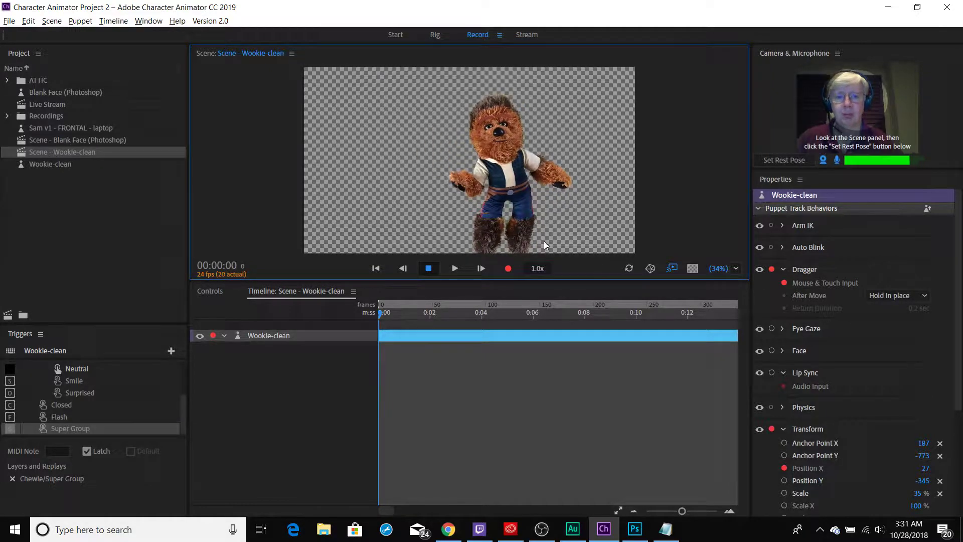
{"action": "double_click", "coordinate": [247, 53]}
{"action": "left_click_drag", "start_coordinate": [467, 312], "coordinate": [553, 304]}
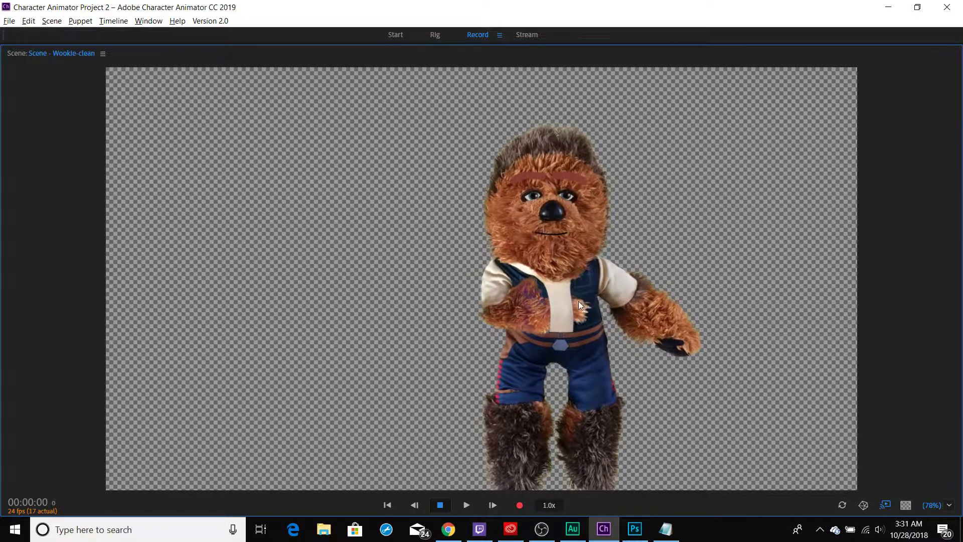
{"action": "left_click_drag", "start_coordinate": [633, 310], "coordinate": [413, 270]}
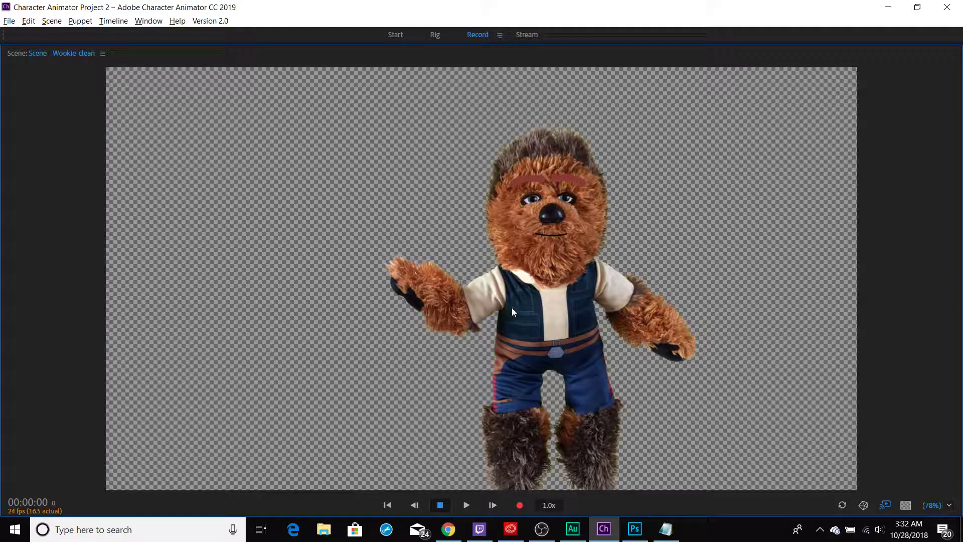
View the puppet in the Rig workspace, switch to Wookie-clean.psd in Photoshop, and collapse the Flash and Super Group layer groups
{"action": "left_click", "coordinate": [434, 36]}
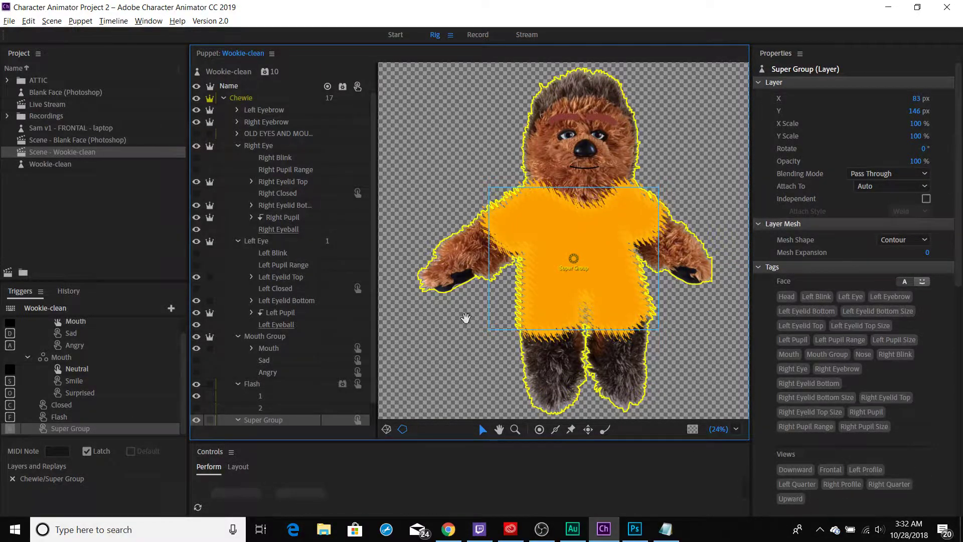
{"action": "key", "text": "alt+Tab"}
{"action": "key", "text": "alt+Tab"}
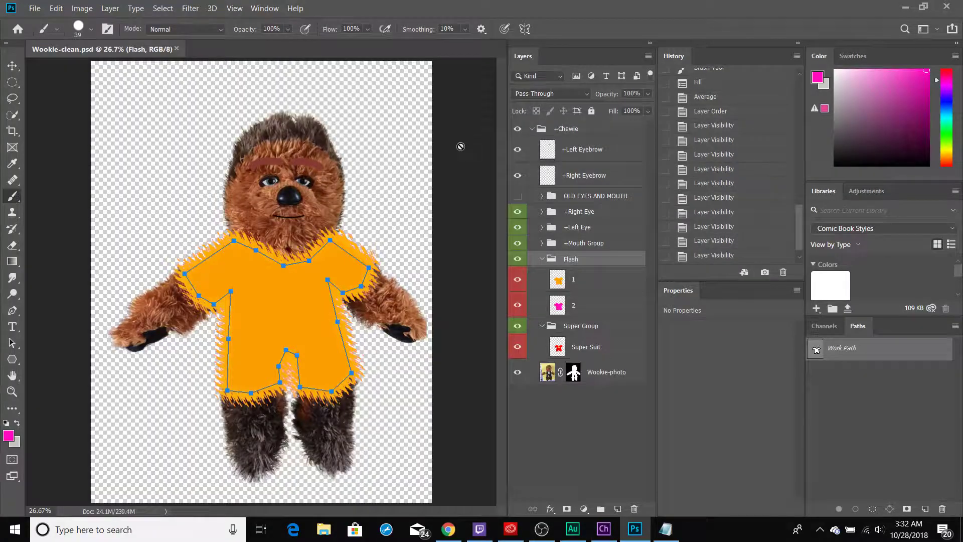
{"action": "left_click", "coordinate": [541, 260]}
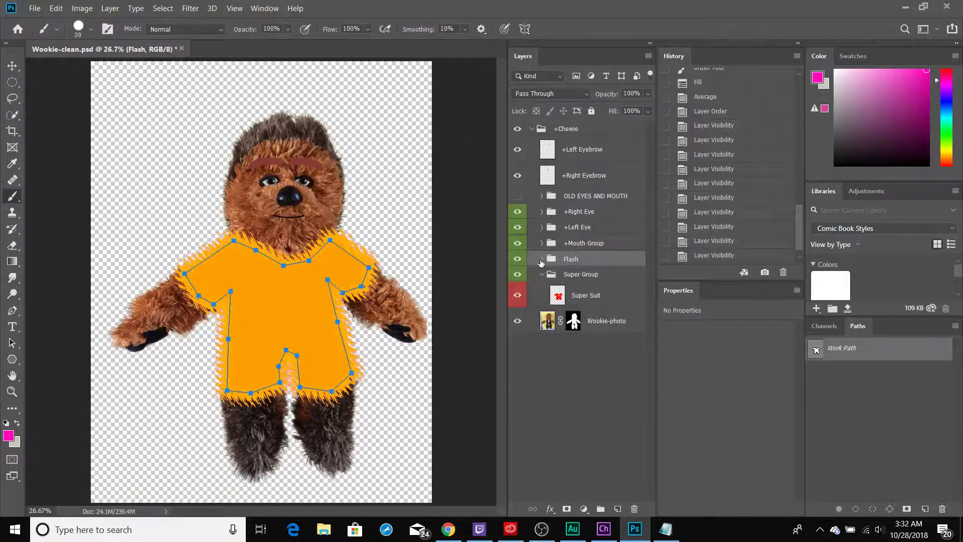
{"action": "left_click", "coordinate": [541, 275]}
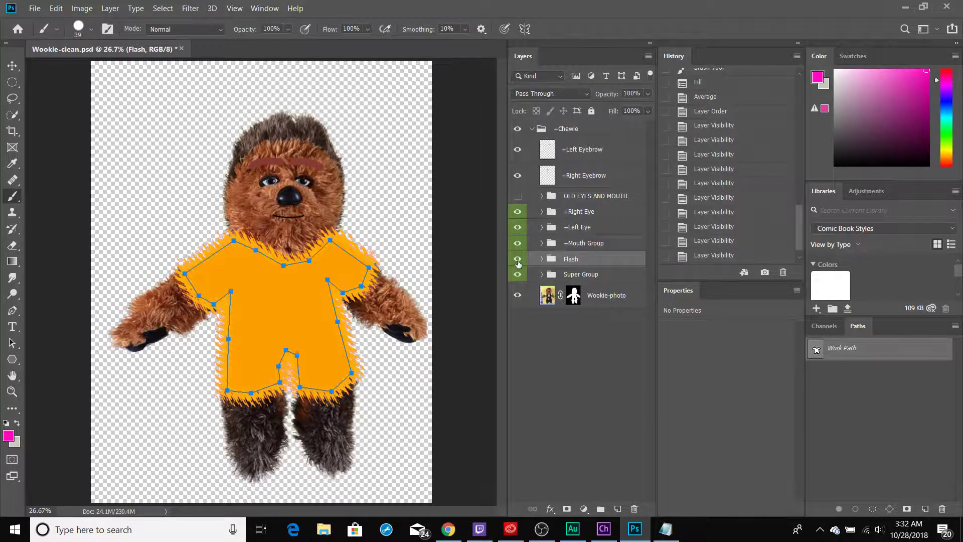
Hide the Super Group and layer 2 inside the Flash group, collapse Flash, and save the document
{"action": "left_click", "coordinate": [518, 274]}
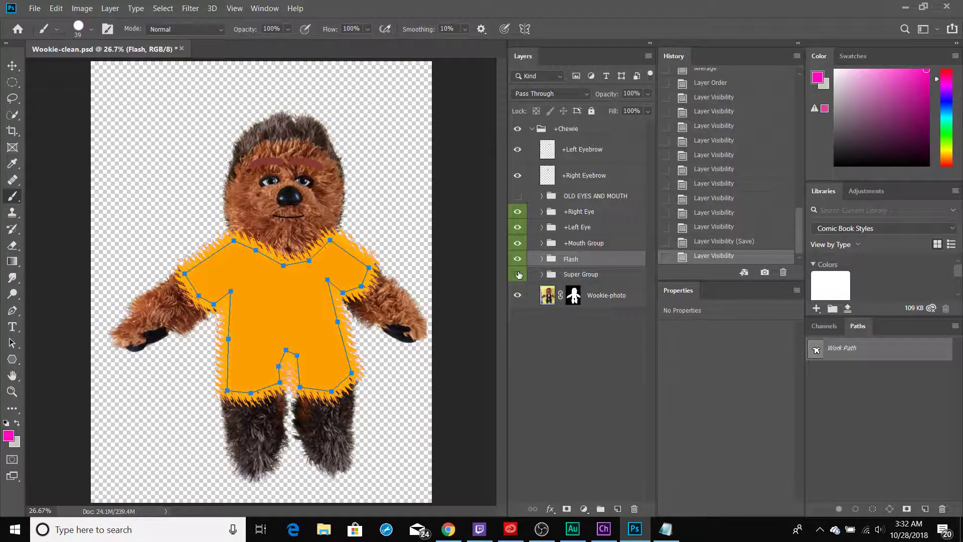
{"action": "left_click", "coordinate": [539, 259]}
{"action": "left_click", "coordinate": [518, 304]}
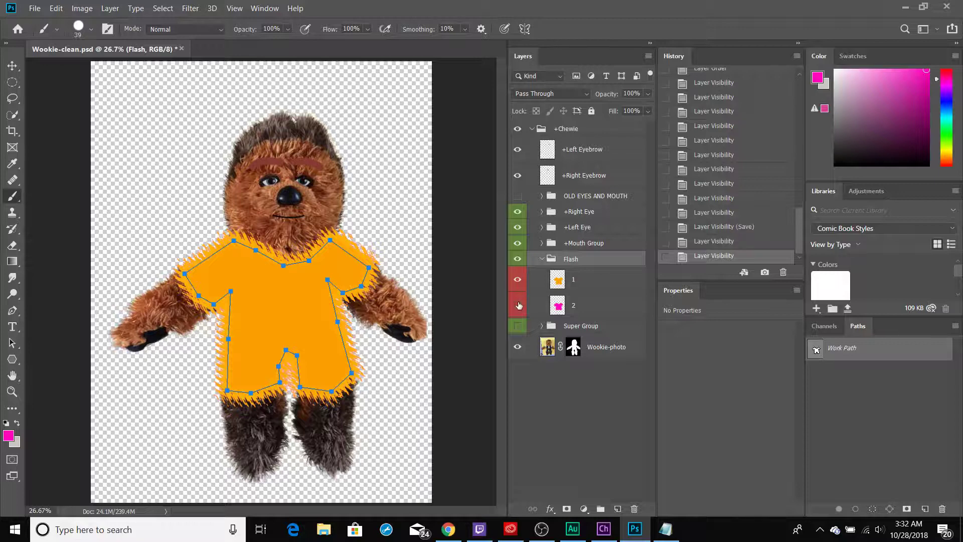
{"action": "left_click", "coordinate": [541, 259]}
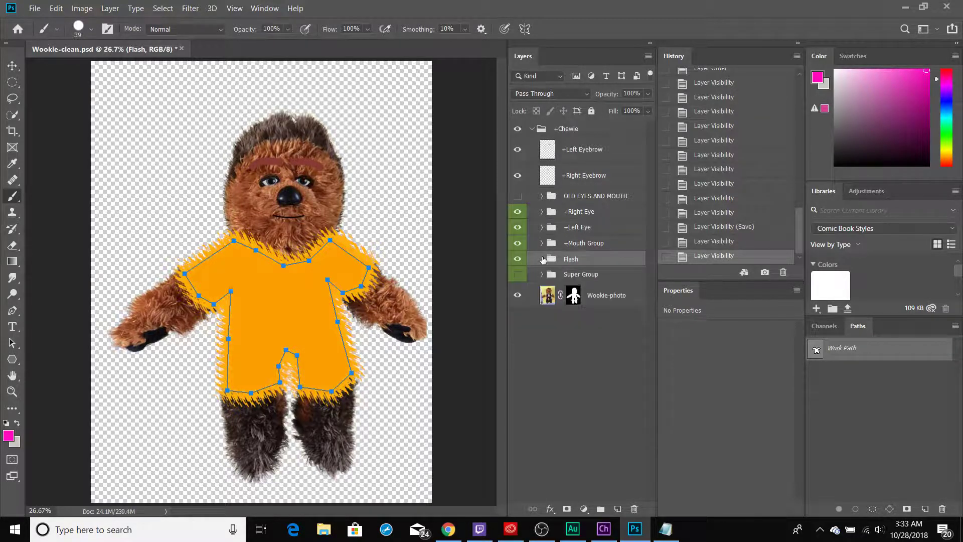
{"action": "key", "text": "ctrl+s"}
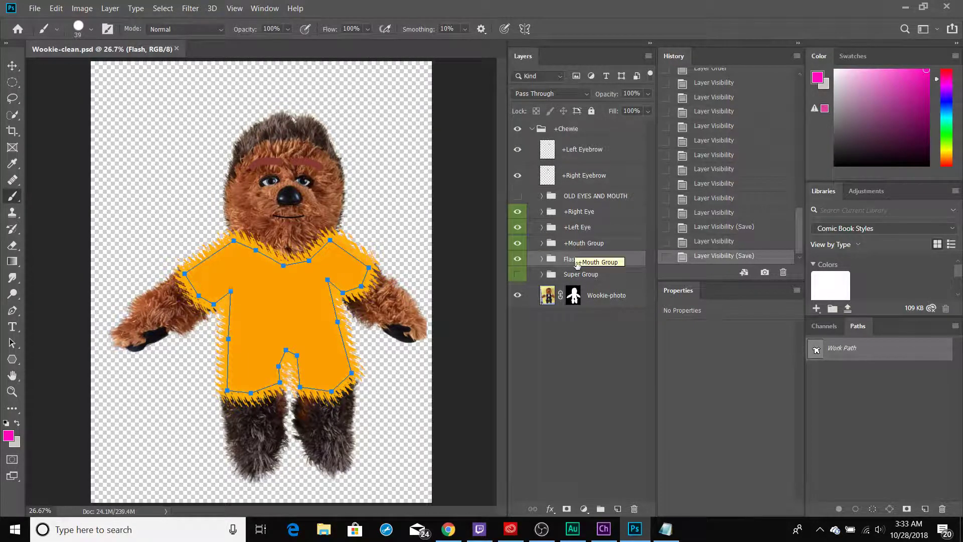
Select the Wookie-photo layer and hide the Flash group to expose the original outfit
{"action": "left_click", "coordinate": [599, 293]}
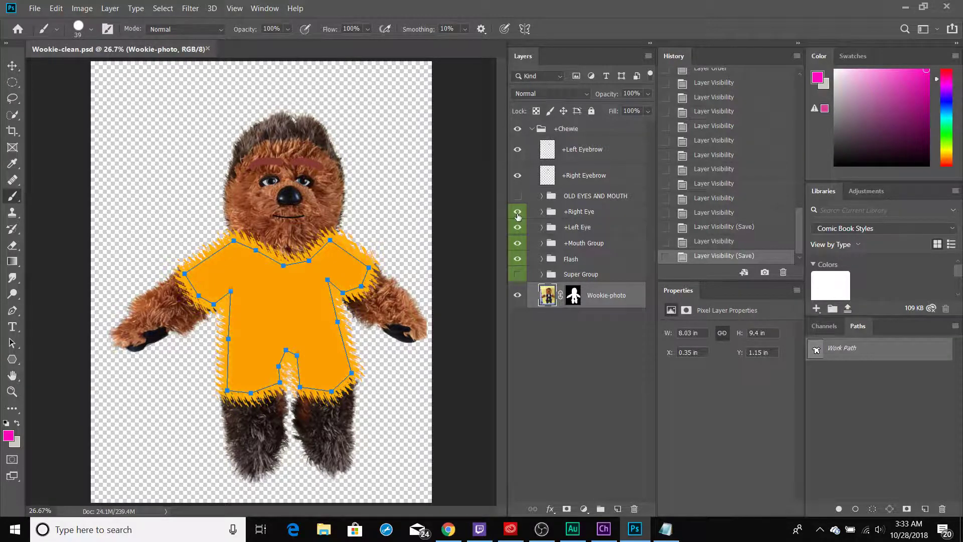
{"action": "left_click", "coordinate": [518, 259]}
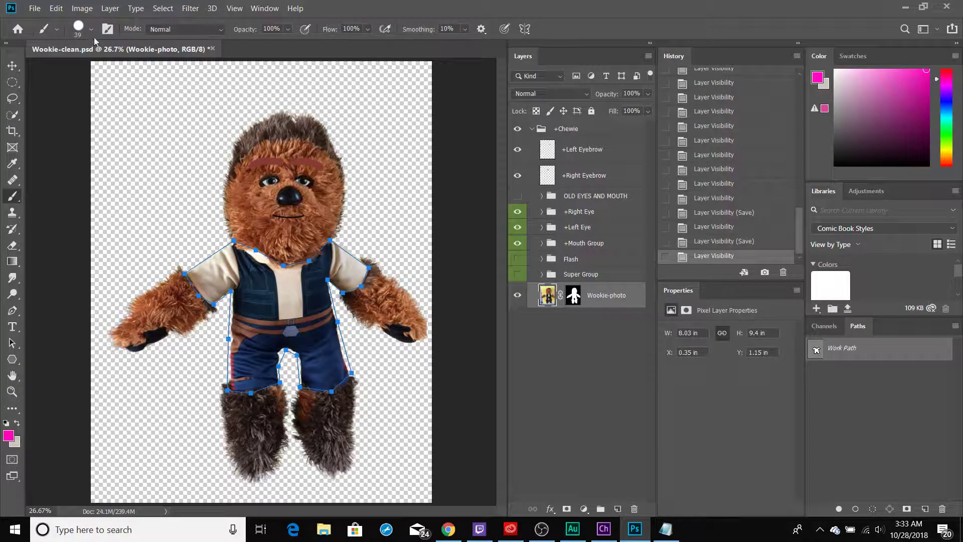
{"action": "left_click", "coordinate": [55, 9]}
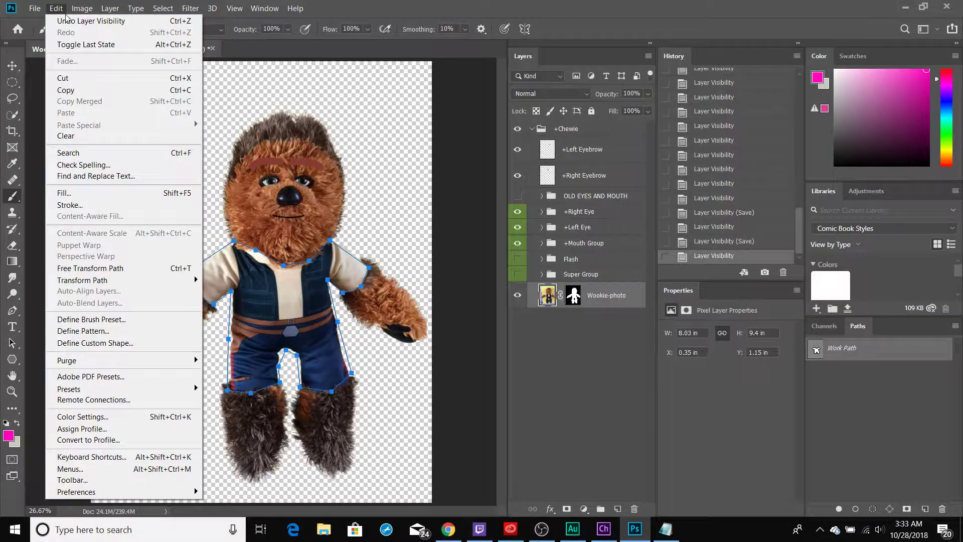
{"action": "left_click", "coordinate": [357, 123]}
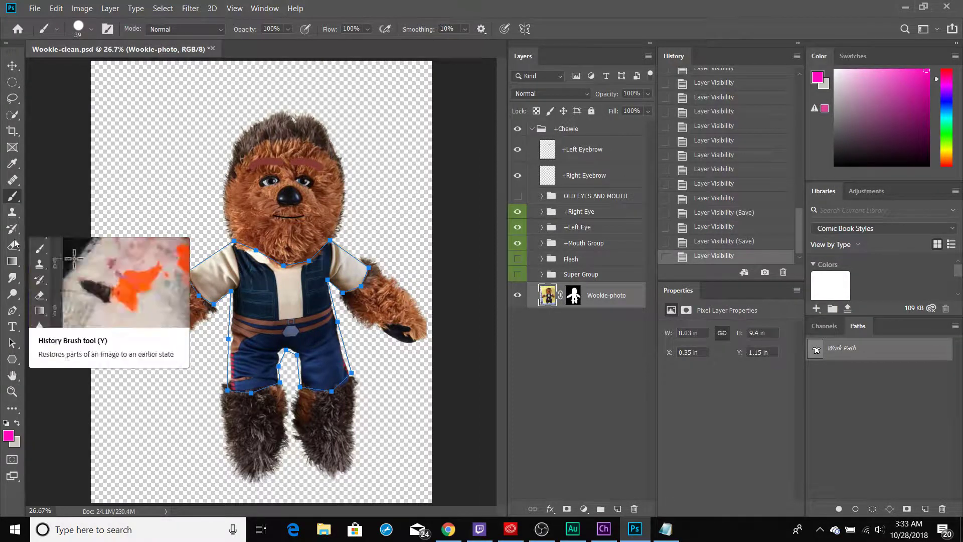
Remove all anchor points of the work path around the outfit with the Delete Anchor Point tool
{"action": "left_click", "coordinate": [14, 311]}
{"action": "right_click", "coordinate": [15, 311]}
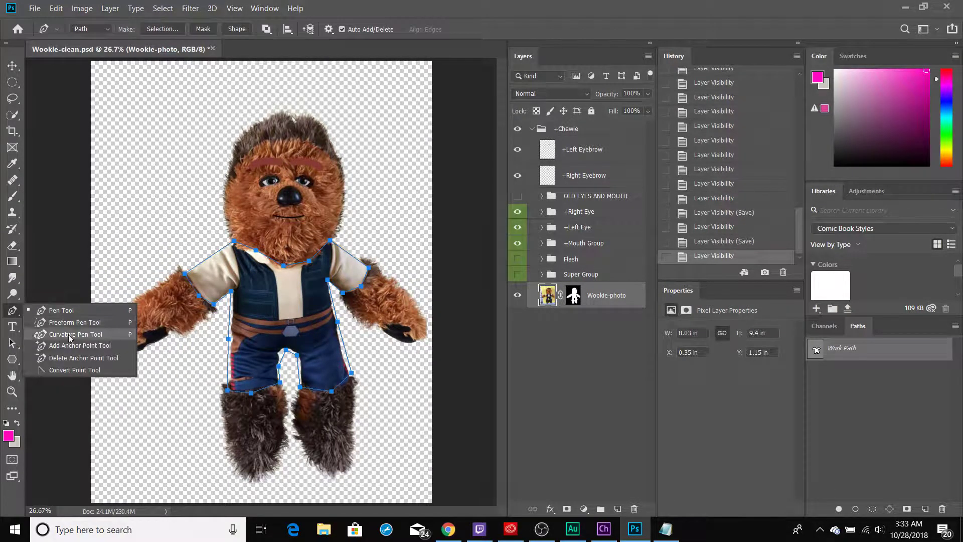
{"action": "left_click", "coordinate": [65, 356]}
{"action": "left_click", "coordinate": [185, 273]}
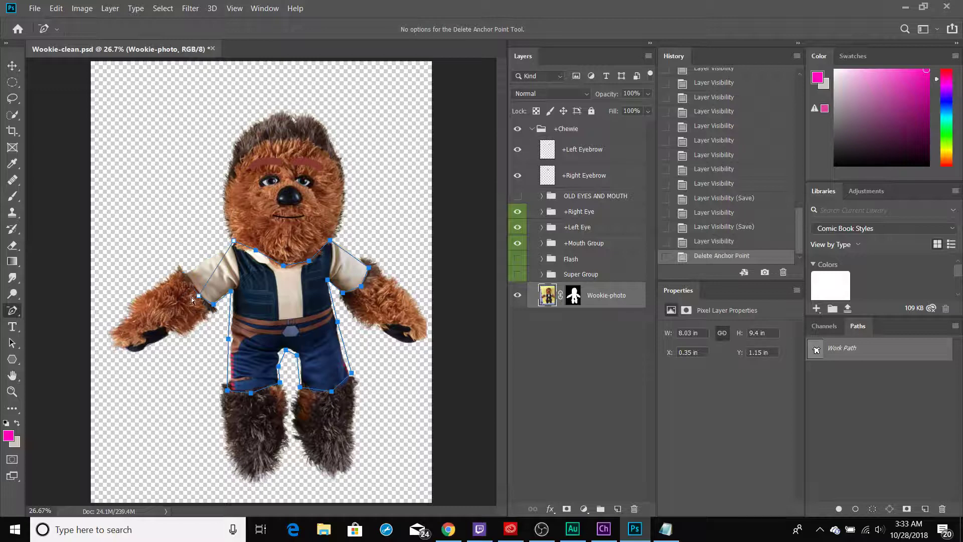
{"action": "left_click", "coordinate": [199, 296]}
{"action": "left_click", "coordinate": [212, 306]}
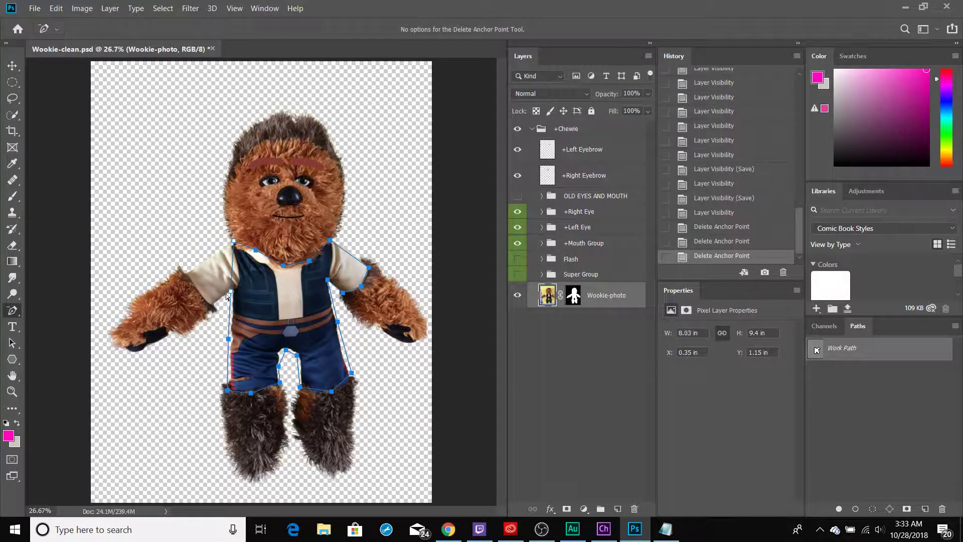
{"action": "left_click", "coordinate": [232, 291]}
{"action": "left_click", "coordinate": [228, 339]}
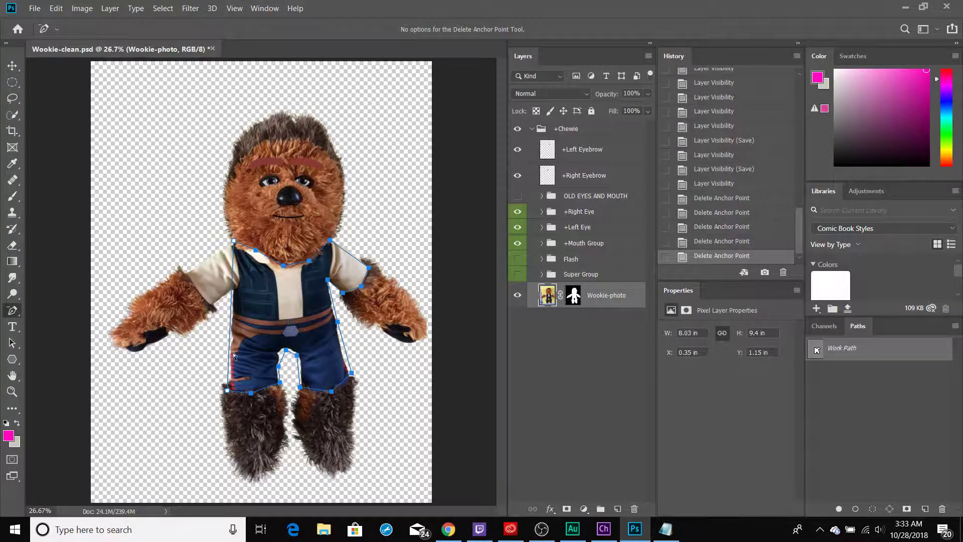
{"action": "left_click", "coordinate": [227, 387]}
{"action": "left_click", "coordinate": [250, 392]}
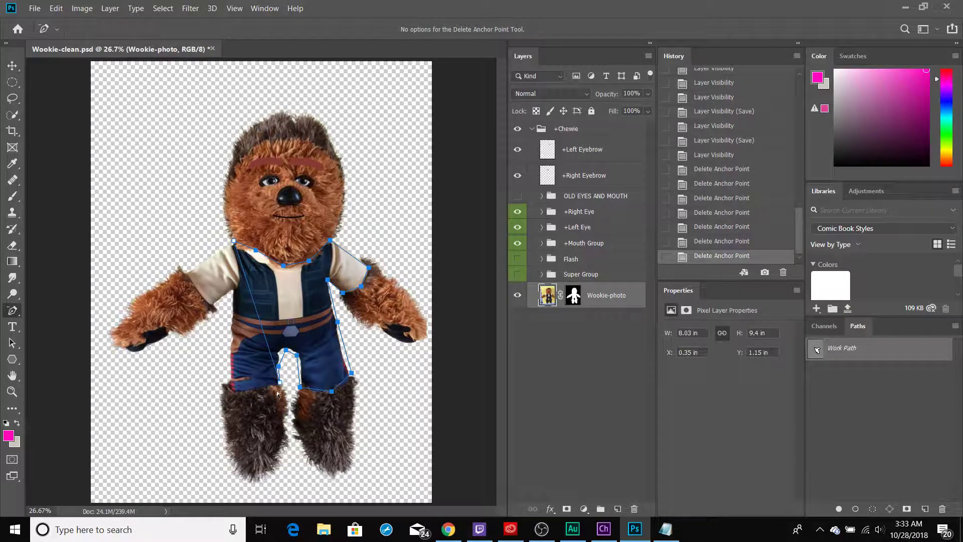
{"action": "left_click", "coordinate": [280, 382]}
{"action": "left_click", "coordinate": [278, 366]}
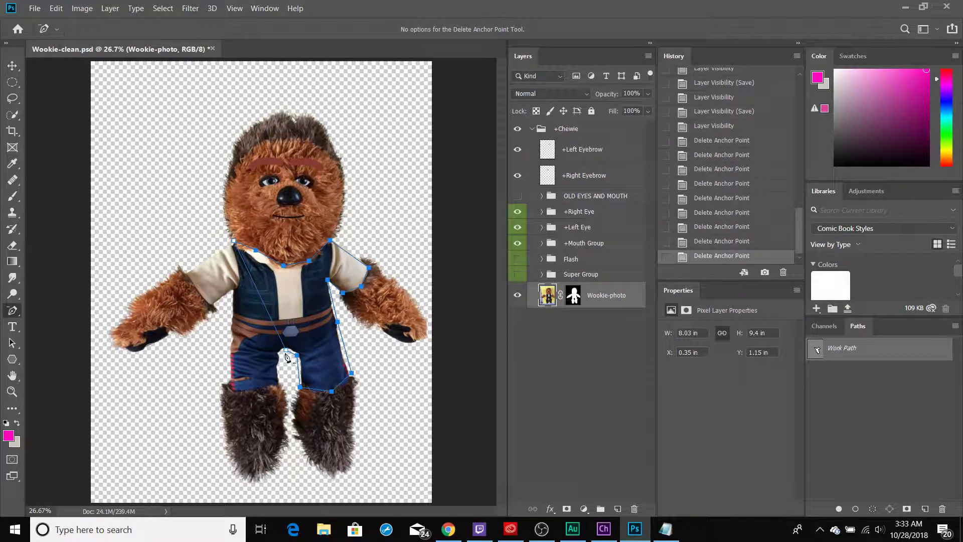
{"action": "left_click", "coordinate": [286, 350]}
{"action": "left_click", "coordinate": [296, 355]}
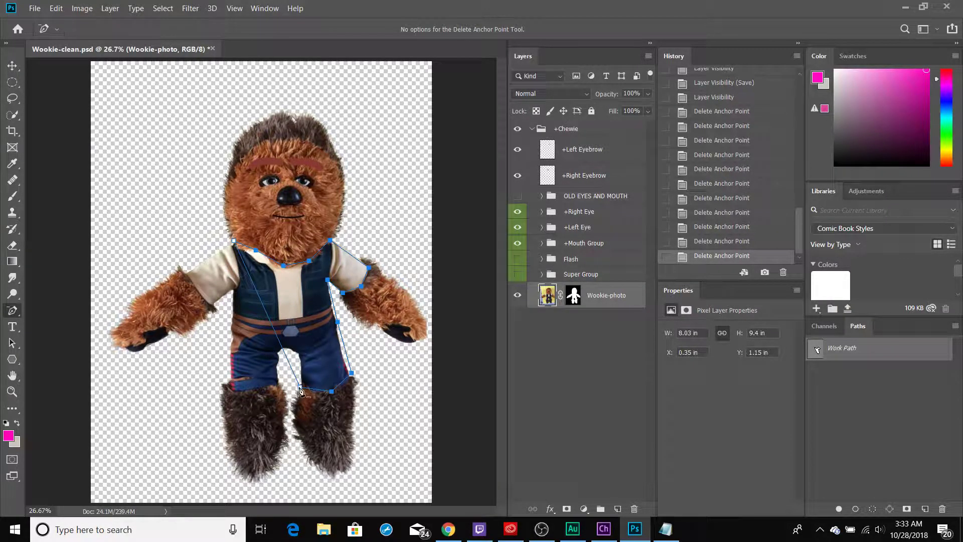
{"action": "left_click", "coordinate": [300, 386]}
{"action": "left_click", "coordinate": [332, 391]}
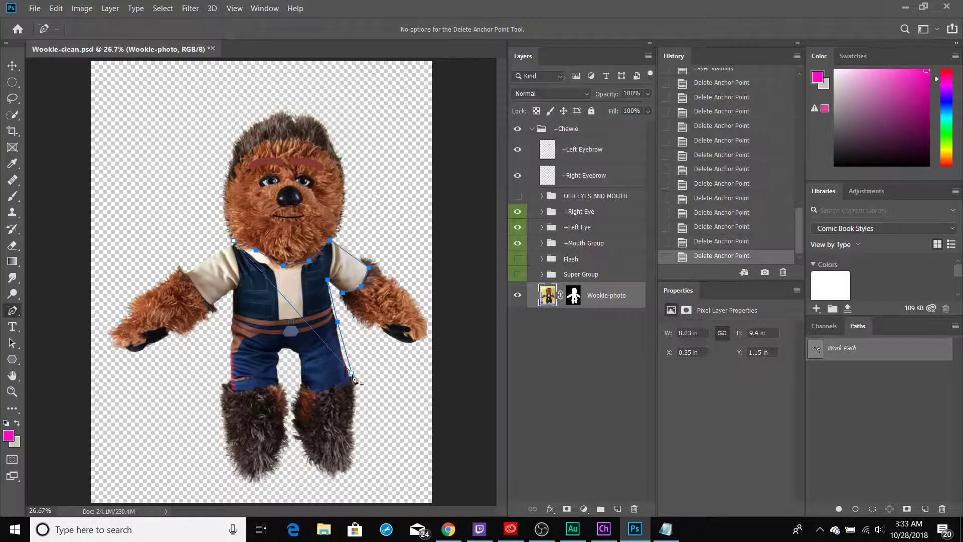
{"action": "left_click", "coordinate": [351, 373]}
{"action": "left_click", "coordinate": [338, 321]}
{"action": "left_click", "coordinate": [343, 292]}
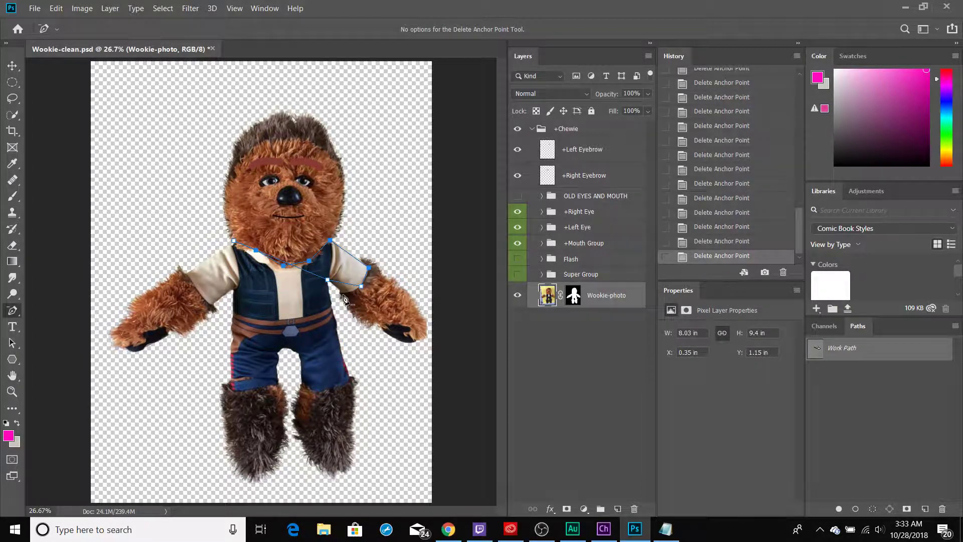
{"action": "left_click", "coordinate": [328, 279]}
{"action": "left_click", "coordinate": [329, 240]}
{"action": "left_click", "coordinate": [369, 268]}
{"action": "left_click", "coordinate": [361, 286]}
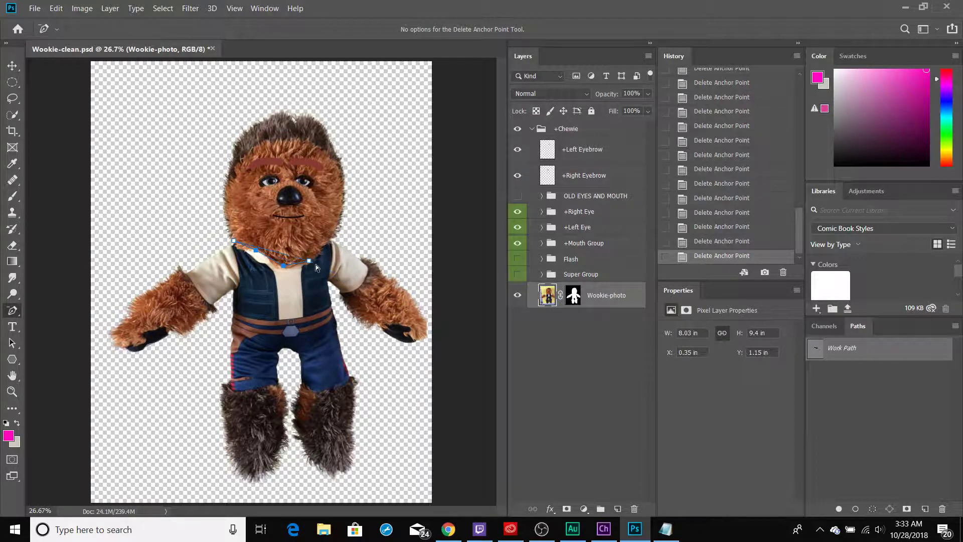
{"action": "left_click", "coordinate": [284, 264]}
{"action": "left_click", "coordinate": [309, 260]}
{"action": "left_click", "coordinate": [256, 249]}
{"action": "left_click", "coordinate": [233, 241]}
Duplicate the Wookie-photo layer, place the copy above the original, hide the copy, and select the original layer
{"action": "left_click_drag", "start_coordinate": [601, 295], "coordinate": [606, 314]}
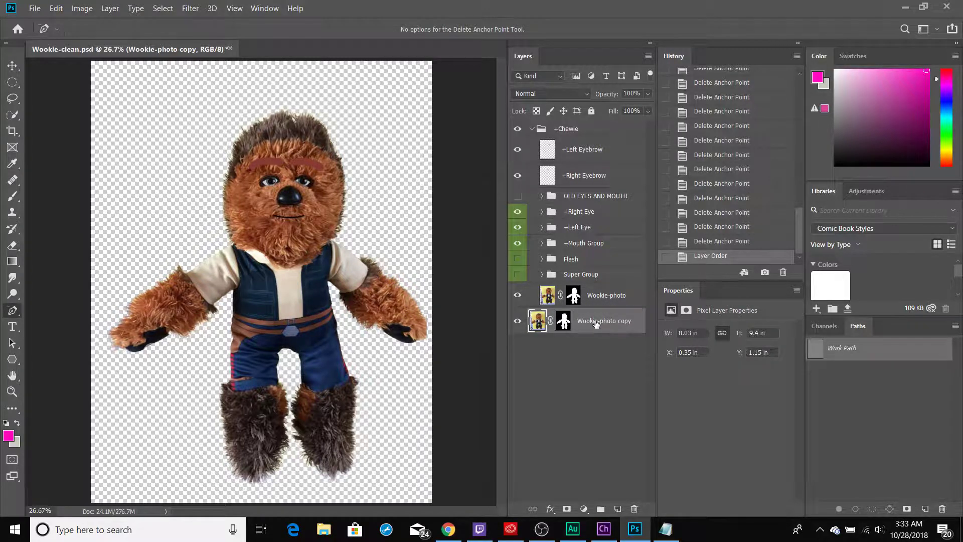
{"action": "left_click_drag", "start_coordinate": [596, 324], "coordinate": [595, 293]}
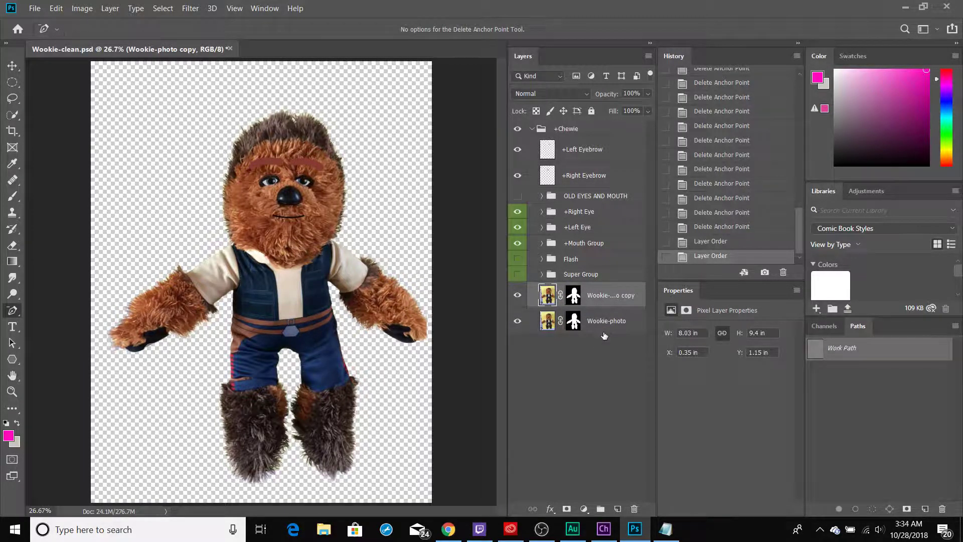
{"action": "left_click", "coordinate": [517, 296]}
{"action": "left_click", "coordinate": [598, 326]}
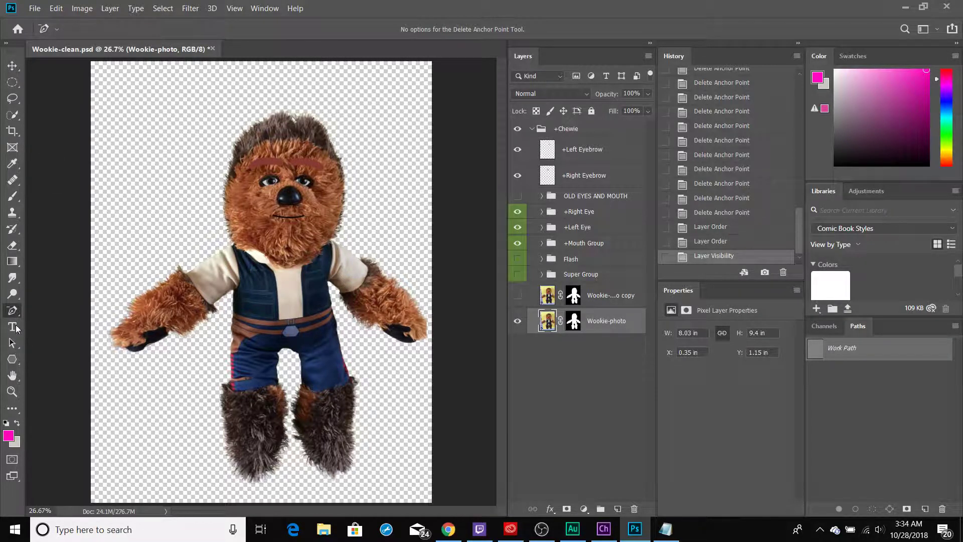
Erase a curved band around the image-left shoulder on the Wookie-photo layer, from the armpit to the neck, to detach the arm
{"action": "left_click", "coordinate": [12, 245]}
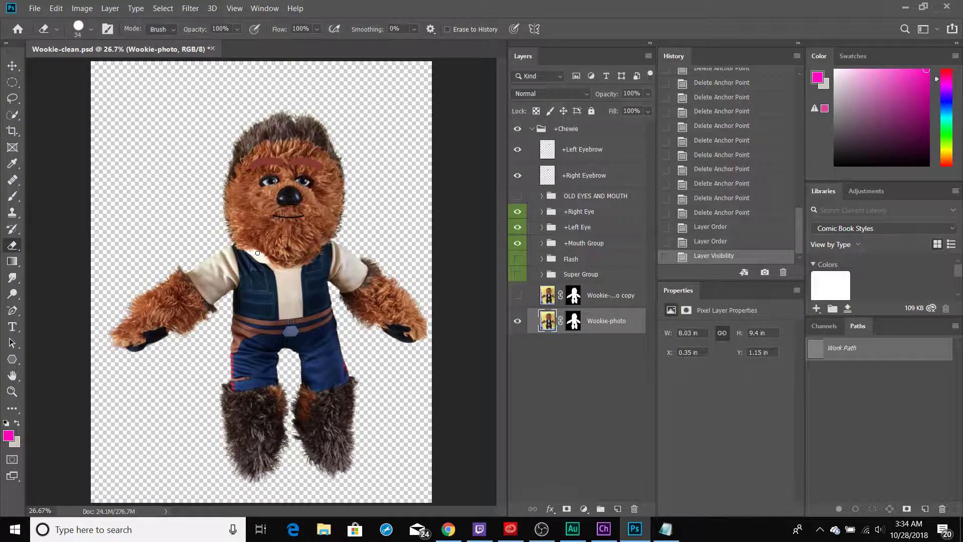
{"action": "scroll", "coordinate": [258, 253], "scroll_direction": "up", "scroll_amount": 3}
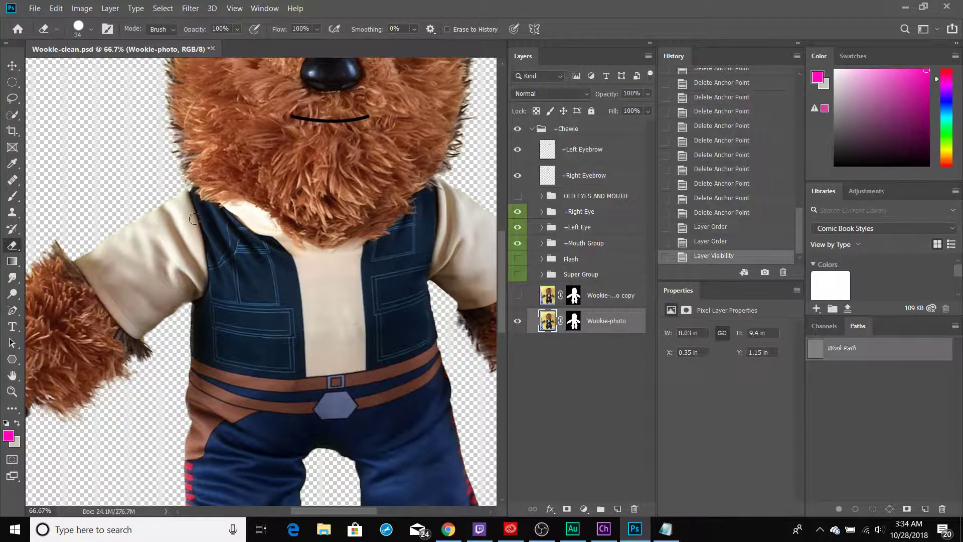
{"action": "mouse_move", "coordinate": [190, 307]}
{"action": "left_mouse_down"}
{"action": "mouse_move", "coordinate": [213, 304]}
{"action": "mouse_move", "coordinate": [230, 283]}
{"action": "mouse_move", "coordinate": [234, 231]}
{"action": "mouse_move", "coordinate": [200, 184]}
{"action": "mouse_move", "coordinate": [167, 185]}
{"action": "left_mouse_up"}
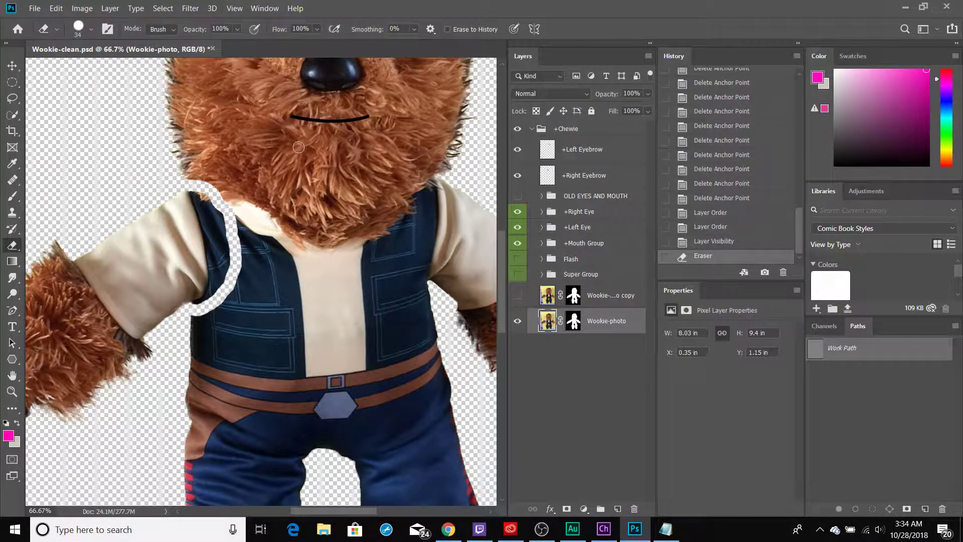
Select the torso with the Quick Selection tool and delete the selected pixels from the Wookie-photo layer
{"action": "left_click", "coordinate": [12, 114]}
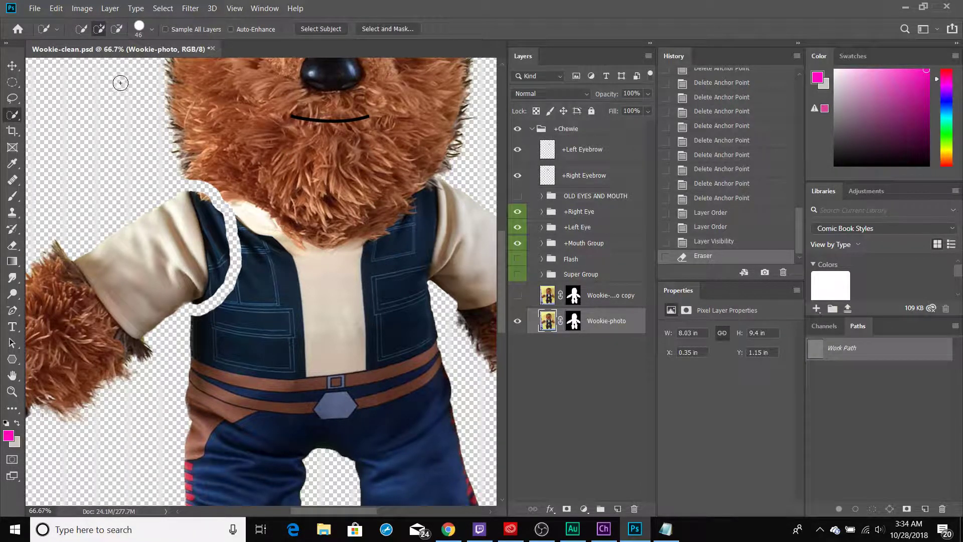
{"action": "mouse_move", "coordinate": [297, 199]}
{"action": "left_mouse_down"}
{"action": "mouse_move", "coordinate": [316, 262]}
{"action": "mouse_move", "coordinate": [314, 324]}
{"action": "mouse_move", "coordinate": [268, 406]}
{"action": "mouse_move", "coordinate": [313, 434]}
{"action": "mouse_move", "coordinate": [419, 455]}
{"action": "mouse_move", "coordinate": [402, 468]}
{"action": "left_mouse_up"}
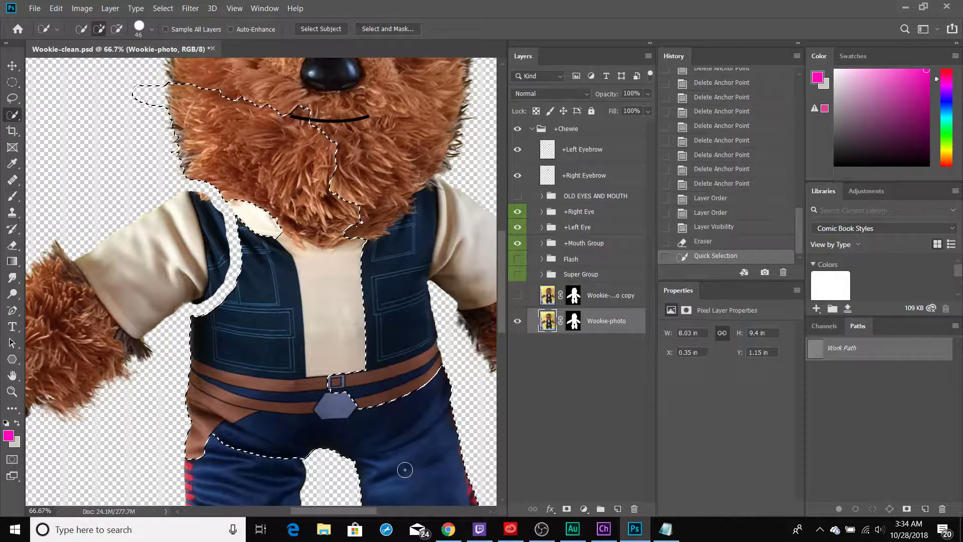
{"action": "key", "text": "Delete"}
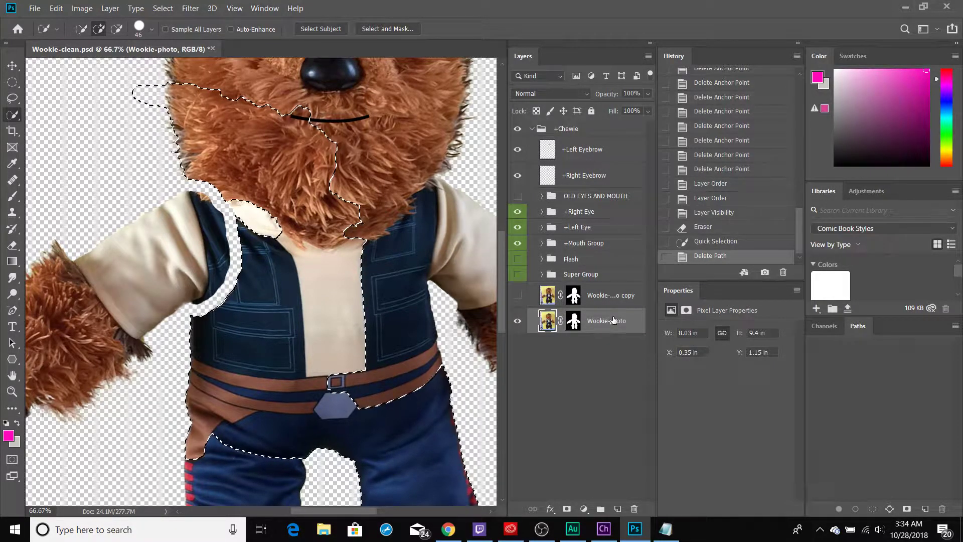
{"action": "key", "text": "Delete"}
{"action": "key", "text": "Delete"}
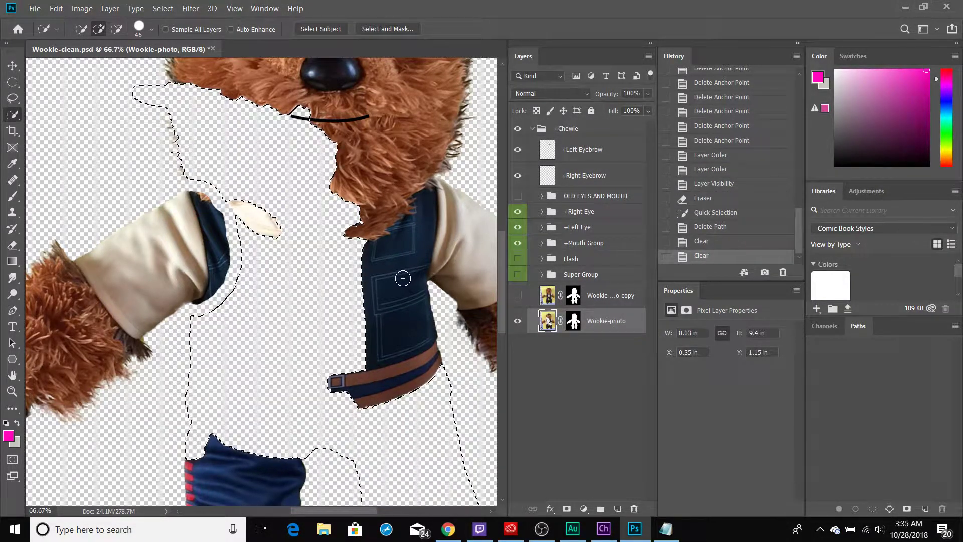
Lasso the head, remaining body, legs and image-right arm on the Wookie-photo layer and delete them, keeping only the image-left arm
{"action": "scroll", "coordinate": [404, 276], "scroll_direction": "down", "scroll_amount": 5}
{"action": "scroll", "coordinate": [402, 276], "scroll_direction": "down", "scroll_amount": 1}
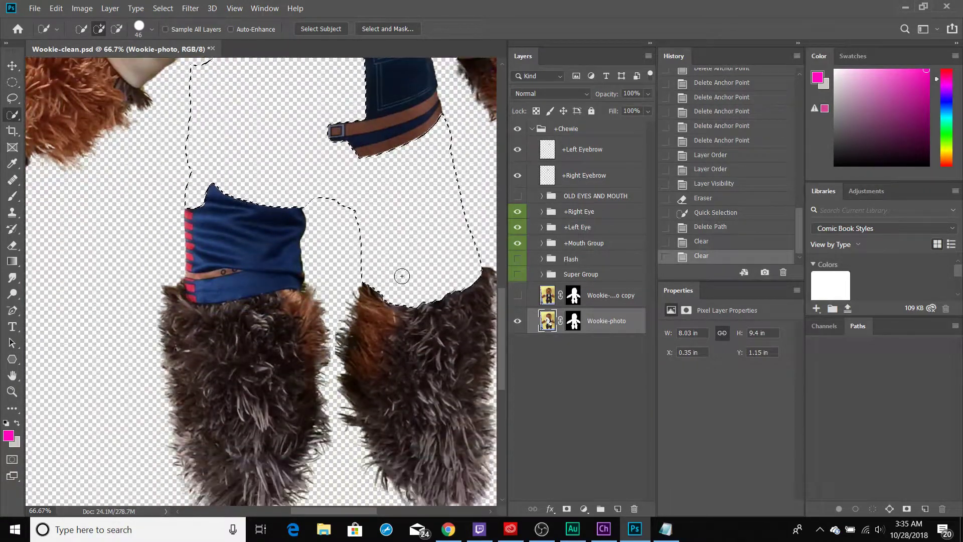
{"action": "key", "text": "ctrl+d"}
{"action": "scroll", "coordinate": [406, 265], "scroll_direction": "down", "scroll_amount": 1}
{"action": "scroll", "coordinate": [406, 263], "scroll_direction": "down", "scroll_amount": 3}
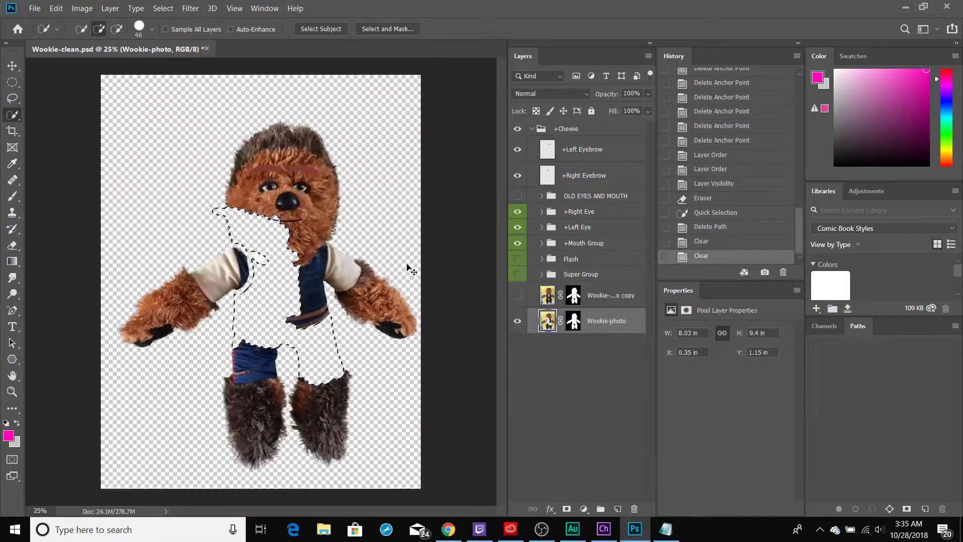
{"action": "left_click", "coordinate": [12, 98]}
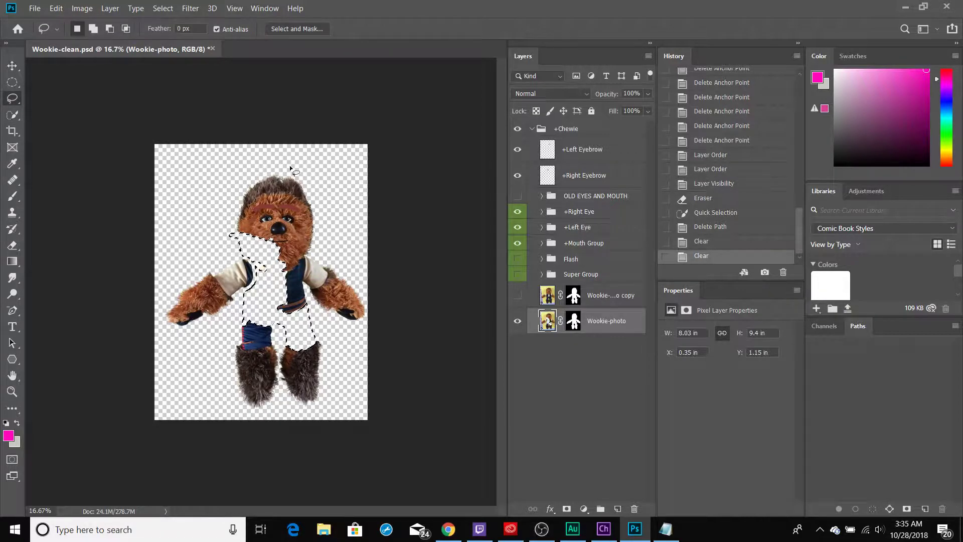
{"action": "left_click_drag", "start_coordinate": [291, 162], "coordinate": [233, 178]}
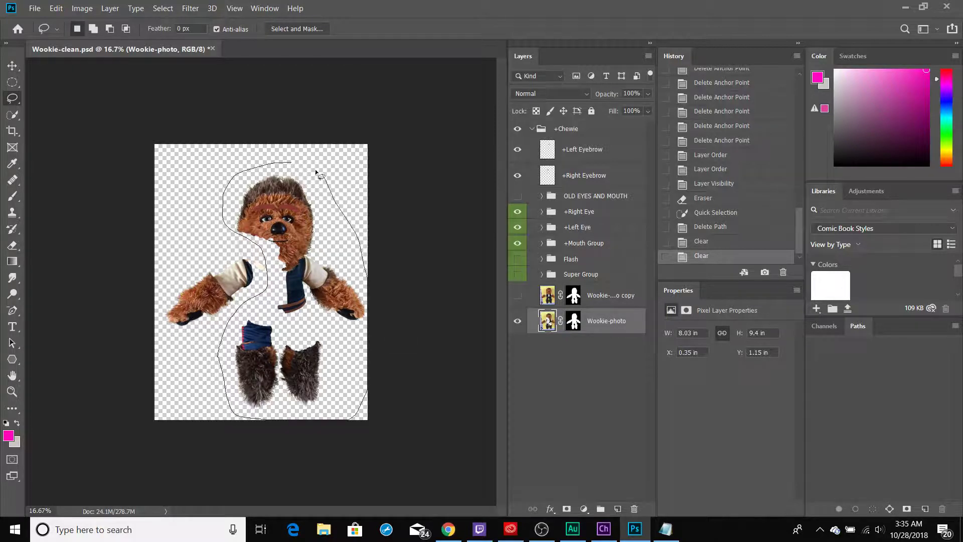
{"action": "left_click_drag", "start_coordinate": [295, 157], "coordinate": [295, 158]}
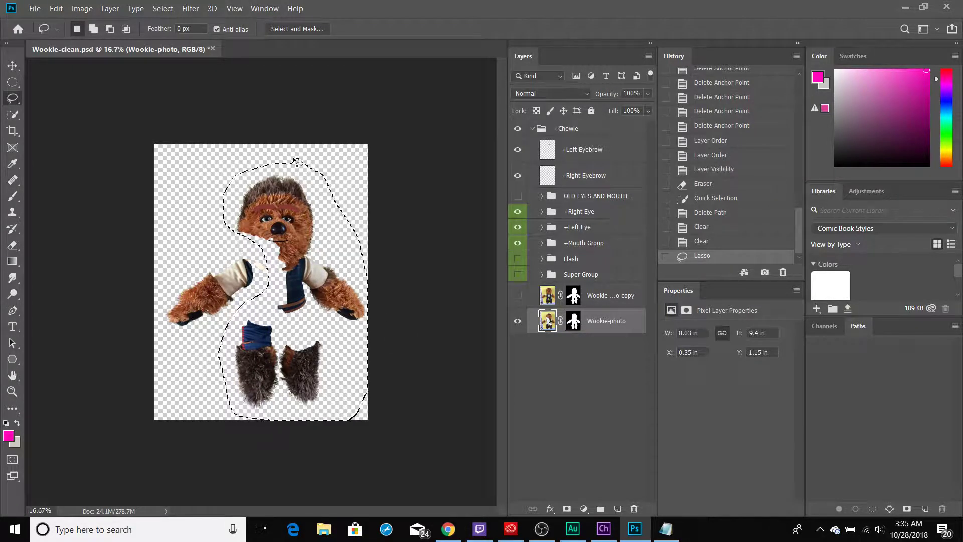
{"action": "key", "text": "Delete"}
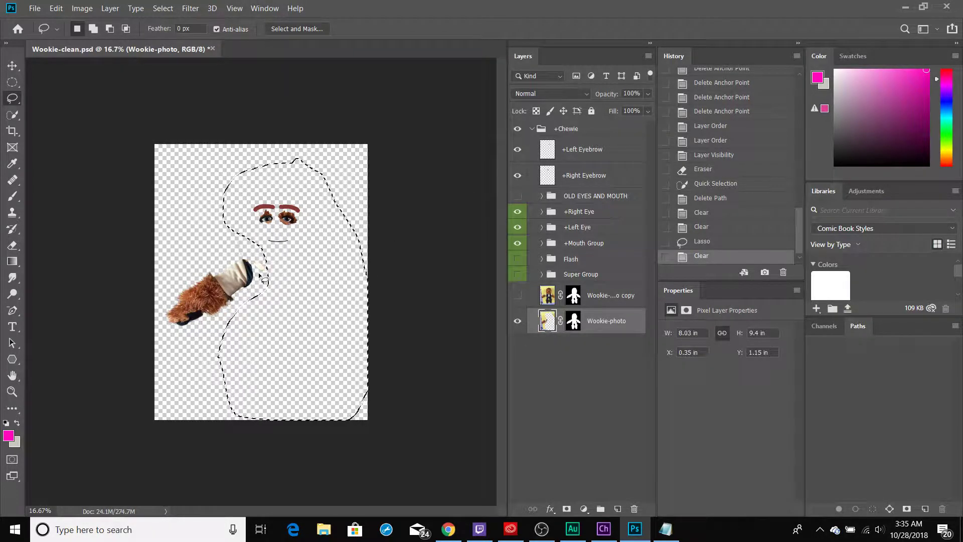
Lasso the stray fur and cloth remnants around the isolated arm's shoulder and delete them from the Wookie-photo layer
{"action": "key", "text": "ctrl+d"}
{"action": "key", "text": "ctrl+plus"}
{"action": "key", "text": "ctrl+plus"}
{"action": "key", "text": "ctrl+plus"}
{"action": "key", "text": "ctrl+plus"}
{"action": "key", "text": "ctrl+plus"}
{"action": "key", "text": "ctrl+plus"}
{"action": "key", "text": "ctrl+plus"}
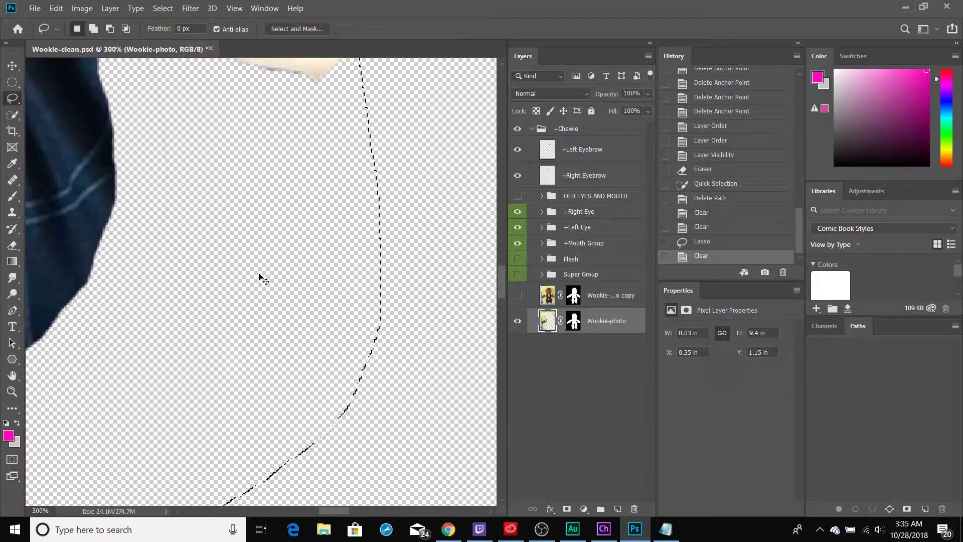
{"action": "key", "text": "ctrl+minus"}
{"action": "key", "text": "ctrl+minus"}
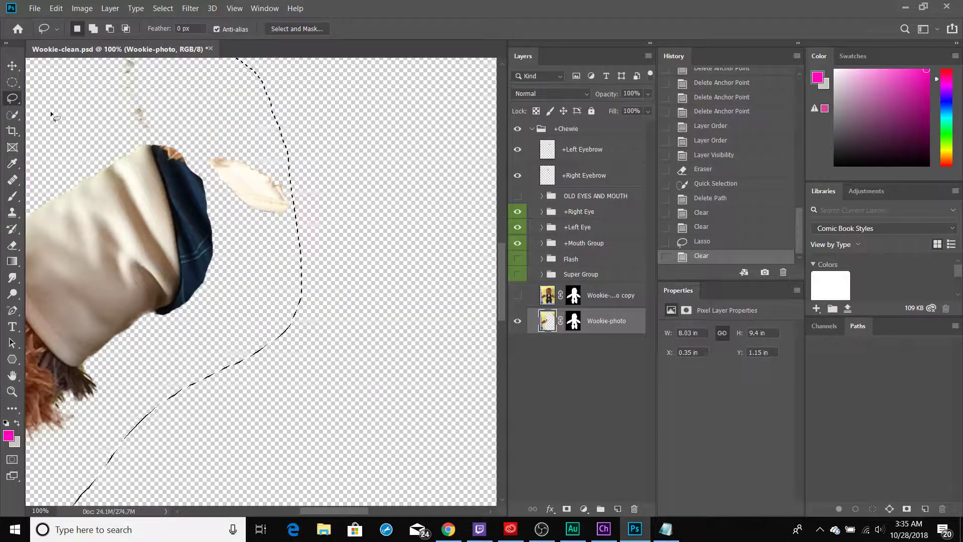
{"action": "mouse_move", "coordinate": [126, 62]}
{"action": "left_mouse_down"}
{"action": "mouse_move", "coordinate": [198, 129]}
{"action": "mouse_move", "coordinate": [177, 120]}
{"action": "mouse_move", "coordinate": [161, 212]}
{"action": "left_mouse_up"}
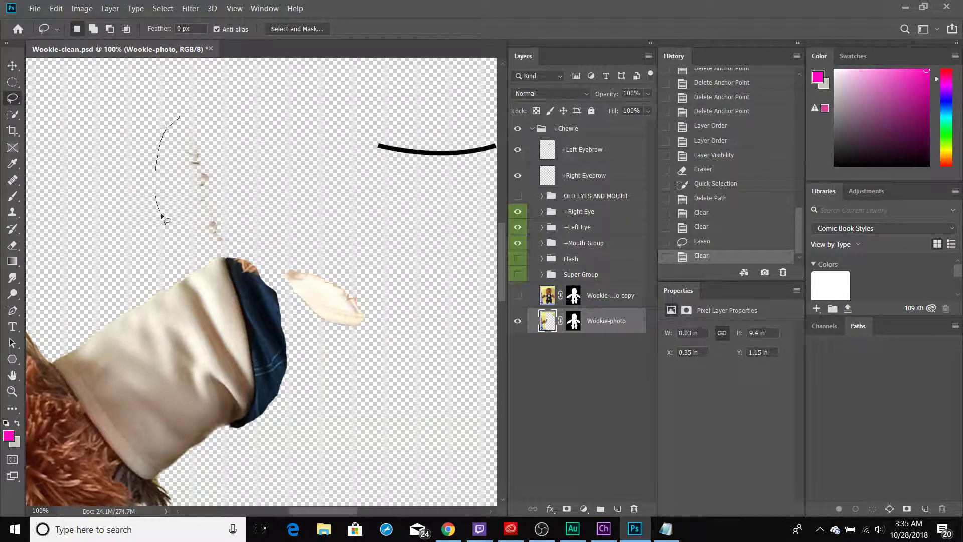
{"action": "left_click_drag", "start_coordinate": [217, 249], "coordinate": [252, 260]}
{"action": "mouse_move", "coordinate": [362, 257]}
{"action": "left_mouse_down"}
{"action": "mouse_move", "coordinate": [258, 116]}
{"action": "mouse_move", "coordinate": [178, 118]}
{"action": "left_mouse_up"}
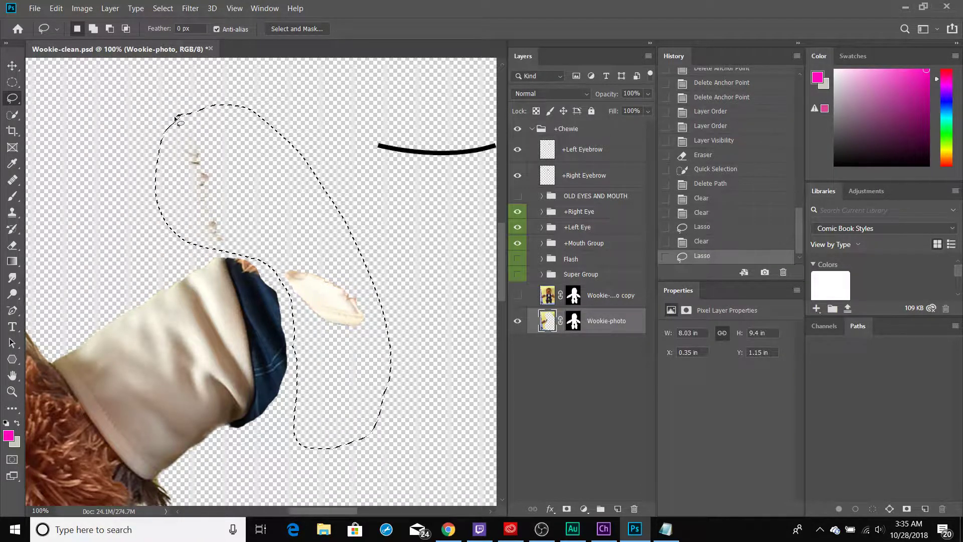
{"action": "key", "text": "Delete"}
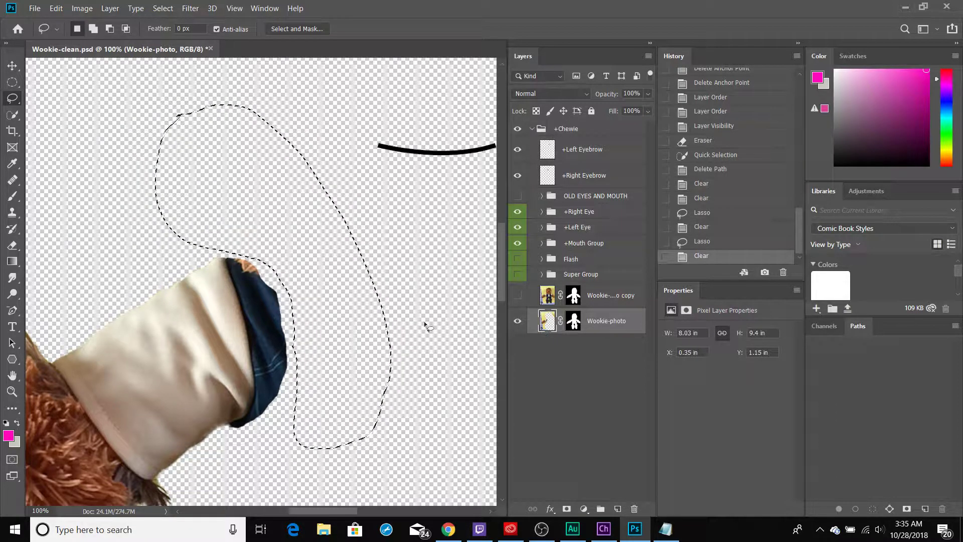
Duplicate the hidden Wookie-photo copy layer and place the duplicate below the Wookie-photo layer
{"action": "key", "text": "ctrl+minus"}
{"action": "key", "text": "ctrl+minus"}
{"action": "key", "text": "ctrl+minus"}
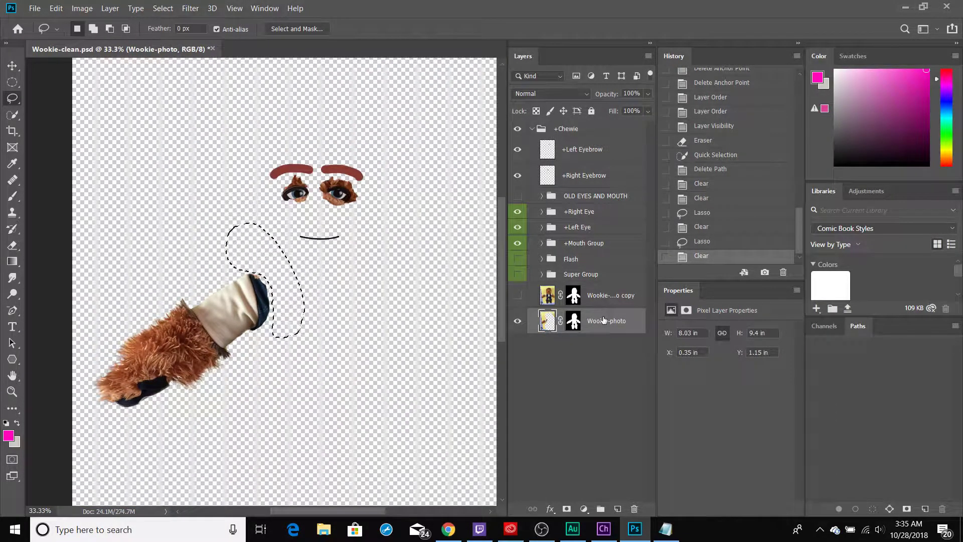
{"action": "left_click", "coordinate": [604, 295]}
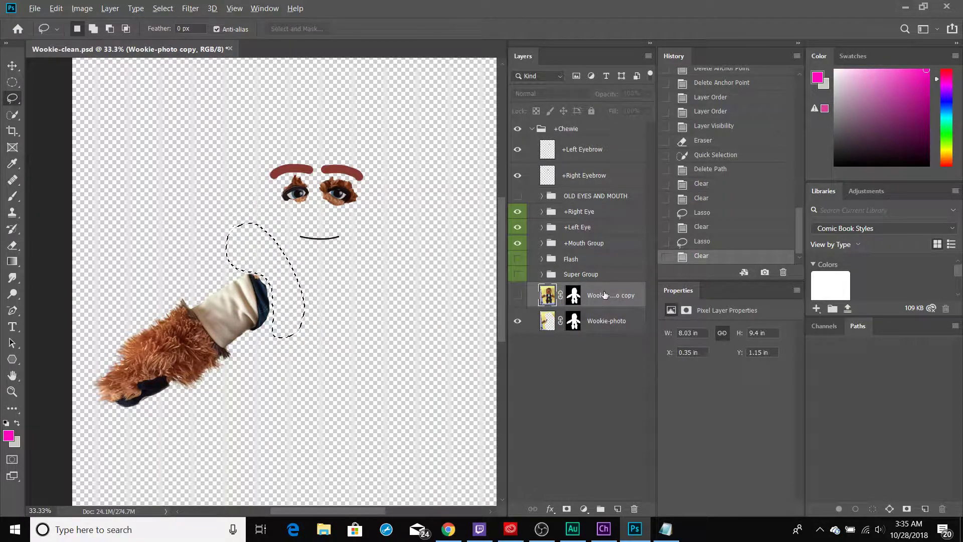
{"action": "left_click_drag", "start_coordinate": [604, 294], "coordinate": [605, 329]}
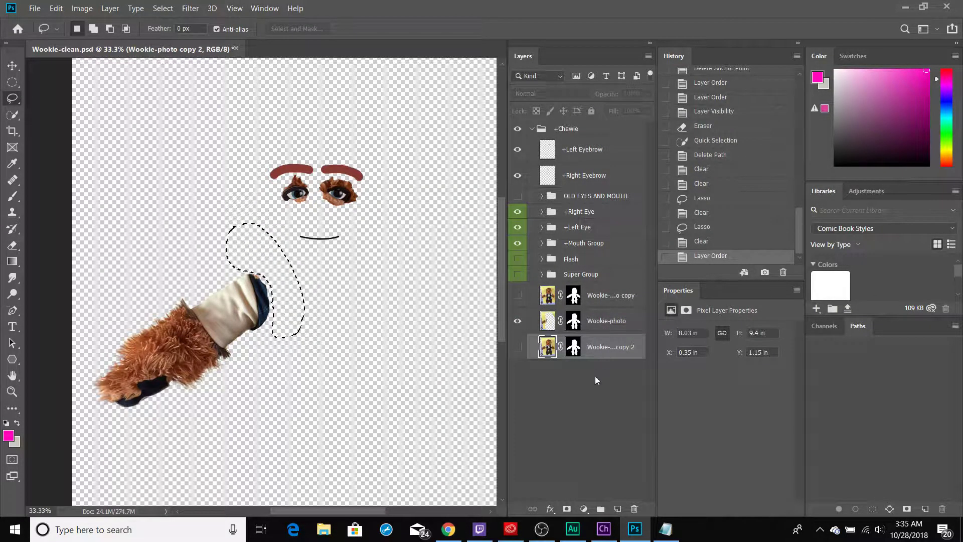
Rename the isolated arm's layer +Right Arm and move it above both full-figure copies
{"action": "double_click", "coordinate": [600, 323]}
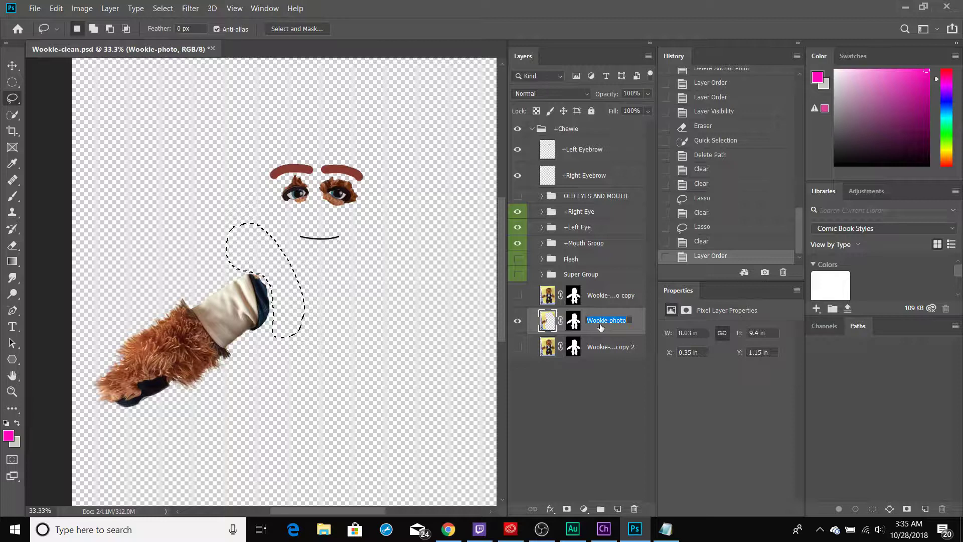
{"action": "type", "text": "+R"}
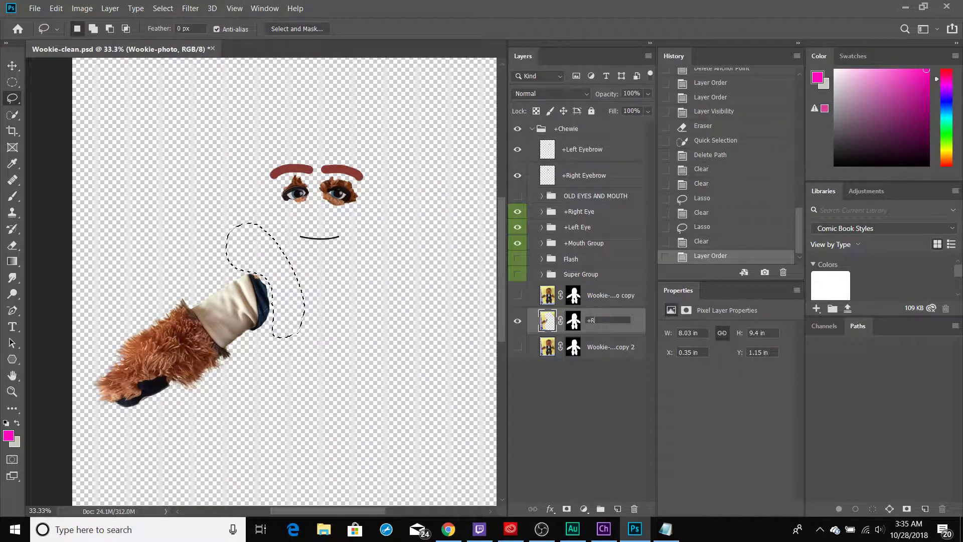
{"action": "type", "text": "ight Arm"}
{"action": "key", "text": "Return"}
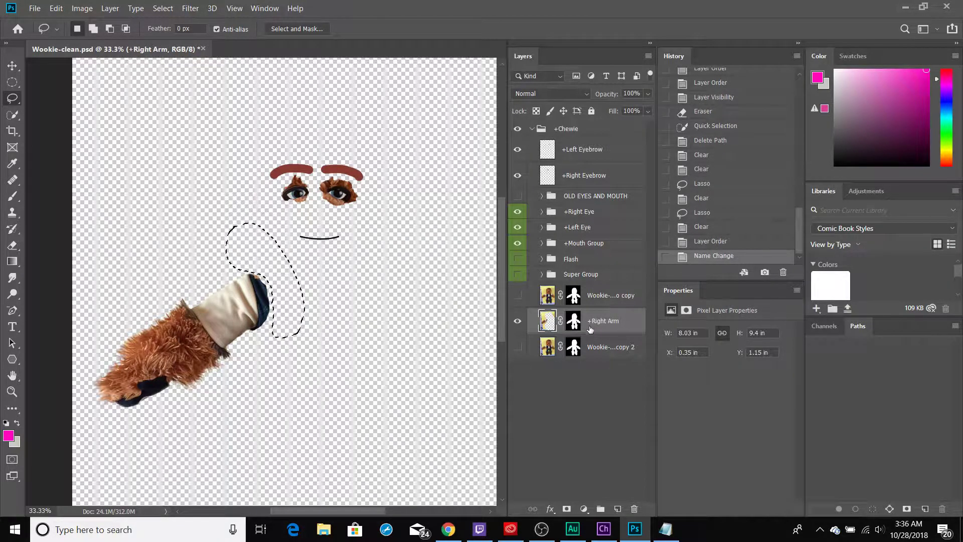
{"action": "left_click_drag", "start_coordinate": [590, 327], "coordinate": [584, 296]}
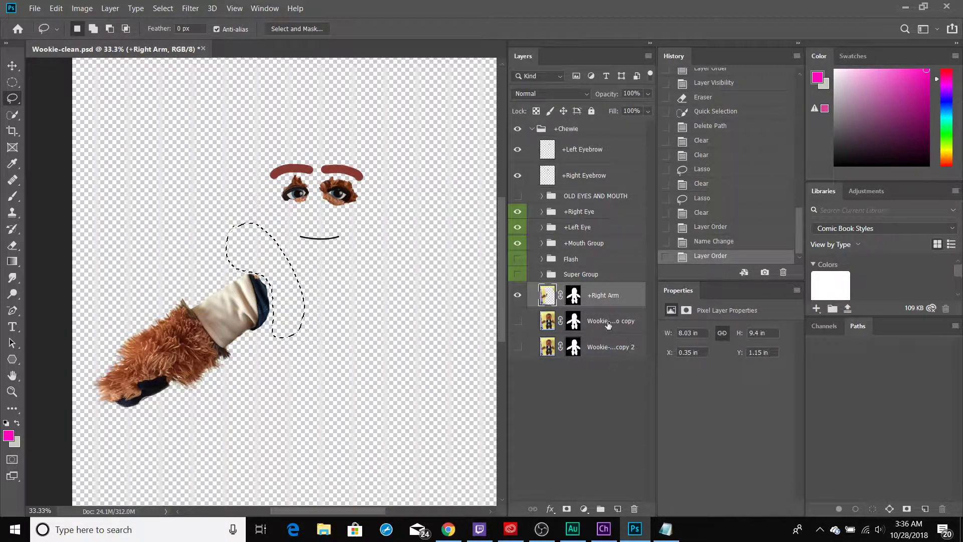
Show the upper full-figure copy instead of the +Right Arm layer, and rename the two copies +Left Arm and Body from upper to lower
{"action": "left_click", "coordinate": [518, 298]}
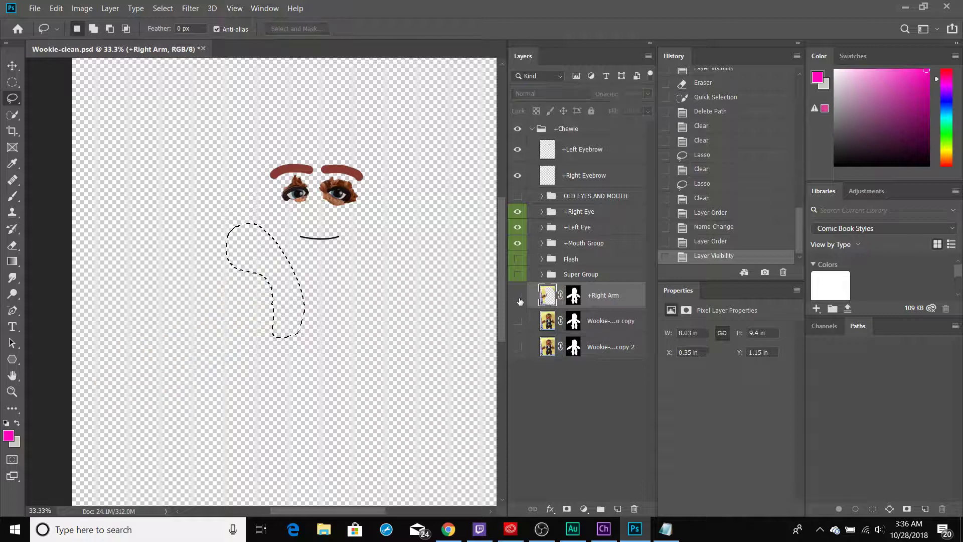
{"action": "left_click", "coordinate": [518, 321]}
{"action": "double_click", "coordinate": [593, 324]}
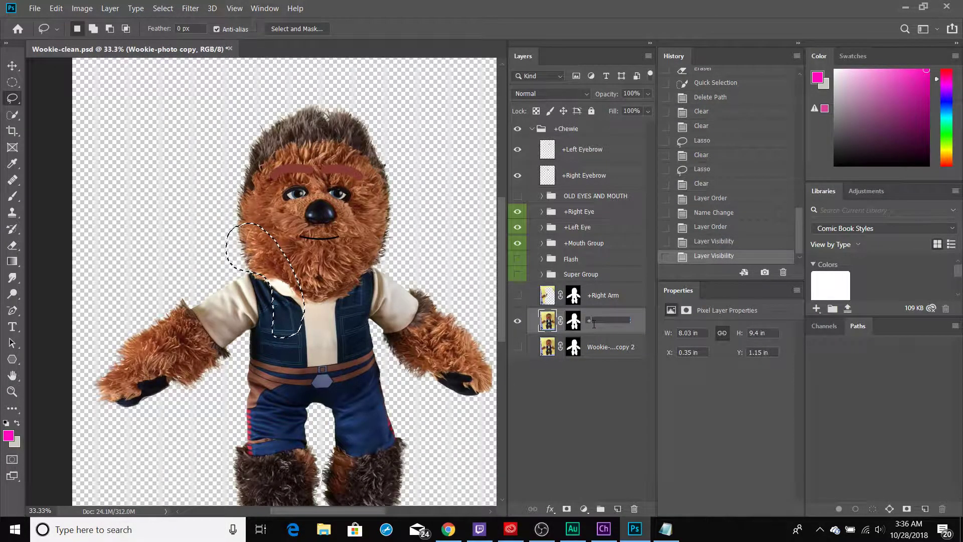
{"action": "type", "text": "+Left Arm"}
{"action": "key", "text": "Return"}
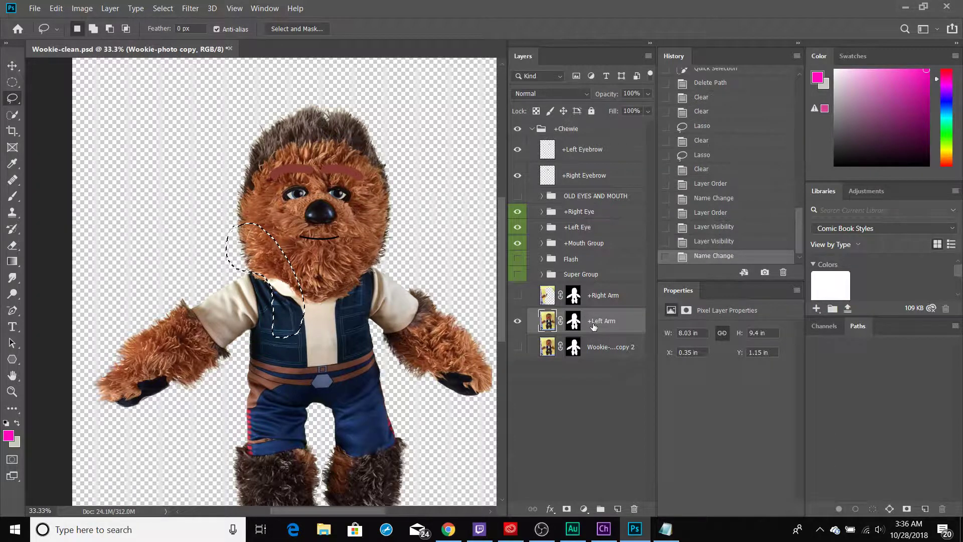
{"action": "double_click", "coordinate": [613, 345]}
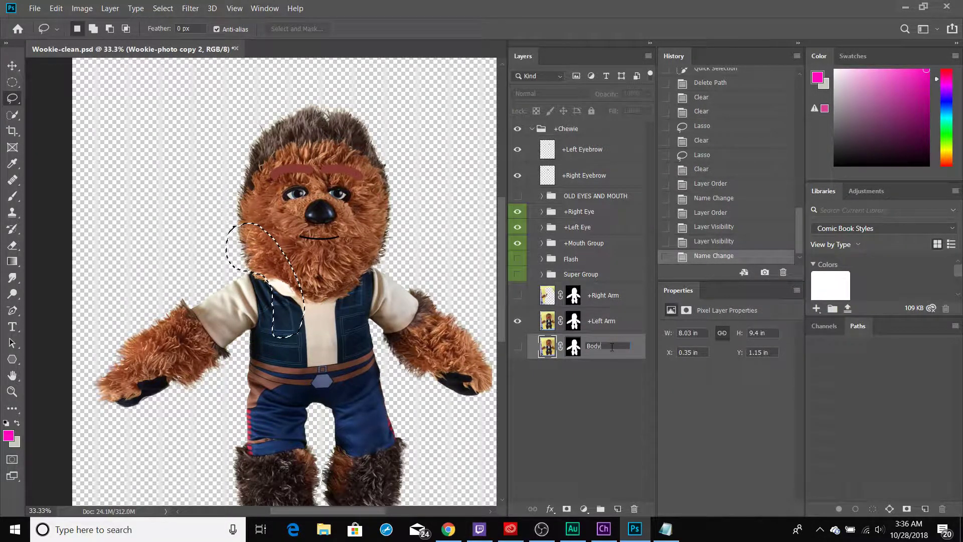
{"action": "key", "text": "Return"}
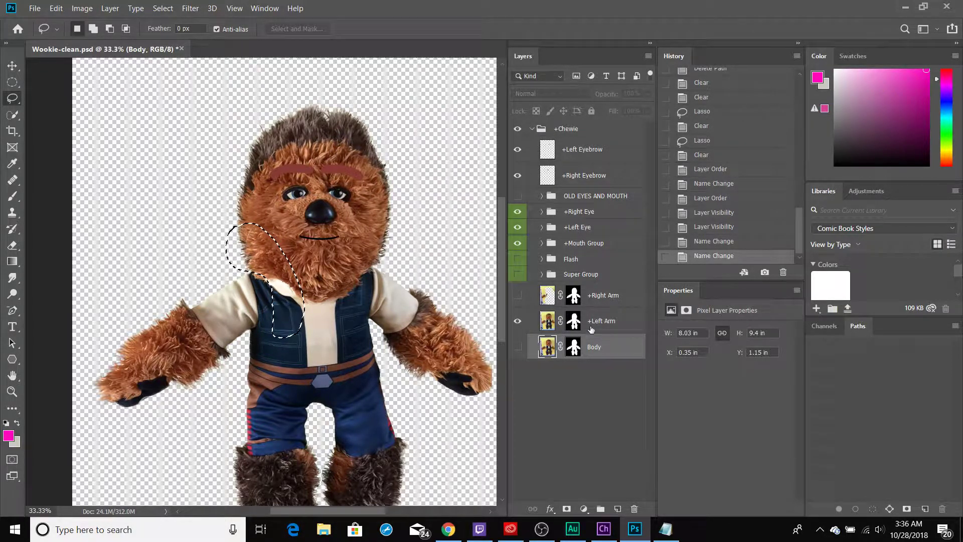
Make the +Left Arm layer active, clear the leftover selection, and choose the Eraser tool for the image-right shoulder
{"action": "left_click", "coordinate": [592, 326]}
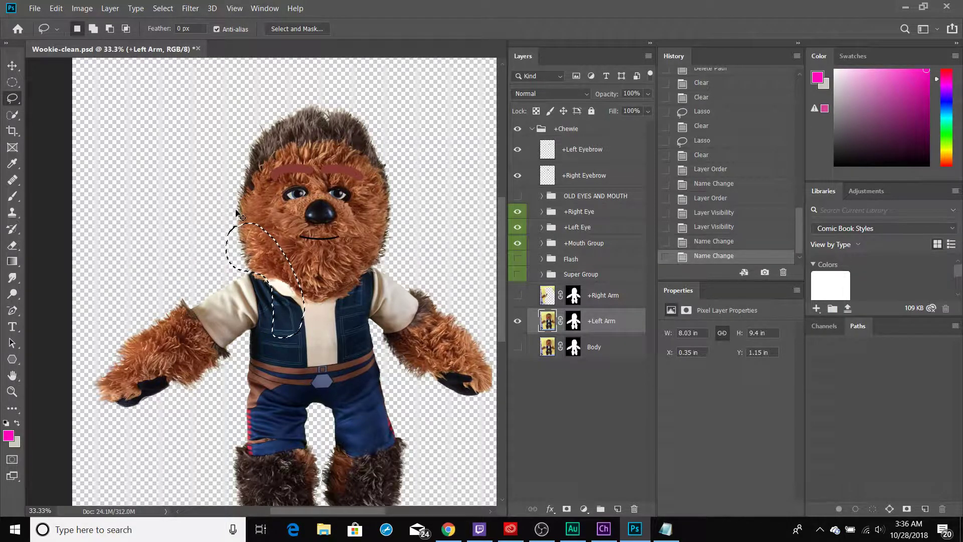
{"action": "key", "text": "ctrl+d"}
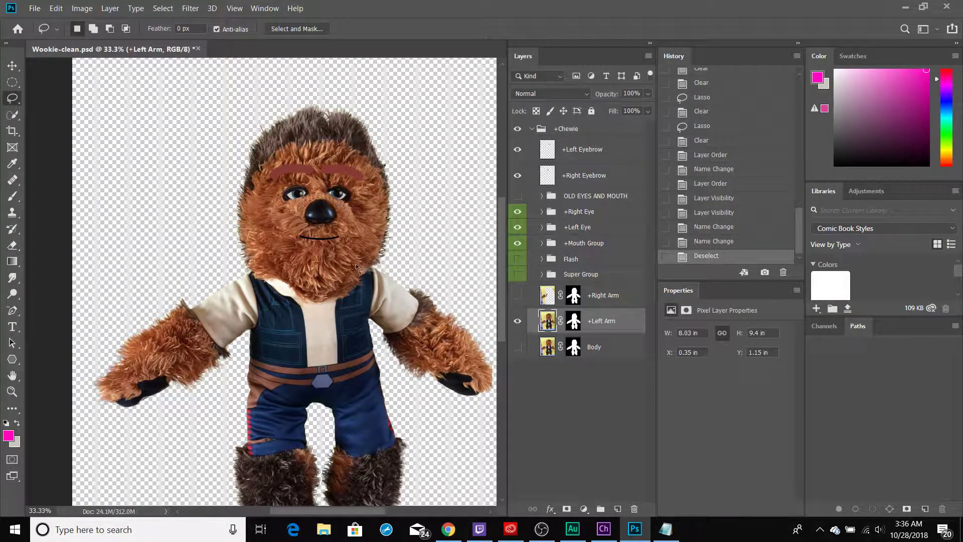
{"action": "left_click", "coordinate": [13, 248]}
{"action": "key", "text": "ctrl+plus"}
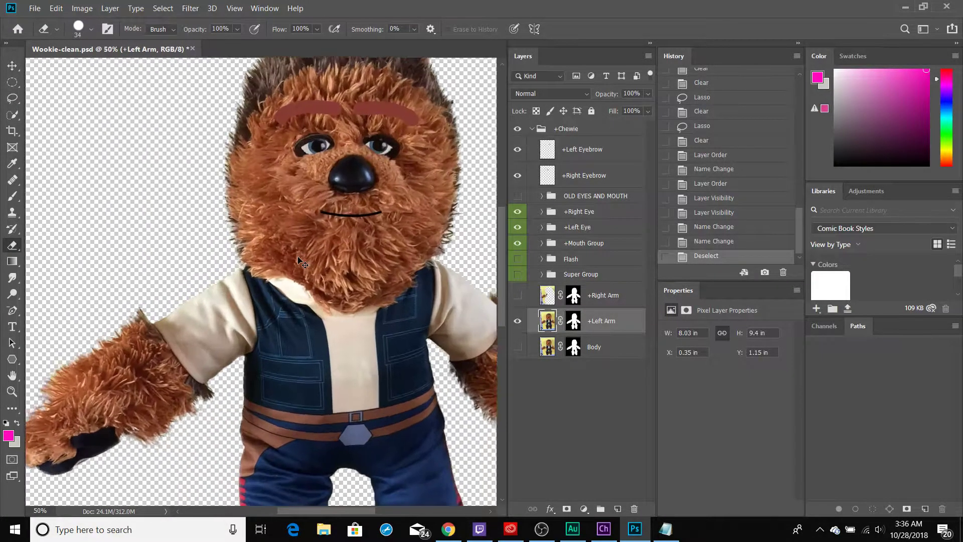
{"action": "mouse_move", "coordinate": [345, 310]}
{"action": "left_mouse_down"}
{"action": "mouse_move", "coordinate": [211, 292]}
{"action": "mouse_move", "coordinate": [125, 263]}
{"action": "left_mouse_up"}
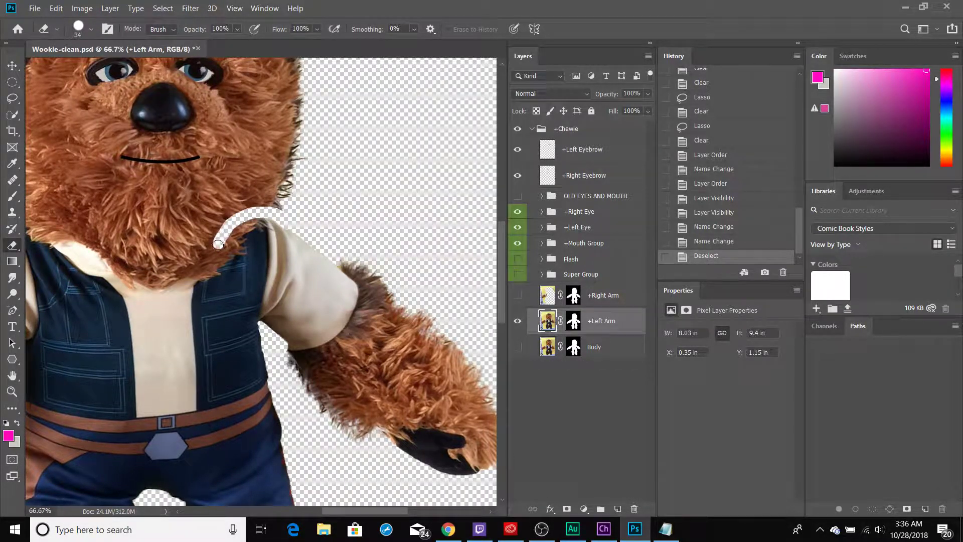
{"action": "left_click_drag", "start_coordinate": [228, 291], "coordinate": [256, 334]}
{"action": "key", "text": "ctrl+z"}
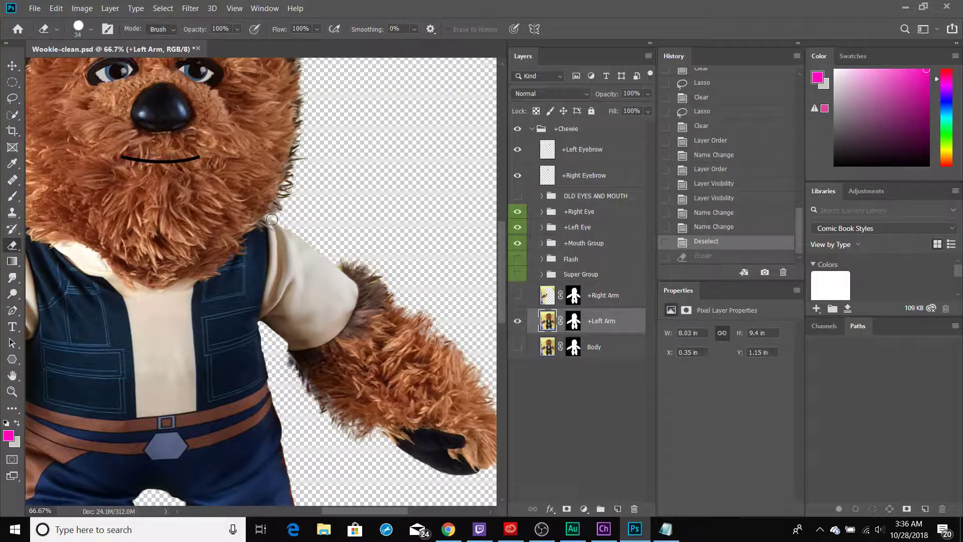
{"action": "left_click_drag", "start_coordinate": [248, 227], "coordinate": [239, 241]}
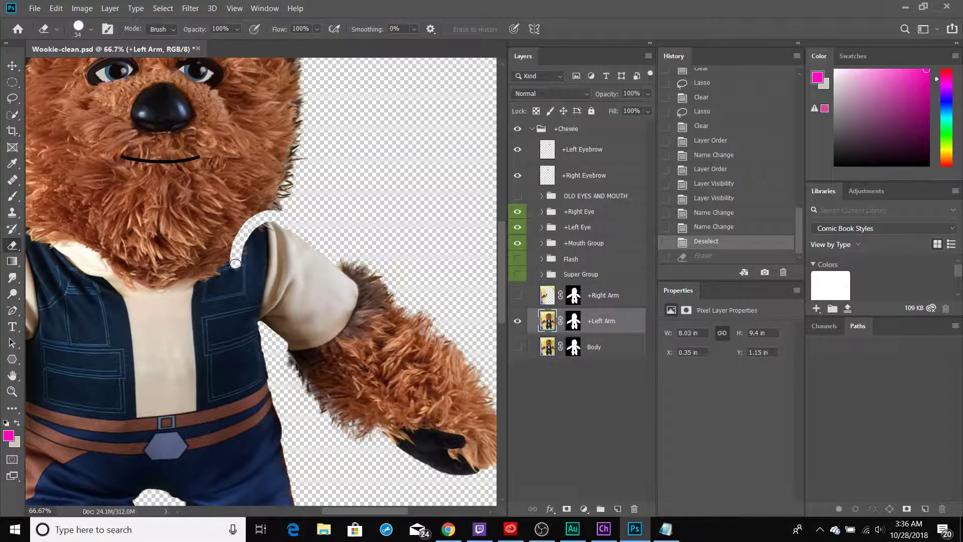
{"action": "left_click_drag", "start_coordinate": [259, 332], "coordinate": [261, 334]}
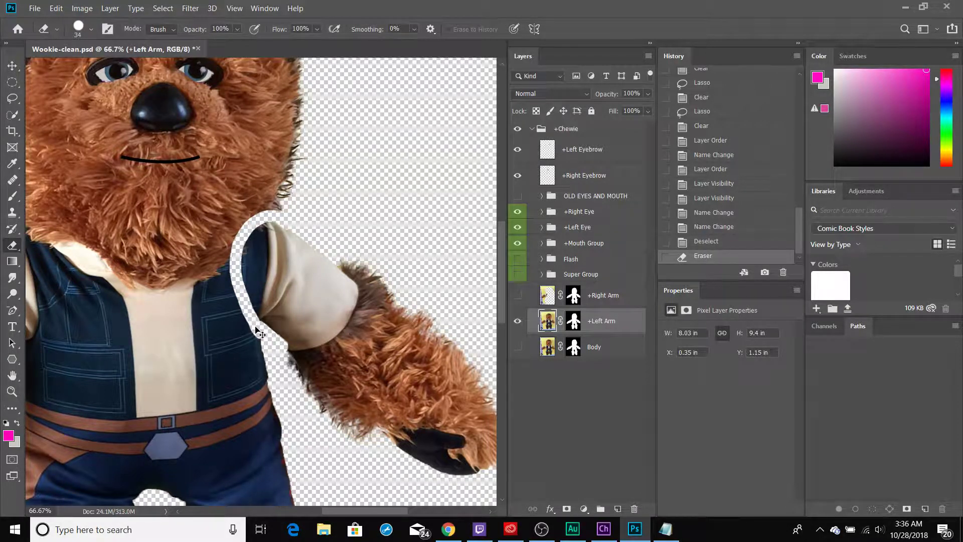
{"action": "key", "text": "ctrl+z"}
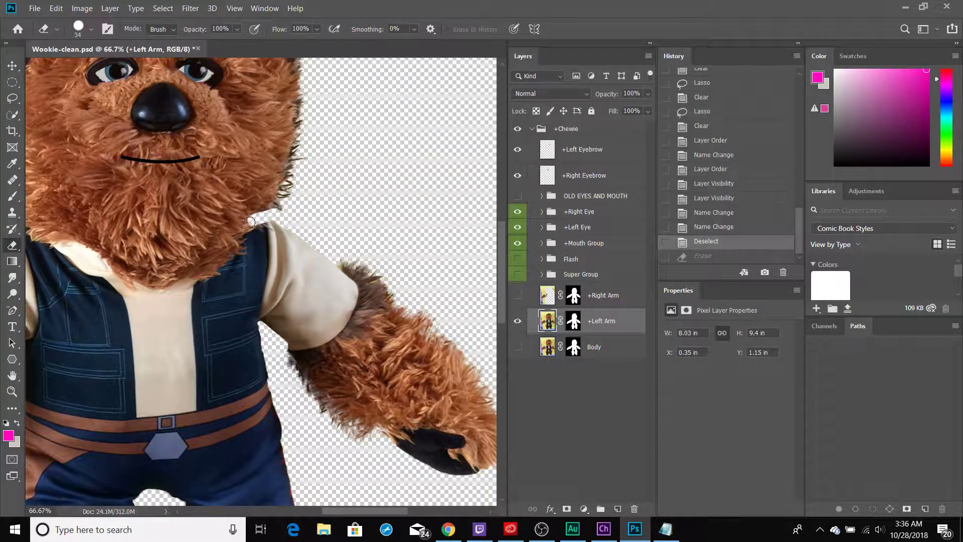
Erase a curved band through the vest around the image-right shoulder on the +Left Arm layer, from the neck to the armpit
{"action": "left_click_drag", "start_coordinate": [227, 251], "coordinate": [221, 276]}
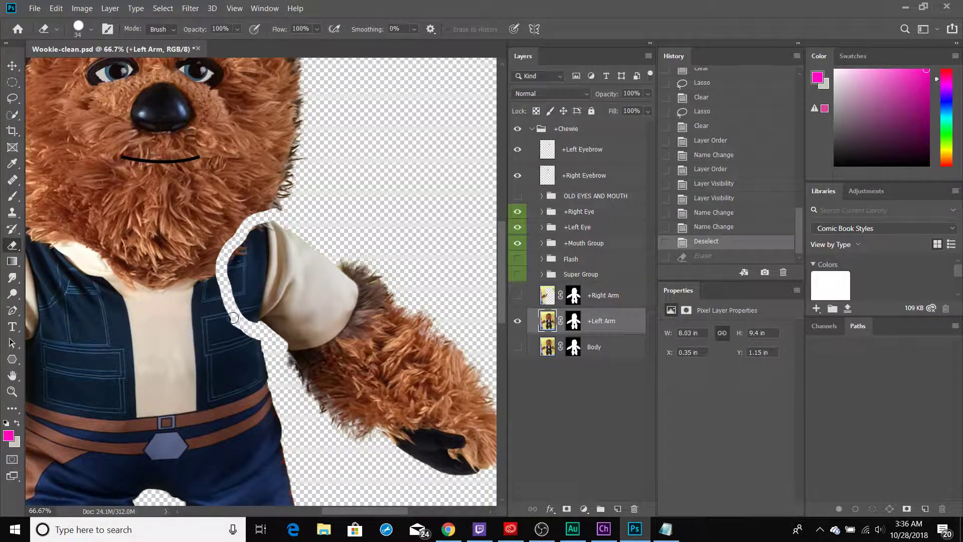
{"action": "left_click", "coordinate": [233, 317]}
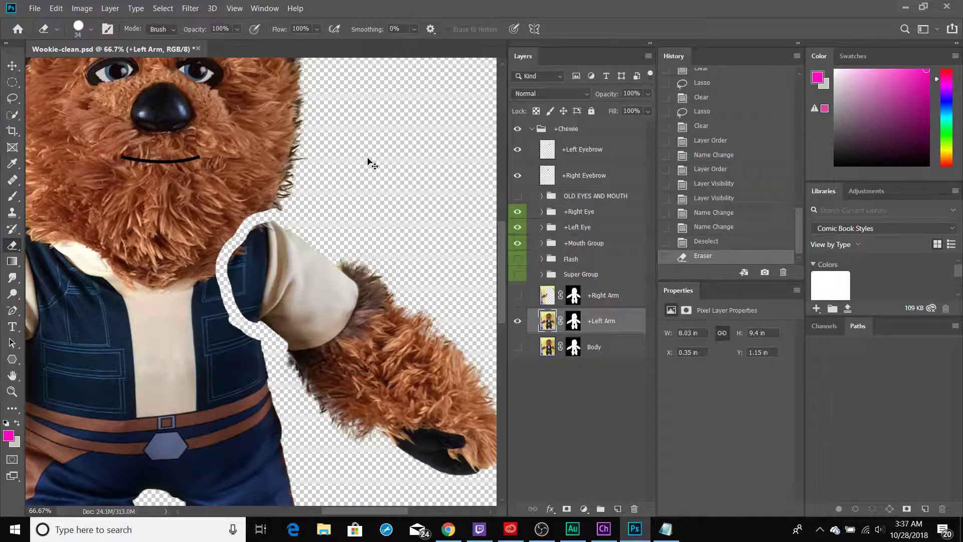
Lasso everything except the image-right arm on the +Left Arm layer, following the erased band, and delete it
{"action": "key", "text": "ctrl+minus"}
{"action": "key", "text": "ctrl+minus"}
{"action": "key", "text": "ctrl+minus"}
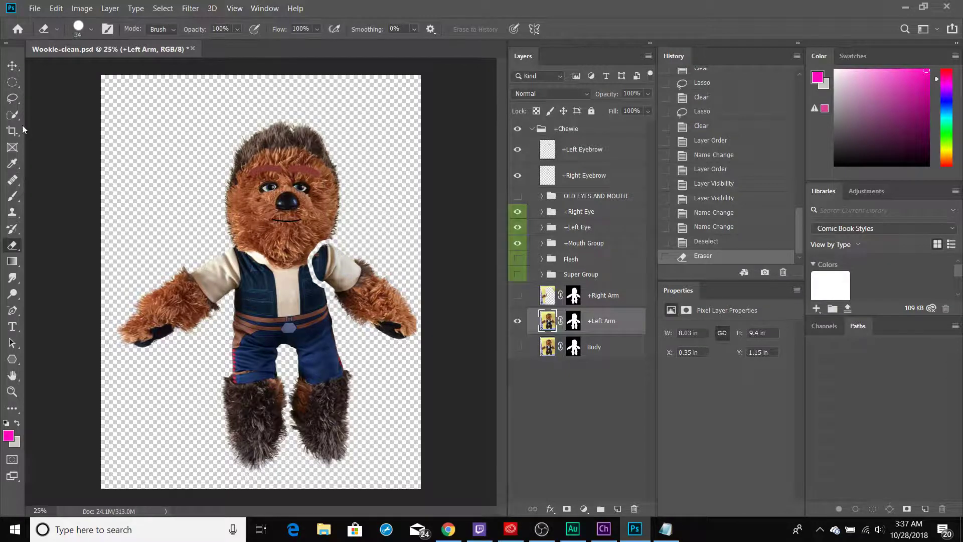
{"action": "key", "text": "l"}
{"action": "mouse_move", "coordinate": [307, 108]}
{"action": "left_mouse_down"}
{"action": "mouse_move", "coordinate": [121, 256]}
{"action": "mouse_move", "coordinate": [375, 420]}
{"action": "left_mouse_up"}
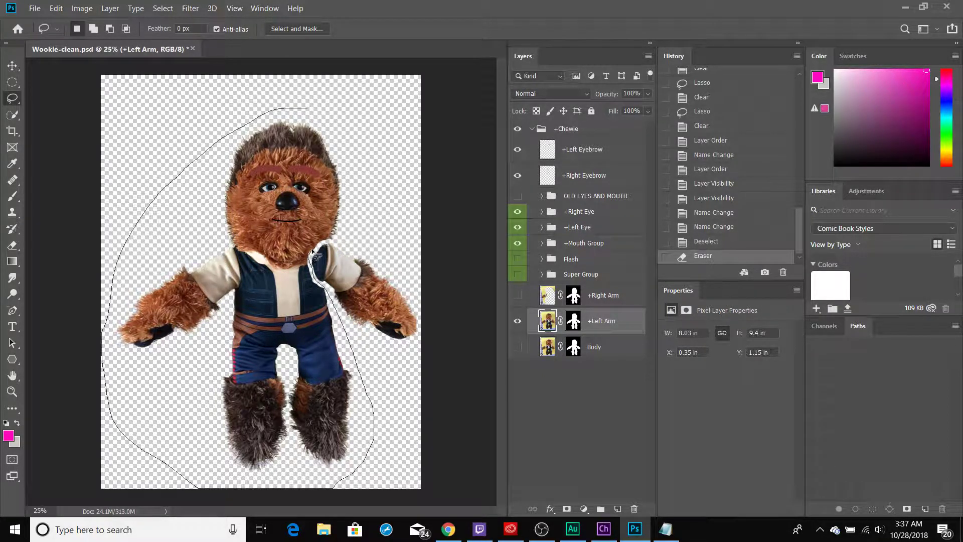
{"action": "left_click_drag", "start_coordinate": [369, 200], "coordinate": [319, 117]}
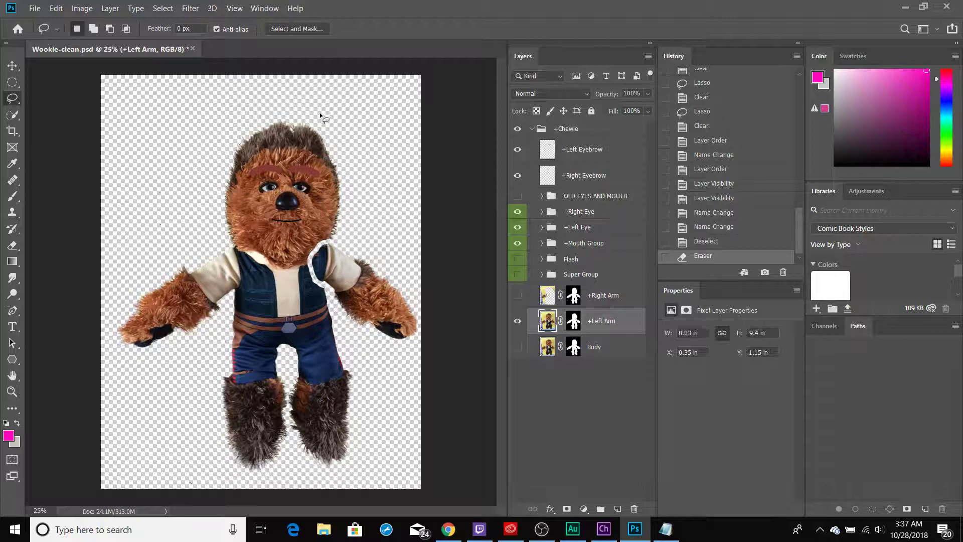
{"action": "key", "text": "Delete"}
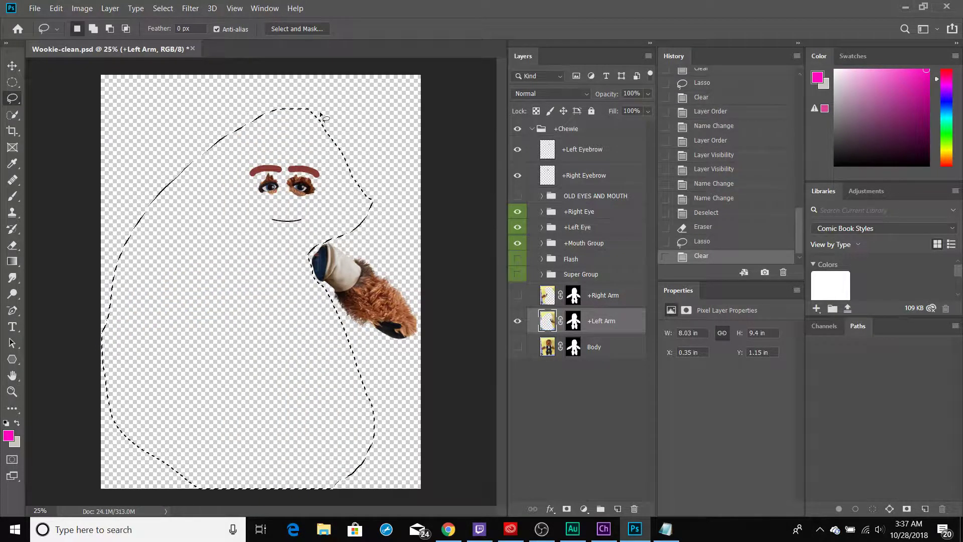
Lasso the leftover sliver of fur beside the shoulder's vest edge on the +Left Arm layer and delete it
{"action": "key", "text": "ctrl+plus"}
{"action": "key", "text": "ctrl+plus"}
{"action": "key", "text": "ctrl+plus"}
{"action": "key", "text": "ctrl+plus"}
{"action": "key", "text": "ctrl+plus"}
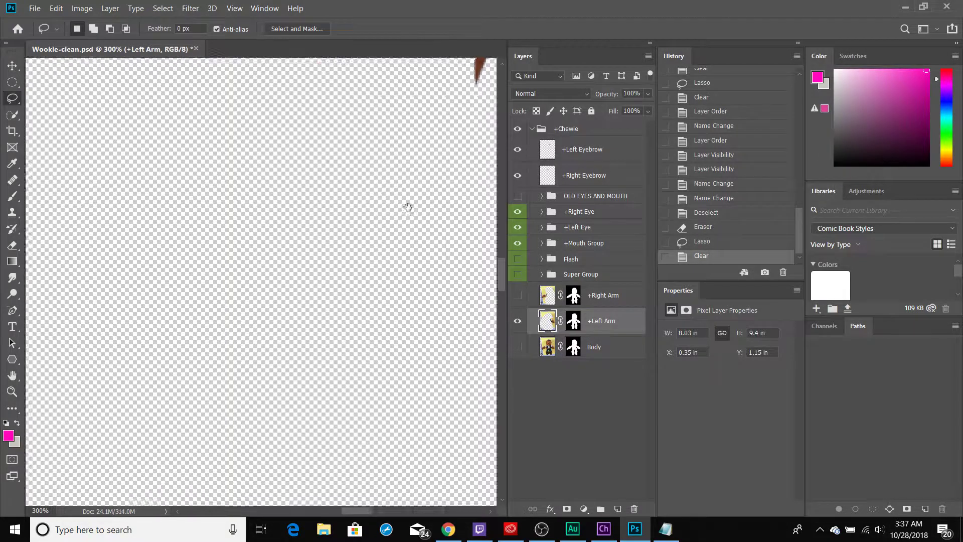
{"action": "left_click_drag", "start_coordinate": [408, 208], "coordinate": [173, 395]}
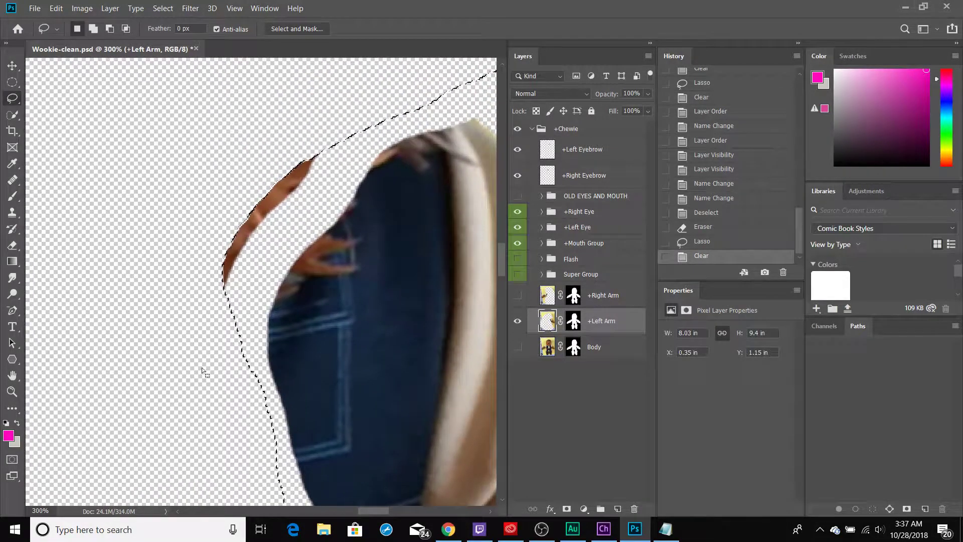
{"action": "mouse_move", "coordinate": [340, 171]}
{"action": "left_mouse_down"}
{"action": "mouse_move", "coordinate": [221, 318]}
{"action": "mouse_move", "coordinate": [223, 149]}
{"action": "left_mouse_up"}
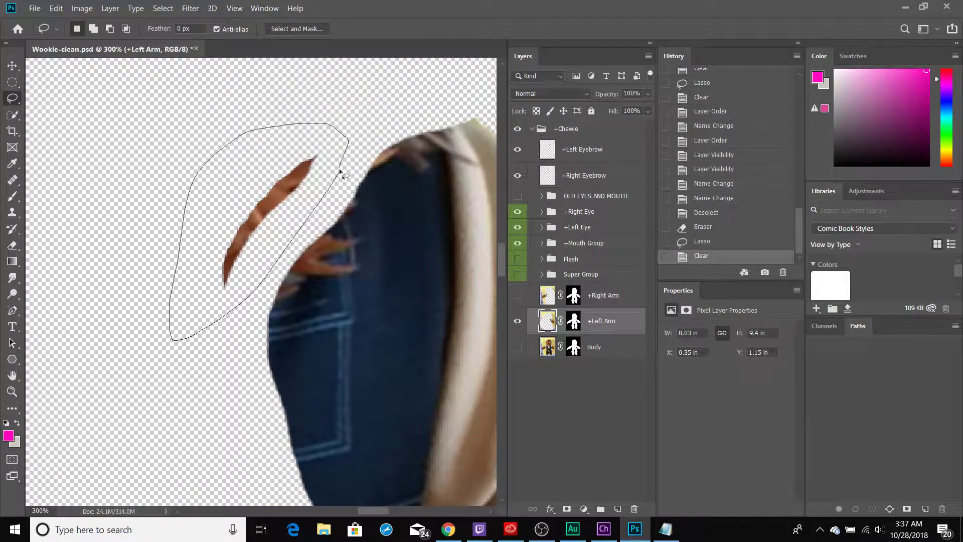
{"action": "left_click_drag", "start_coordinate": [339, 171], "coordinate": [340, 172]}
{"action": "key", "text": "Delete"}
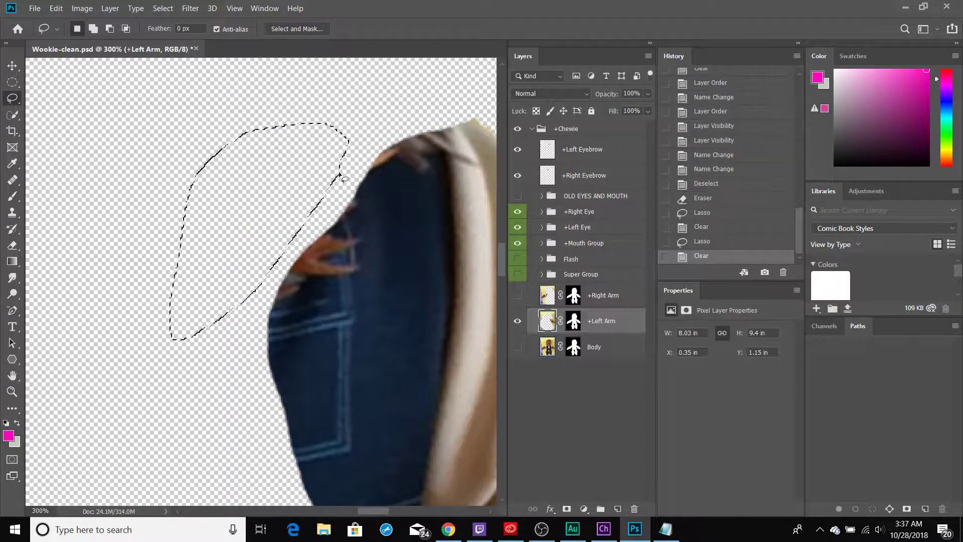
Lasso the stray speck above the sleeve on the +Left Arm layer and delete it
{"action": "key", "text": "ctrl+1"}
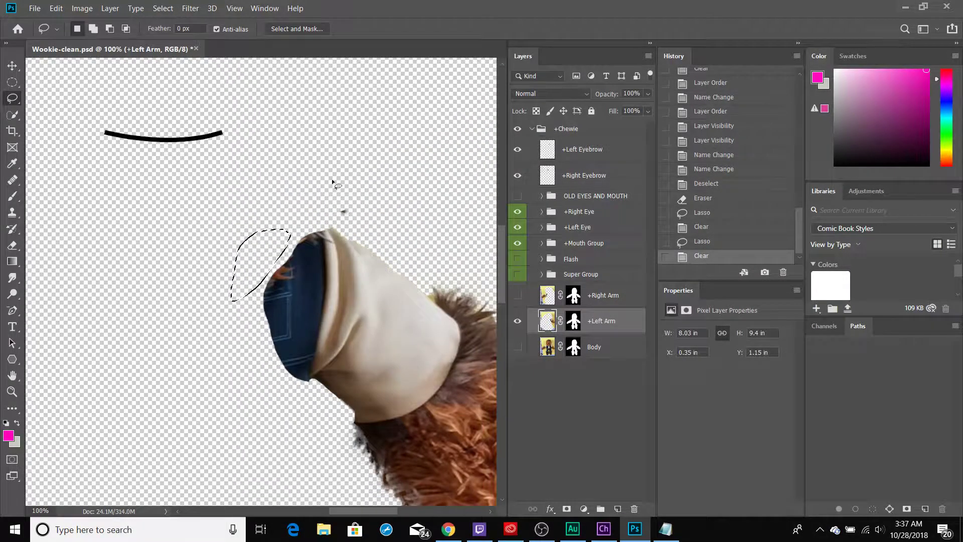
{"action": "left_click_drag", "start_coordinate": [350, 163], "coordinate": [315, 187]}
{"action": "left_click_drag", "start_coordinate": [390, 193], "coordinate": [351, 164]}
{"action": "key", "text": "Delete"}
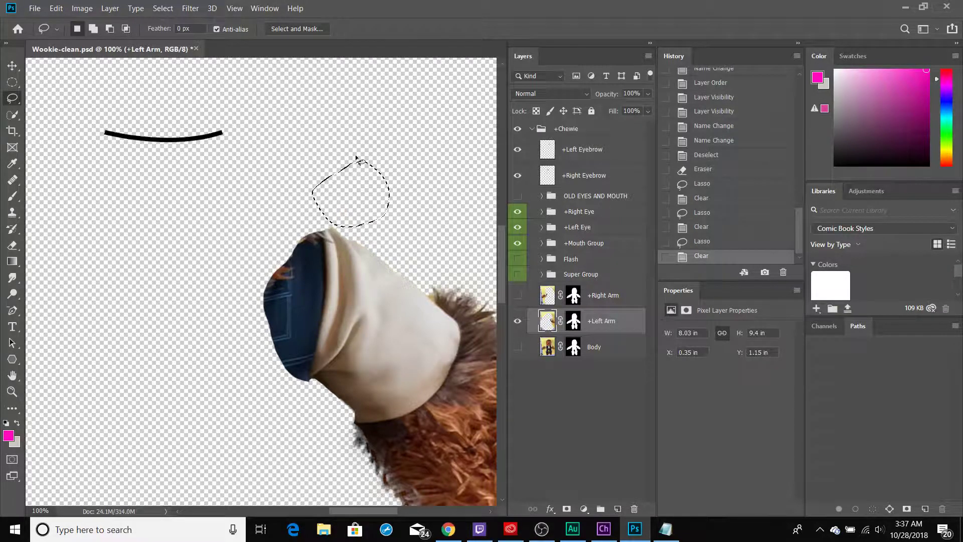
Check the arm layers together with Body, and leave +Right Arm and +Left Arm hidden with Body shown
{"action": "right_click", "coordinate": [14, 101]}
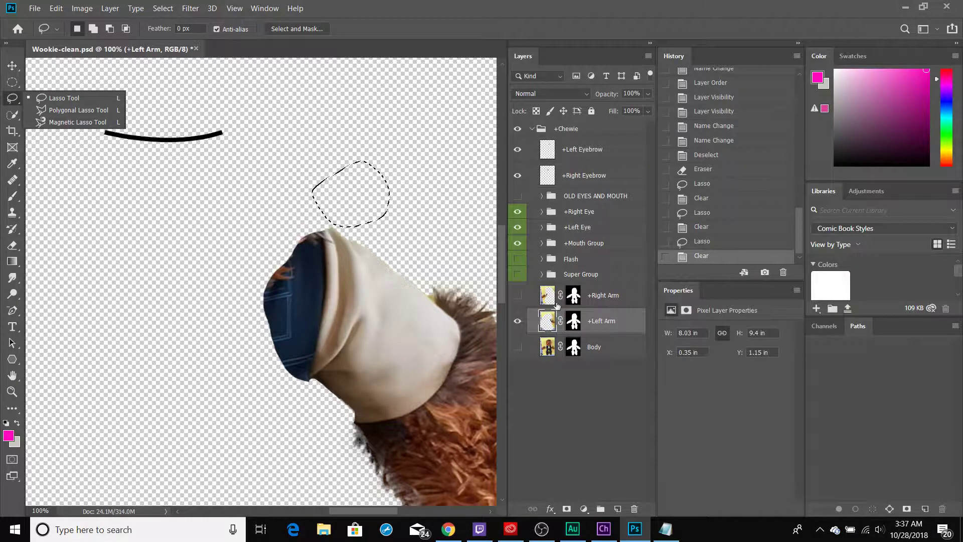
{"action": "left_click", "coordinate": [517, 322]}
{"action": "left_click", "coordinate": [517, 321]}
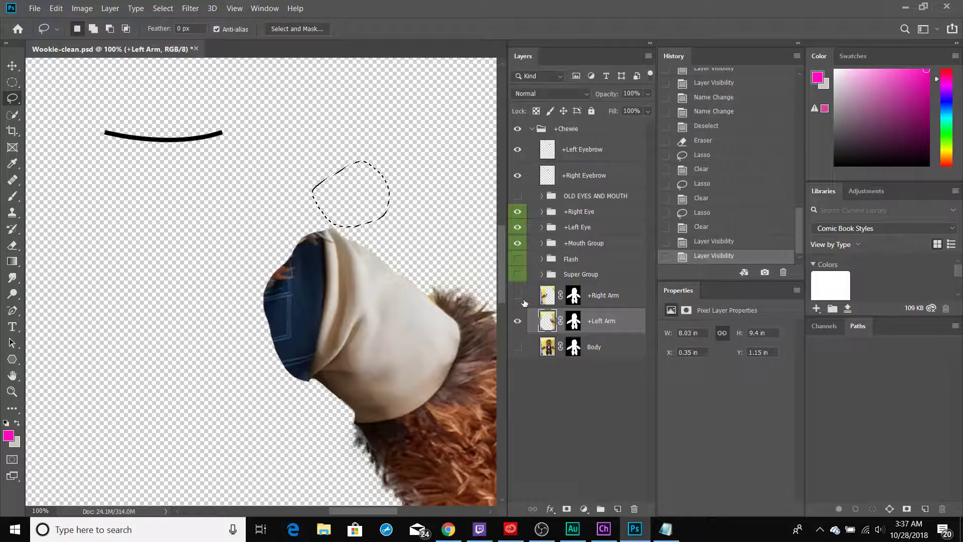
{"action": "left_click", "coordinate": [517, 346]}
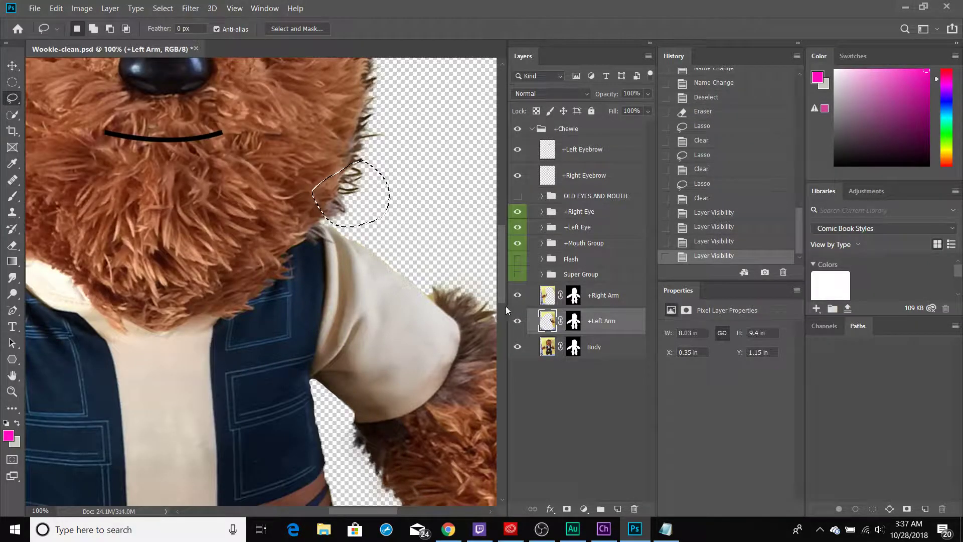
{"action": "left_click", "coordinate": [518, 322]}
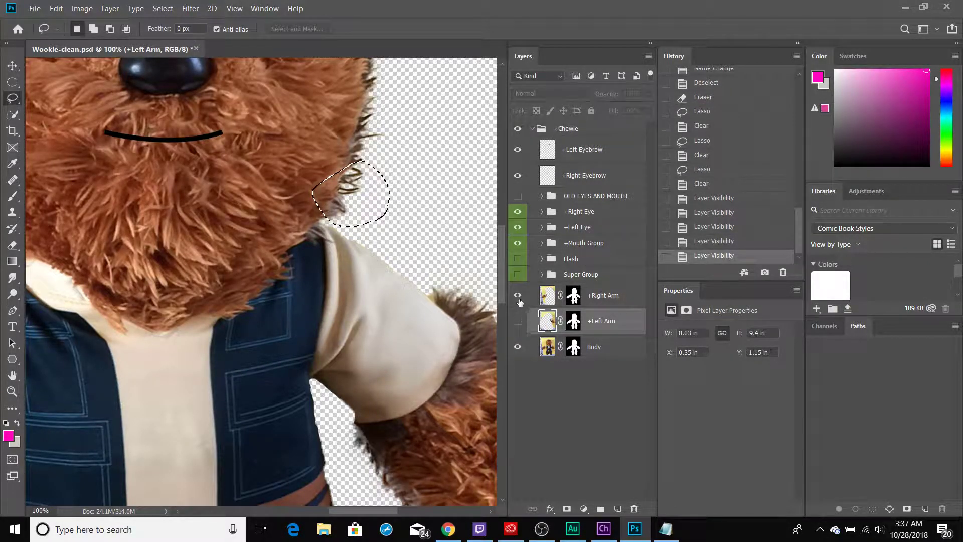
{"action": "left_click", "coordinate": [521, 299]}
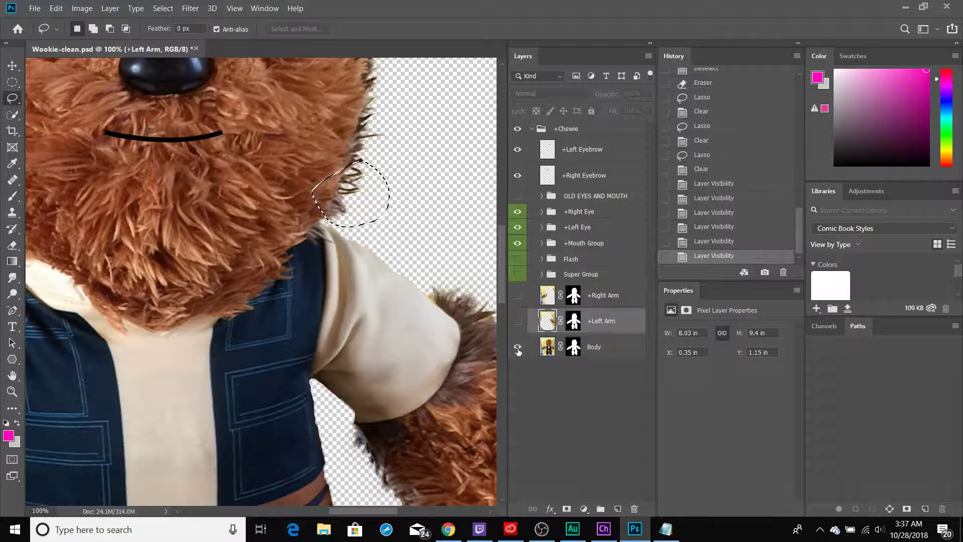
On the Body layer, clear the leftover selection and erase a curved band through the image-right sleeve, leaving a rounded shoulder
{"action": "left_click", "coordinate": [590, 350]}
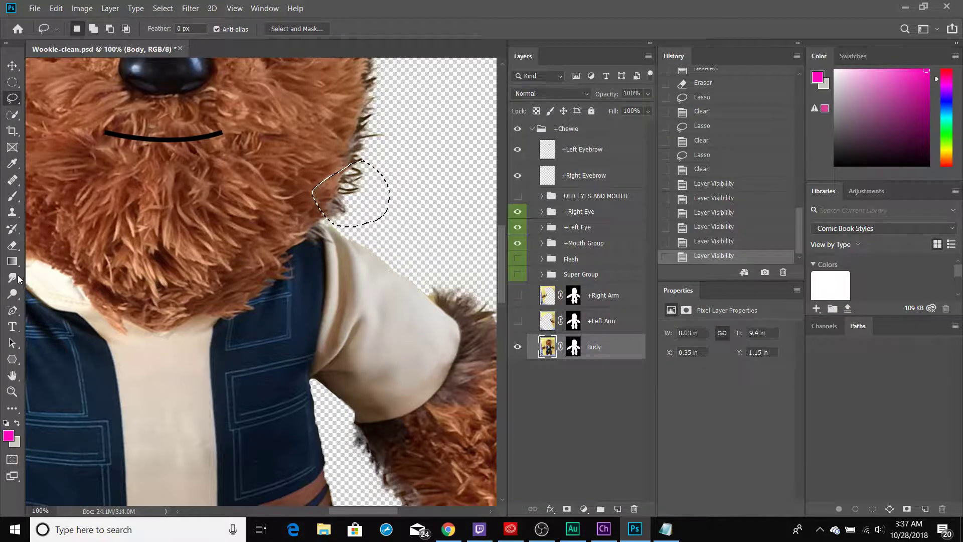
{"action": "left_click", "coordinate": [16, 246]}
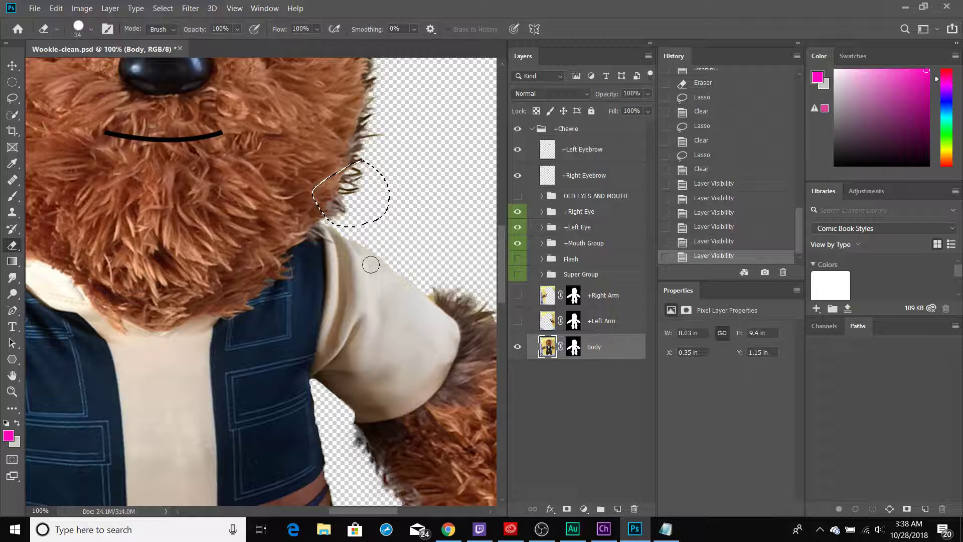
{"action": "left_click", "coordinate": [371, 268]}
{"action": "key", "text": "ctrl+d"}
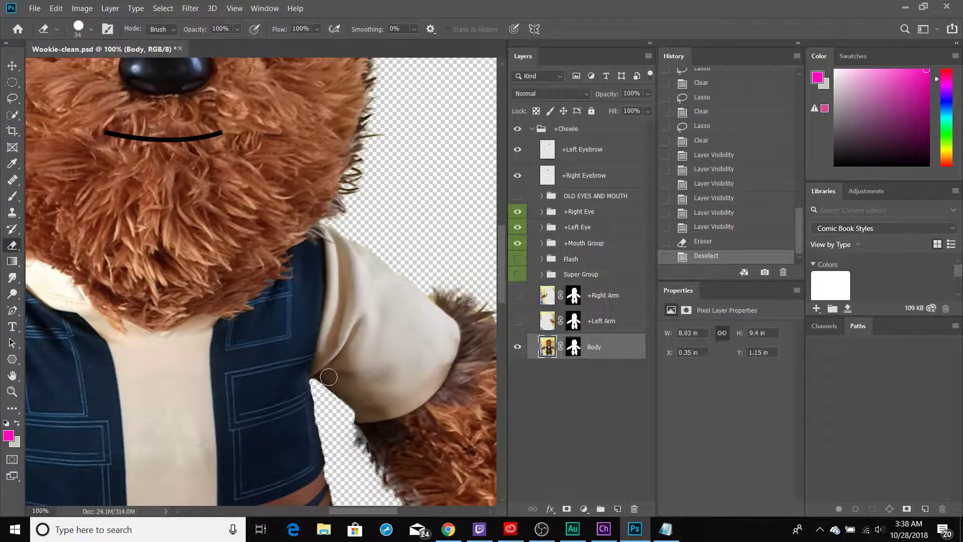
{"action": "mouse_move", "coordinate": [329, 377]}
{"action": "left_mouse_down"}
{"action": "mouse_move", "coordinate": [320, 383]}
{"action": "mouse_move", "coordinate": [346, 380]}
{"action": "mouse_move", "coordinate": [356, 366]}
{"action": "mouse_move", "coordinate": [355, 374]}
{"action": "left_mouse_up"}
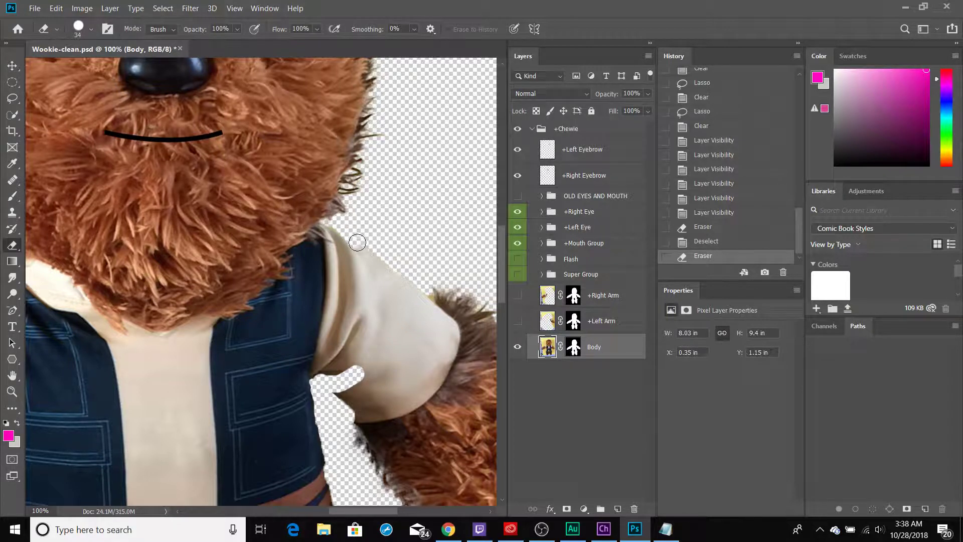
{"action": "mouse_move", "coordinate": [357, 243]}
{"action": "left_mouse_down"}
{"action": "mouse_move", "coordinate": [359, 319]}
{"action": "mouse_move", "coordinate": [322, 376]}
{"action": "mouse_move", "coordinate": [327, 390]}
{"action": "mouse_move", "coordinate": [355, 364]}
{"action": "mouse_move", "coordinate": [331, 381]}
{"action": "mouse_move", "coordinate": [366, 323]}
{"action": "mouse_move", "coordinate": [373, 241]}
{"action": "mouse_move", "coordinate": [383, 252]}
{"action": "mouse_move", "coordinate": [385, 292]}
{"action": "mouse_move", "coordinate": [334, 399]}
{"action": "mouse_move", "coordinate": [347, 396]}
{"action": "mouse_move", "coordinate": [383, 335]}
{"action": "mouse_move", "coordinate": [404, 256]}
{"action": "left_mouse_up"}
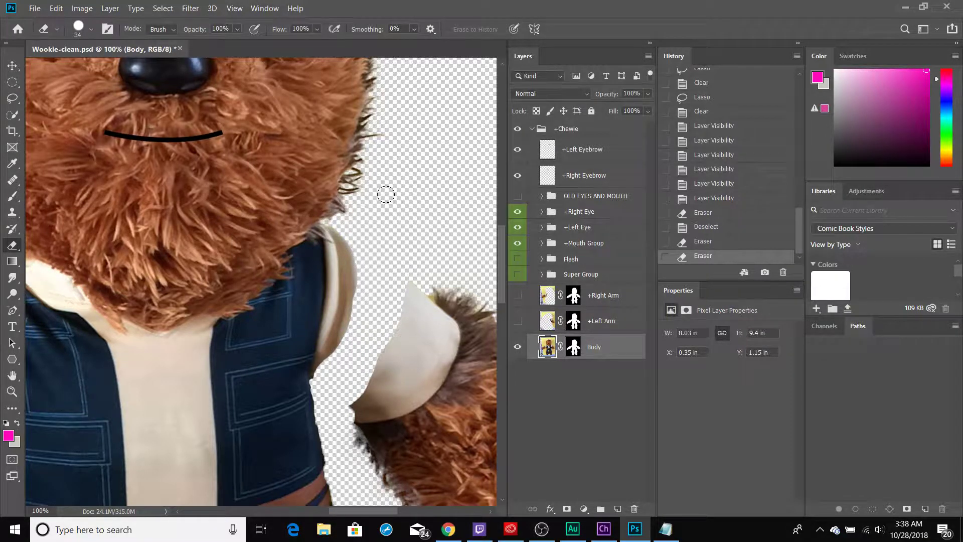
Lasso the detached image-right arm on the Body layer and delete it
{"action": "key", "text": "ctrl+minus"}
{"action": "key", "text": "ctrl+minus"}
{"action": "key", "text": "ctrl+minus"}
{"action": "key", "text": "ctrl+minus"}
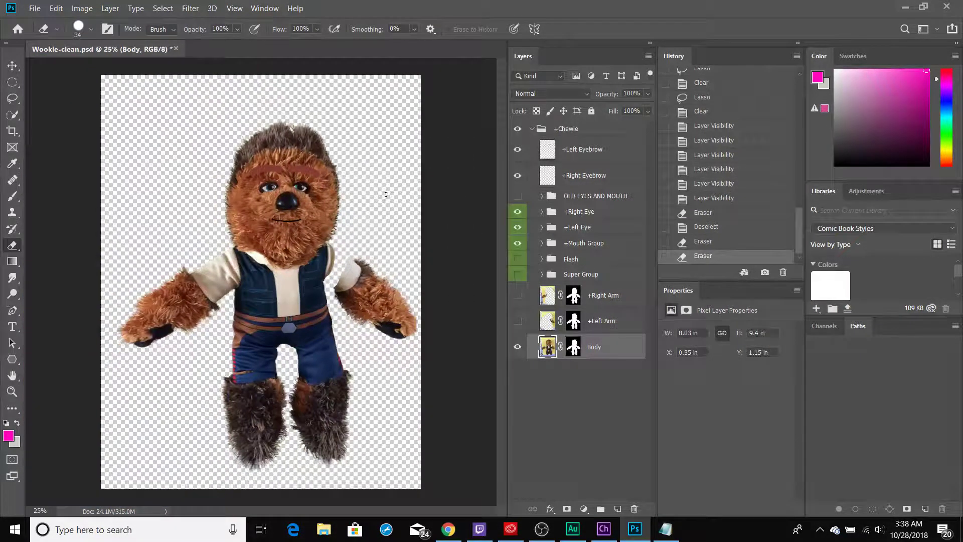
{"action": "left_click", "coordinate": [11, 99]}
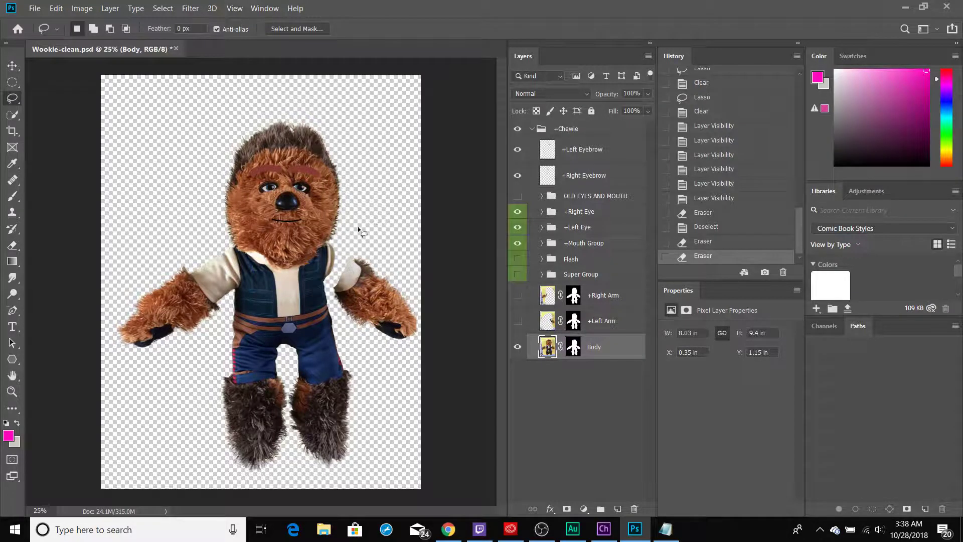
{"action": "mouse_move", "coordinate": [360, 242]}
{"action": "left_mouse_down"}
{"action": "mouse_move", "coordinate": [331, 287]}
{"action": "mouse_move", "coordinate": [344, 333]}
{"action": "mouse_move", "coordinate": [368, 357]}
{"action": "mouse_move", "coordinate": [410, 363]}
{"action": "mouse_move", "coordinate": [441, 308]}
{"action": "mouse_move", "coordinate": [398, 262]}
{"action": "mouse_move", "coordinate": [360, 241]}
{"action": "left_mouse_up"}
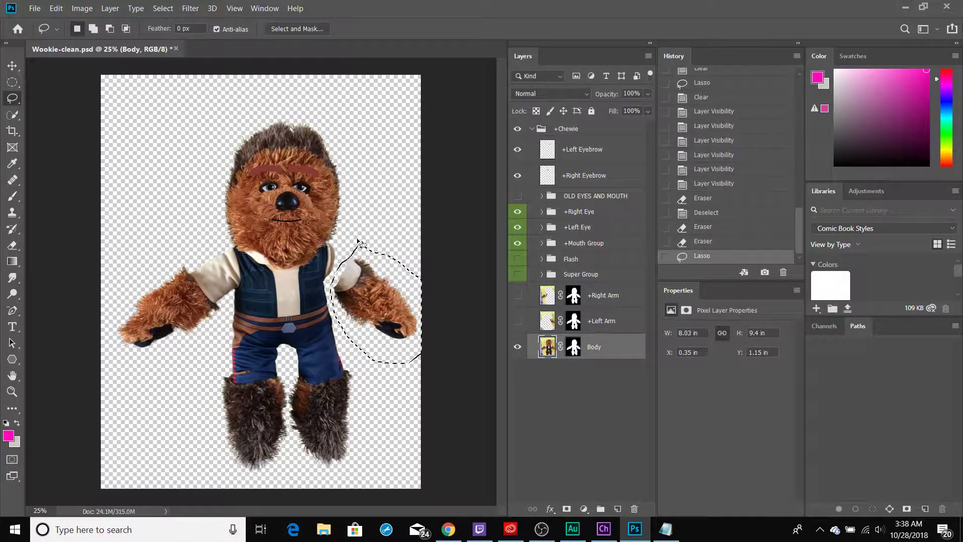
{"action": "key", "text": "Delete"}
Lasso the small leftover sleeve speck beside the image-right shoulder on the Body layer and delete it
{"action": "key", "text": "ctrl+plus"}
{"action": "key", "text": "ctrl+plus"}
{"action": "key", "text": "ctrl+plus"}
{"action": "key", "text": "ctrl+plus"}
{"action": "key", "text": "ctrl+plus"}
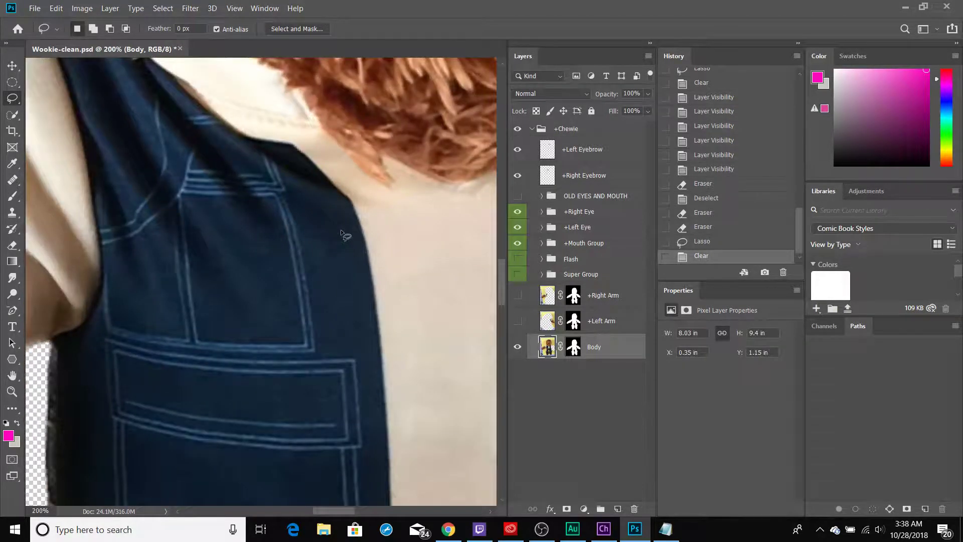
{"action": "left_click_drag", "start_coordinate": [413, 231], "coordinate": [217, 355]}
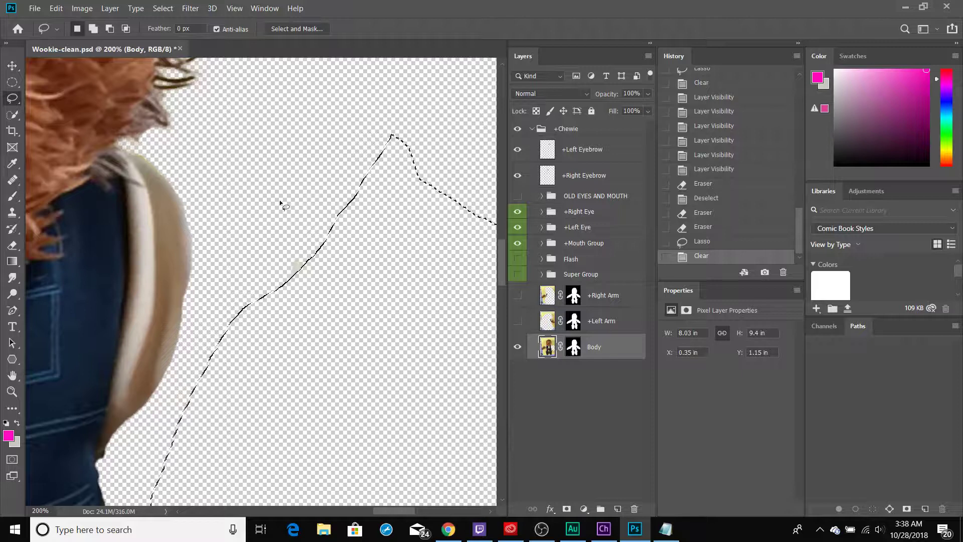
{"action": "mouse_move", "coordinate": [280, 202]}
{"action": "left_mouse_down"}
{"action": "mouse_move", "coordinate": [361, 338]}
{"action": "mouse_move", "coordinate": [217, 168]}
{"action": "left_mouse_up"}
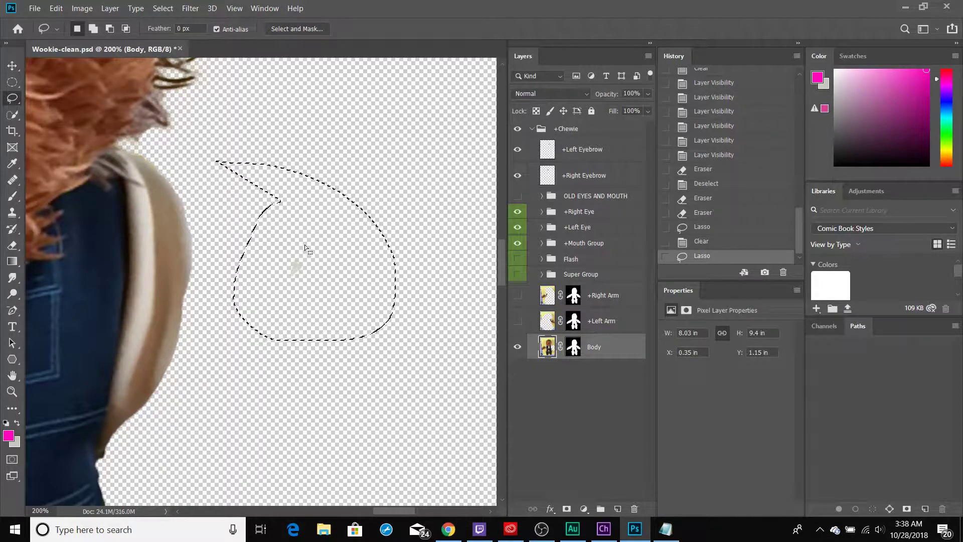
{"action": "key", "text": "Delete"}
Undo the speck removal and the arm deletion on the Body layer, back to the arm's lasso selection
{"action": "mouse_move", "coordinate": [168, 318]}
{"action": "left_mouse_down"}
{"action": "mouse_move", "coordinate": [370, 323]}
{"action": "mouse_move", "coordinate": [194, 326]}
{"action": "mouse_move", "coordinate": [247, 301]}
{"action": "mouse_move", "coordinate": [231, 200]}
{"action": "mouse_move", "coordinate": [234, 232]}
{"action": "left_mouse_up"}
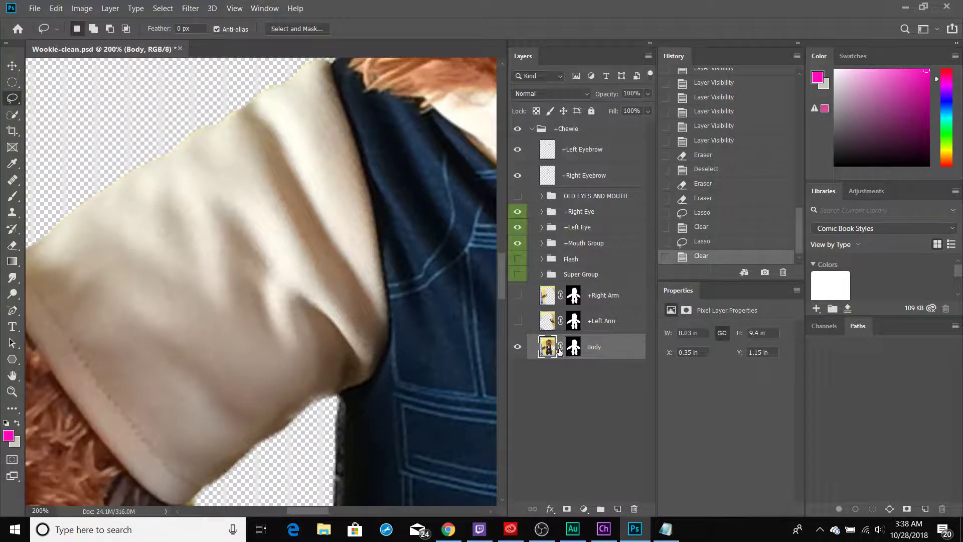
{"action": "key", "text": "ctrl+z"}
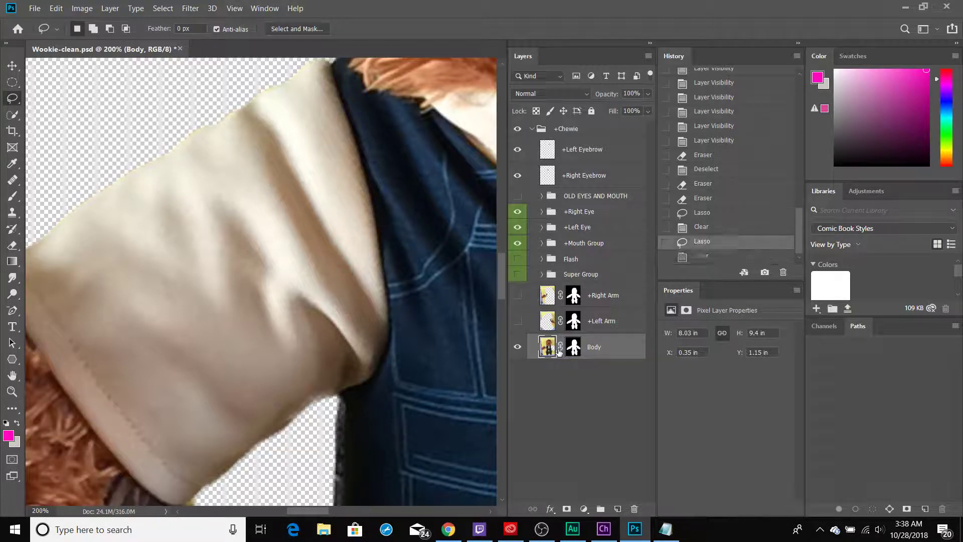
{"action": "key", "text": "ctrl+z"}
{"action": "key", "text": "ctrl+z"}
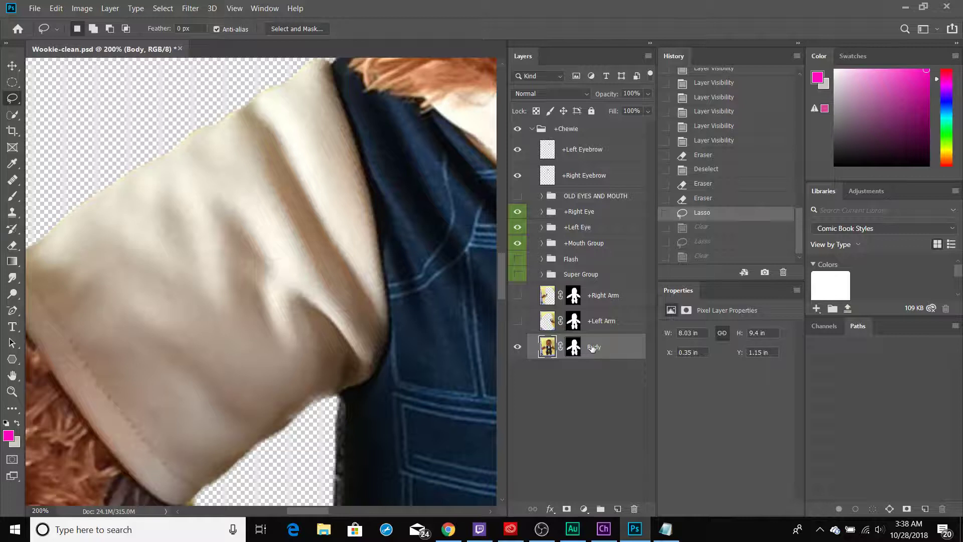
Duplicate the Body layer to below the +Chewie group, hide the copy, and make the original Body layer active
{"action": "left_click_drag", "start_coordinate": [592, 347], "coordinate": [549, 384]}
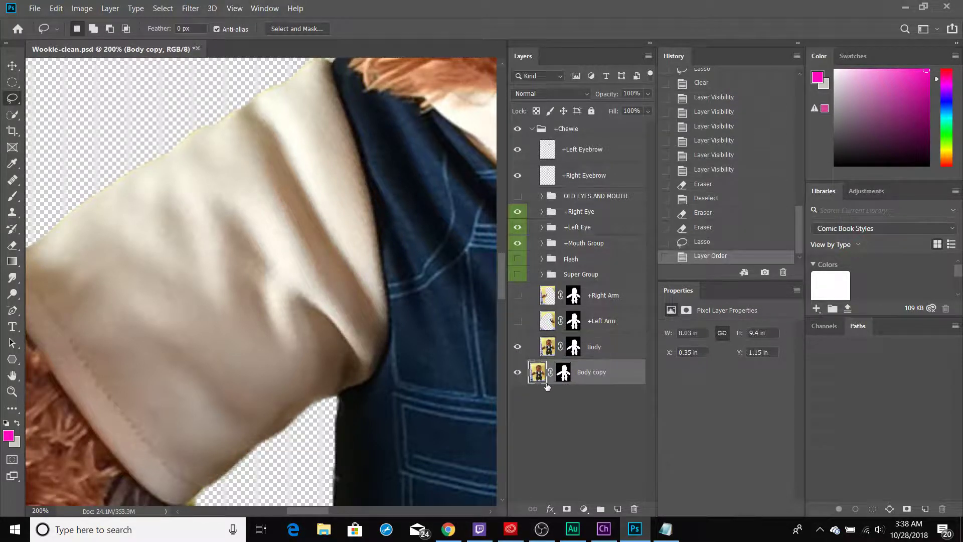
{"action": "left_click", "coordinate": [517, 374]}
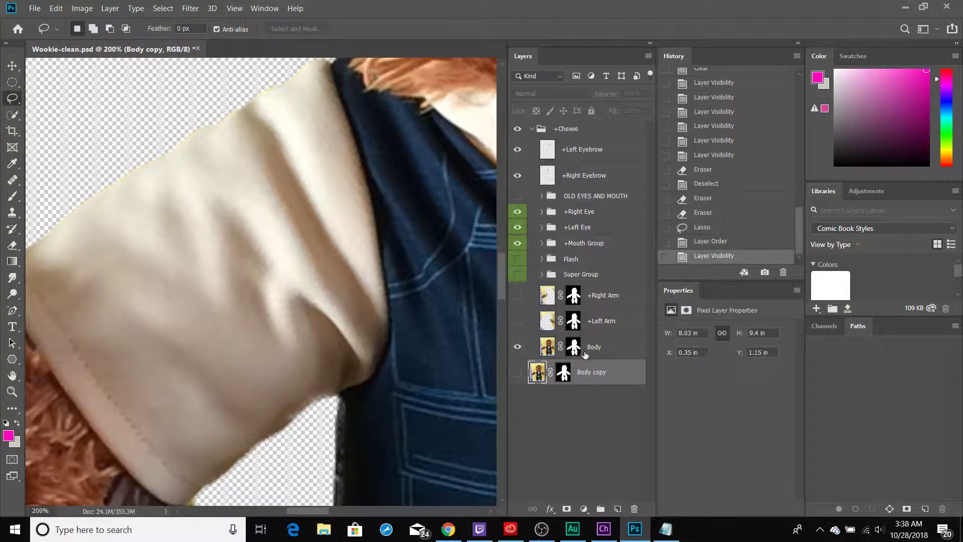
{"action": "left_click", "coordinate": [603, 352]}
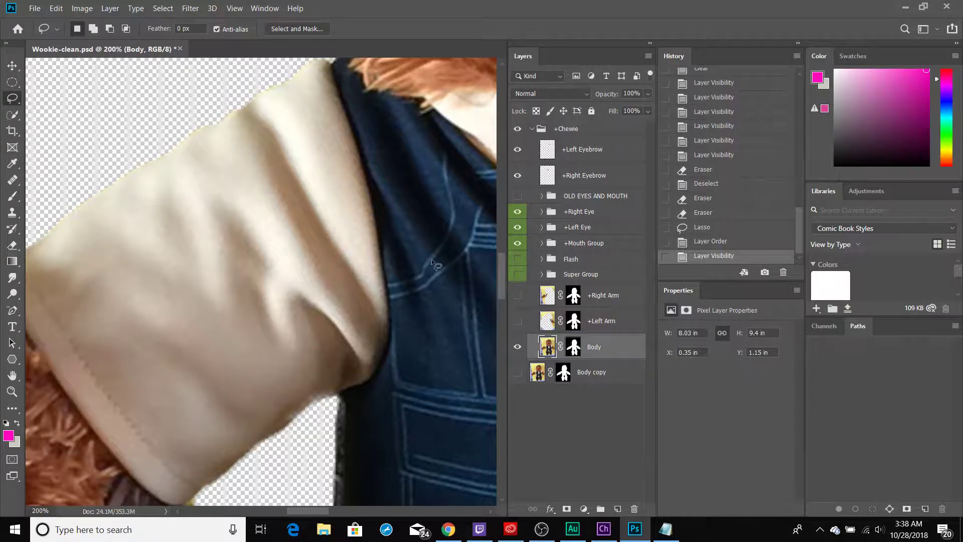
Delete the lassoed image-right arm from the original Body layer
{"action": "scroll", "coordinate": [313, 256], "scroll_direction": "right", "scroll_amount": 10}
{"action": "scroll", "coordinate": [314, 209], "scroll_direction": "down", "scroll_amount": 3}
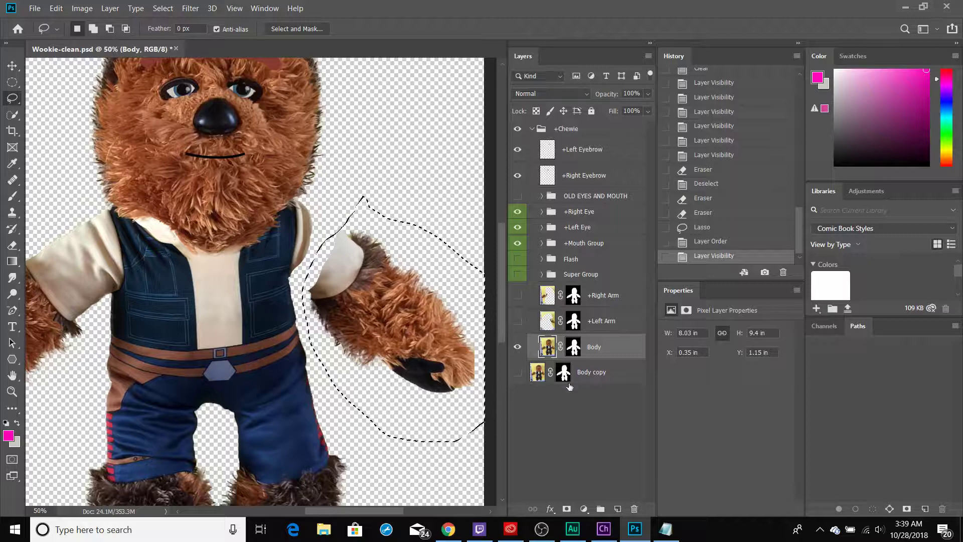
{"action": "key", "text": "Delete"}
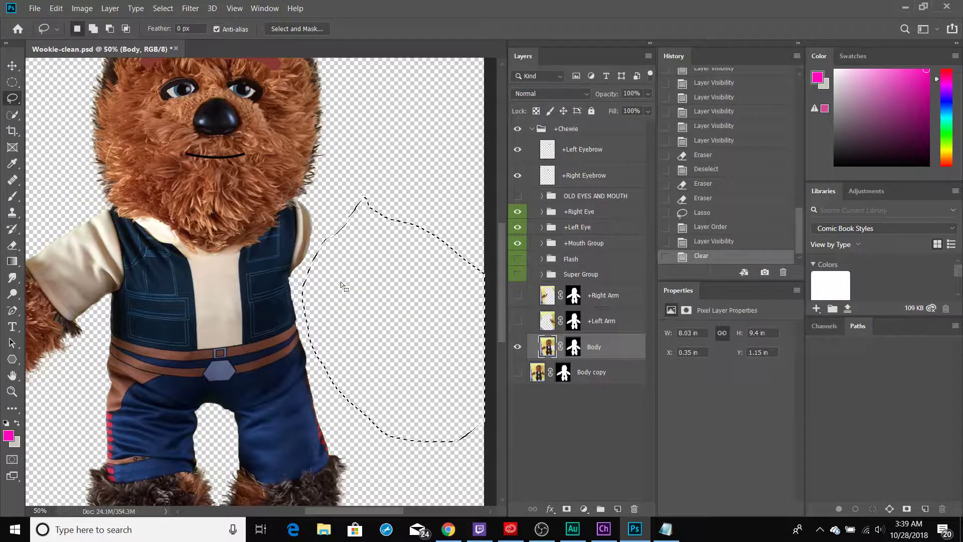
{"action": "scroll", "coordinate": [415, 281], "scroll_direction": "left", "scroll_amount": 5}
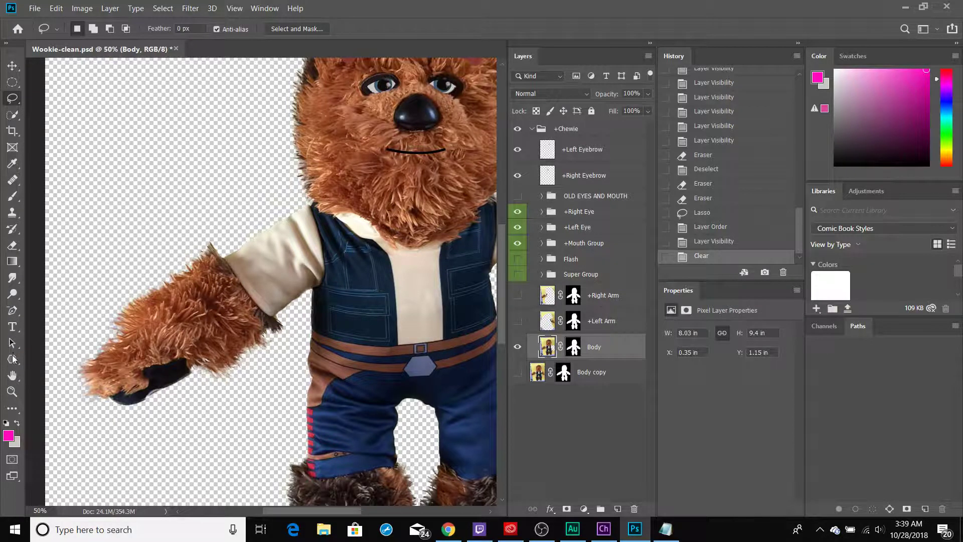
Try to erase the image-left sleeve near the shoulder on the Body layer while the old selection is active
{"action": "left_click", "coordinate": [13, 245]}
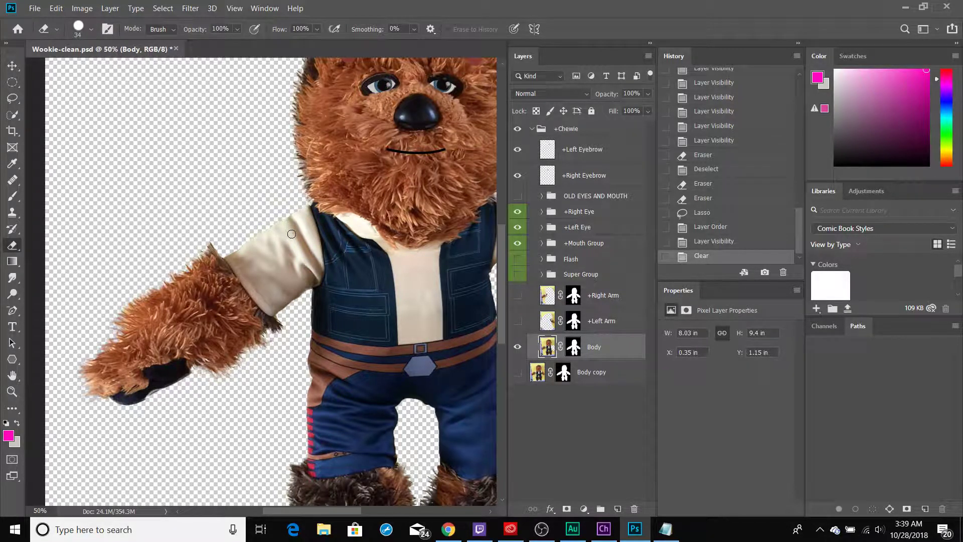
{"action": "left_click", "coordinate": [292, 233]}
{"action": "left_click", "coordinate": [290, 241]}
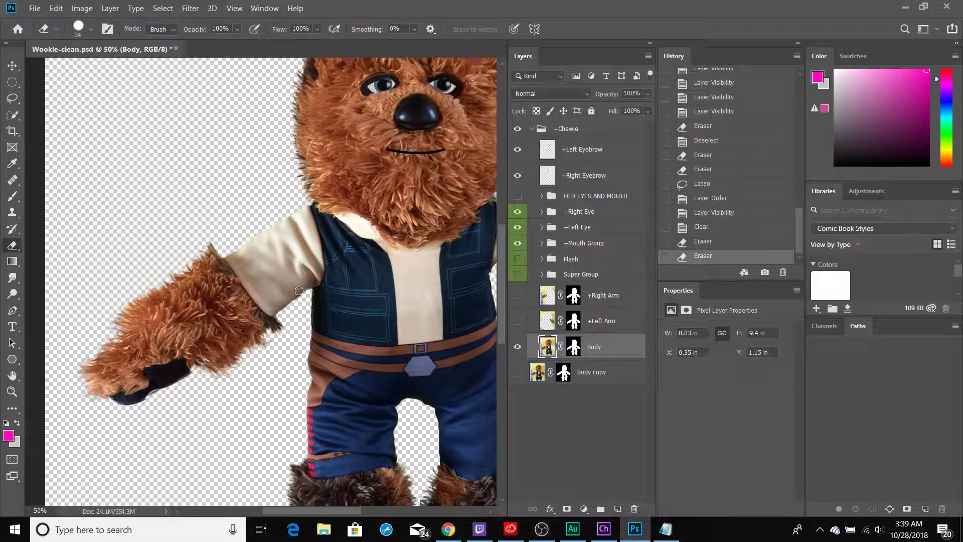
{"action": "left_click", "coordinate": [516, 347]}
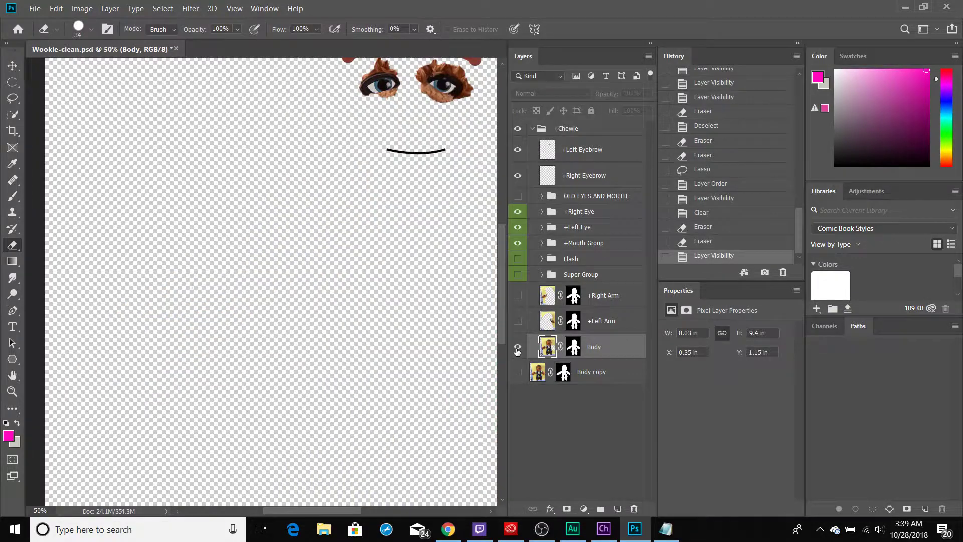
{"action": "left_click", "coordinate": [517, 348]}
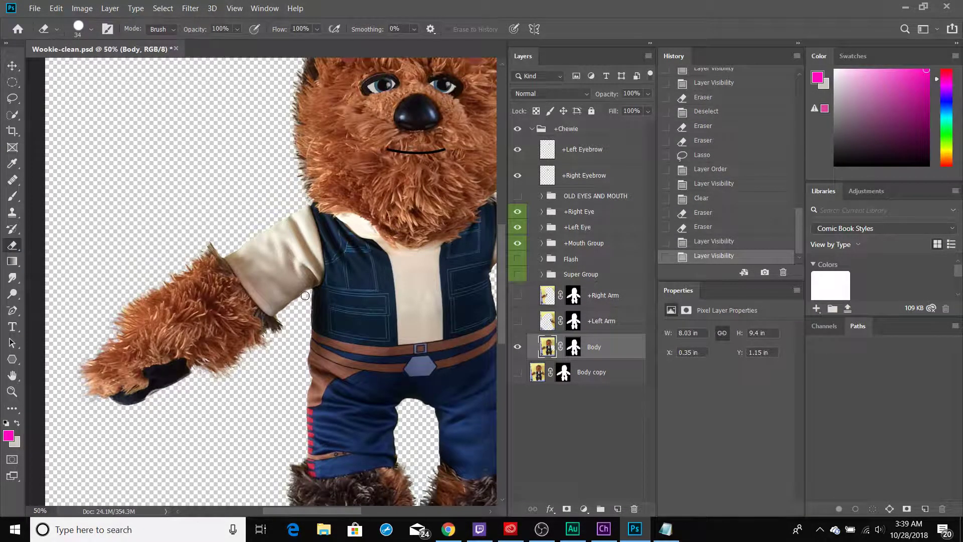
{"action": "left_click", "coordinate": [279, 215]}
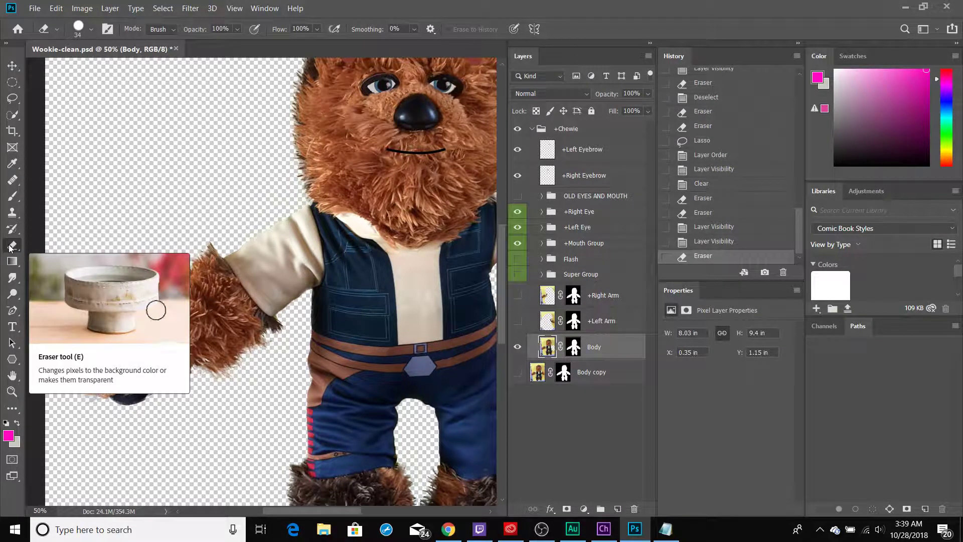
Clear the selection and erase a gap through the image-left sleeve beside the vest on the Body layer
{"action": "key", "text": "ctrl+d"}
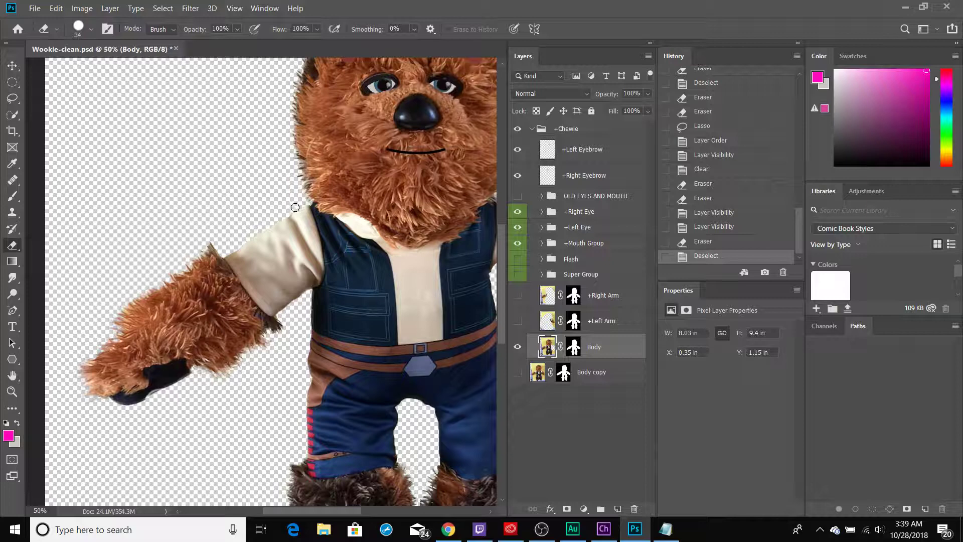
{"action": "mouse_move", "coordinate": [294, 207]}
{"action": "left_mouse_down"}
{"action": "mouse_move", "coordinate": [283, 224]}
{"action": "mouse_move", "coordinate": [284, 259]}
{"action": "mouse_move", "coordinate": [305, 290]}
{"action": "mouse_move", "coordinate": [286, 276]}
{"action": "left_mouse_up"}
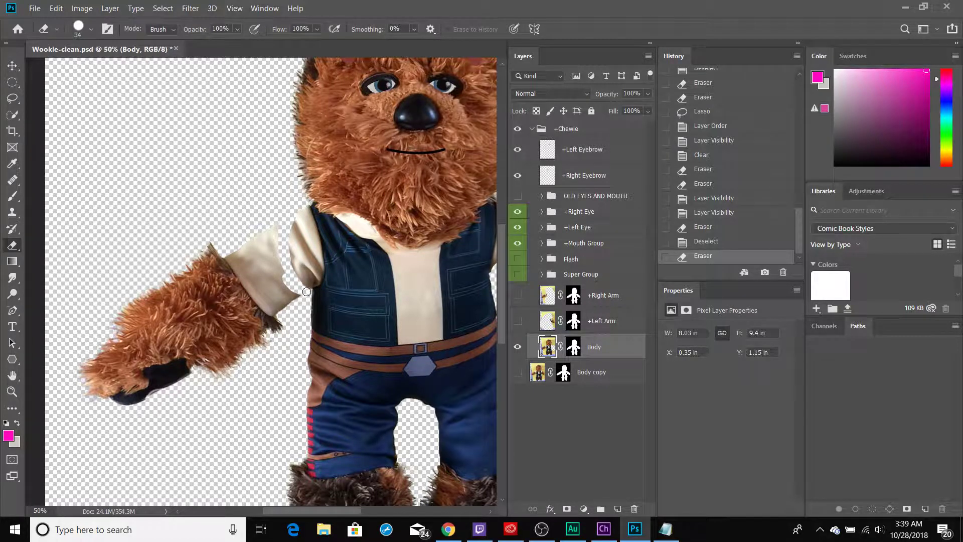
{"action": "left_click", "coordinate": [307, 292]}
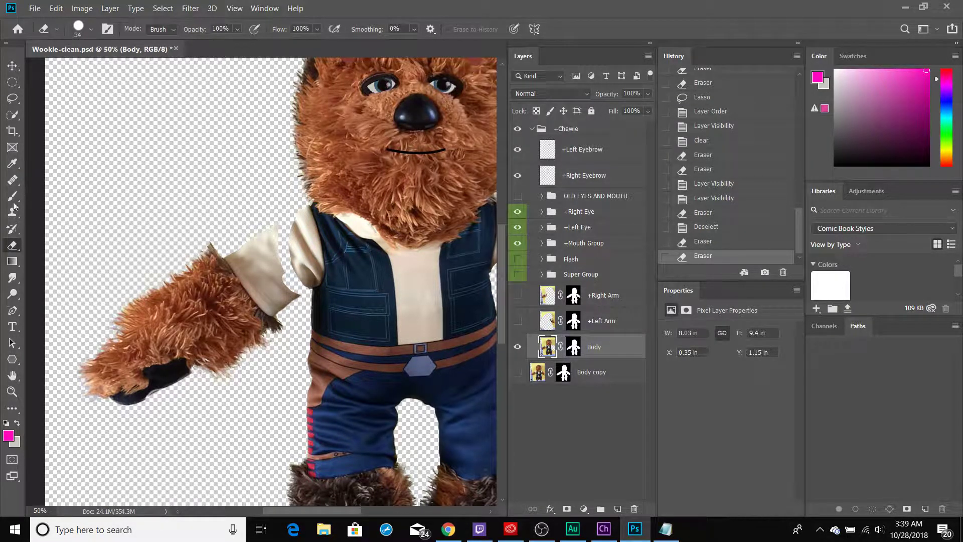
Lasso the detached image-left arm along the erased gap and delete it from the Body layer
{"action": "left_click", "coordinate": [11, 100]}
{"action": "mouse_move", "coordinate": [237, 218]}
{"action": "left_mouse_down"}
{"action": "mouse_move", "coordinate": [287, 212]}
{"action": "mouse_move", "coordinate": [284, 254]}
{"action": "mouse_move", "coordinate": [307, 304]}
{"action": "mouse_move", "coordinate": [285, 346]}
{"action": "mouse_move", "coordinate": [218, 409]}
{"action": "mouse_move", "coordinate": [161, 428]}
{"action": "mouse_move", "coordinate": [103, 428]}
{"action": "mouse_move", "coordinate": [76, 415]}
{"action": "mouse_move", "coordinate": [62, 357]}
{"action": "mouse_move", "coordinate": [108, 274]}
{"action": "mouse_move", "coordinate": [254, 211]}
{"action": "left_mouse_up"}
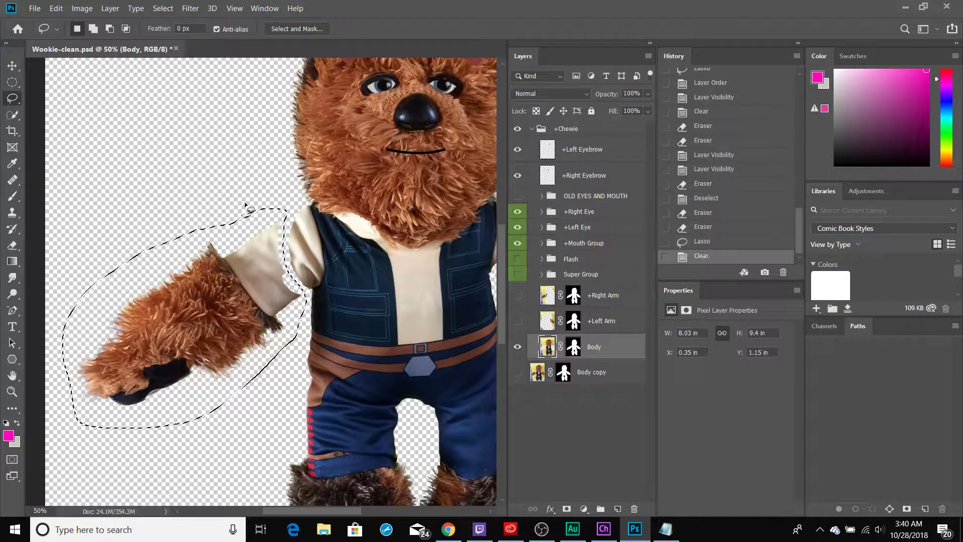
{"action": "key", "text": "Delete"}
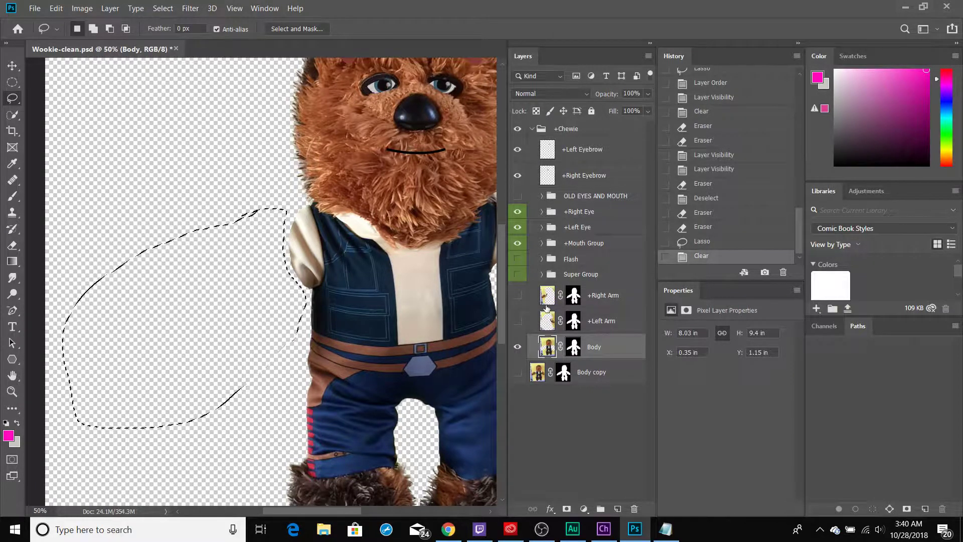
Show the +Left Arm and +Right Arm layers, clear the selection and save Wookie-clean.psd
{"action": "left_click", "coordinate": [517, 321]}
{"action": "left_click", "coordinate": [518, 295]}
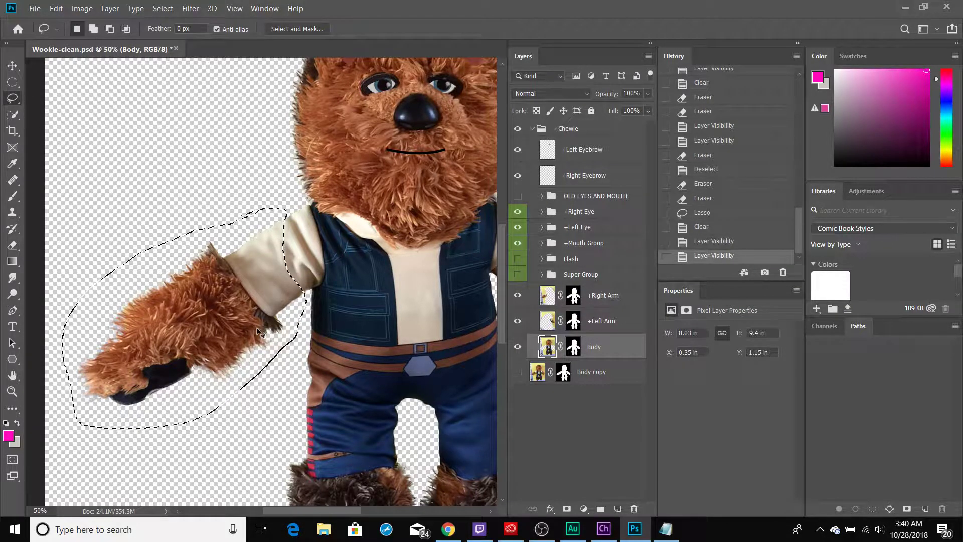
{"action": "key", "text": "ctrl+d"}
{"action": "key", "text": "ctrl+s"}
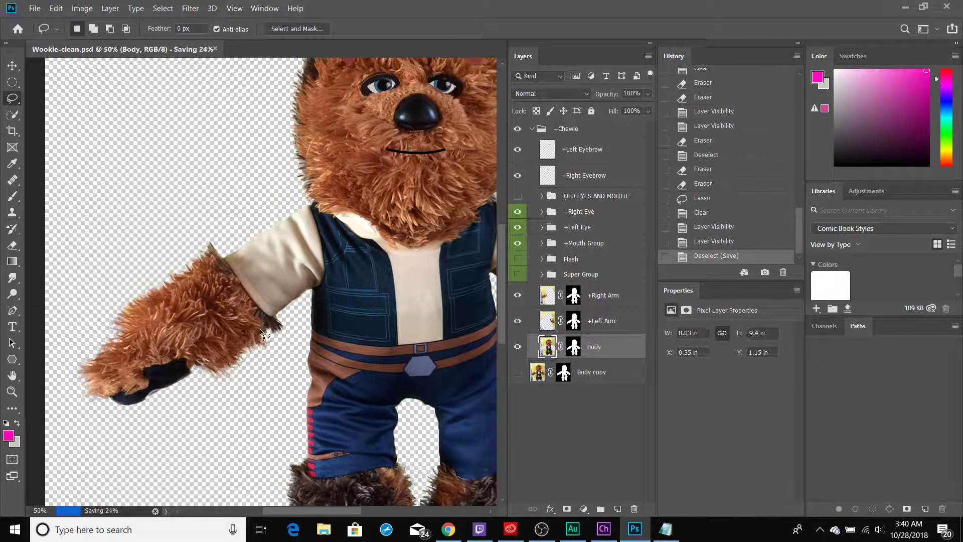
Switch to Character Animator and delete the Flash and Super Group layers from the Wookie-clean puppet
{"action": "key", "text": "alt+Tab"}
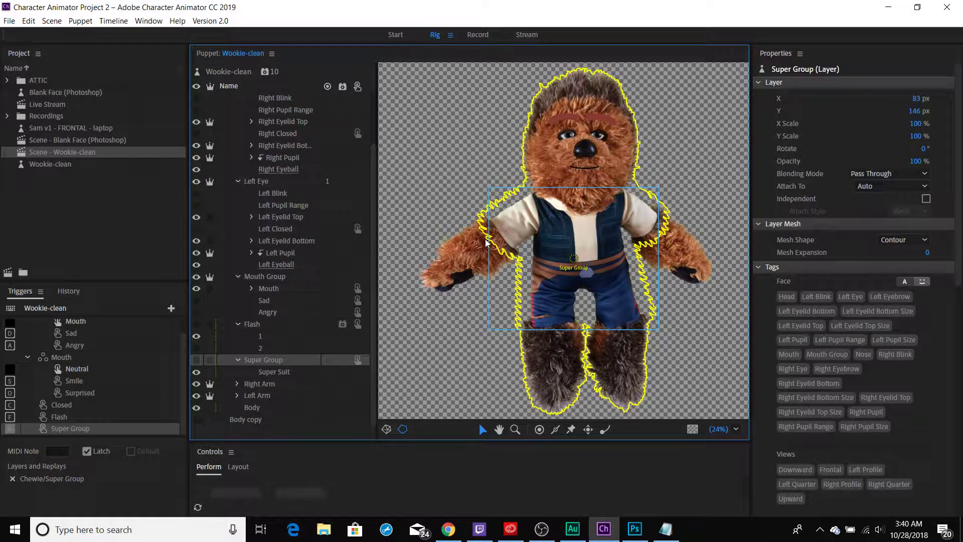
{"action": "left_click", "coordinate": [289, 326]}
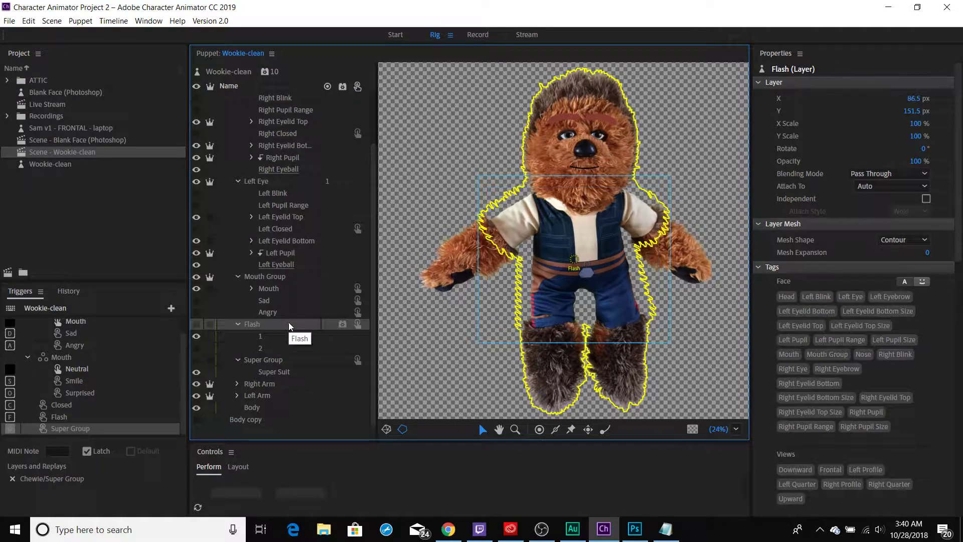
{"action": "left_click", "coordinate": [279, 360], "text": "shift"}
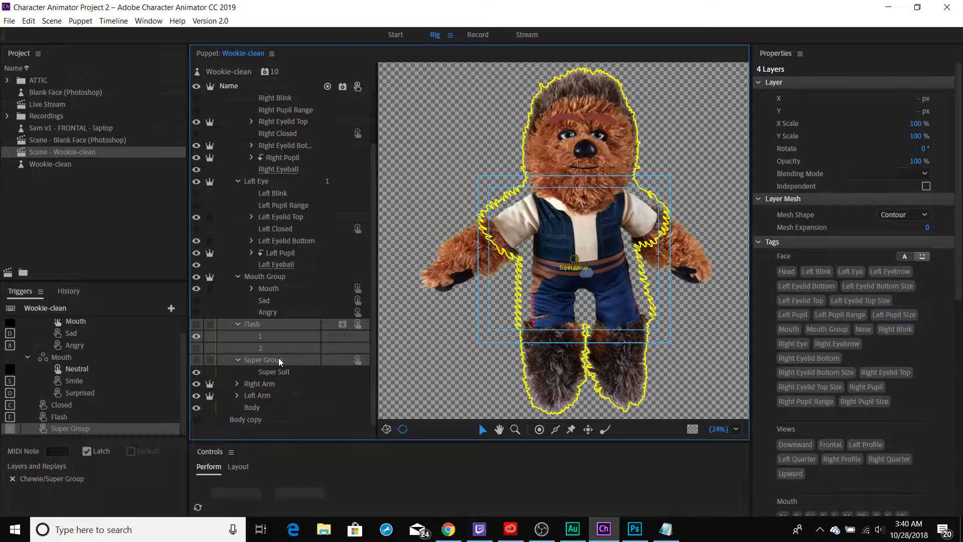
{"action": "key", "text": "Delete"}
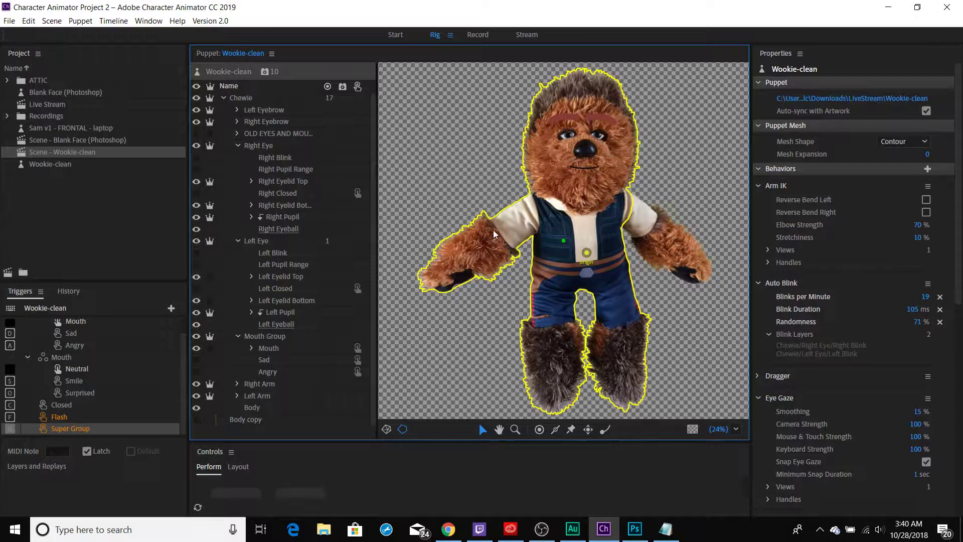
Check the arm separation by toggling Right Arm, Left Arm and Body visibility, and inspect the Right Arm layer's properties
{"action": "left_click", "coordinate": [196, 384]}
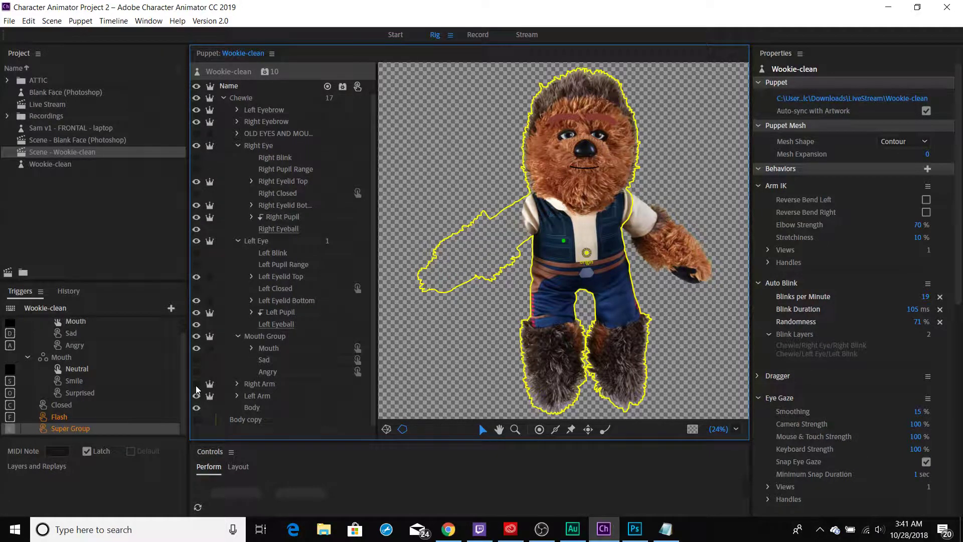
{"action": "left_click", "coordinate": [196, 383]}
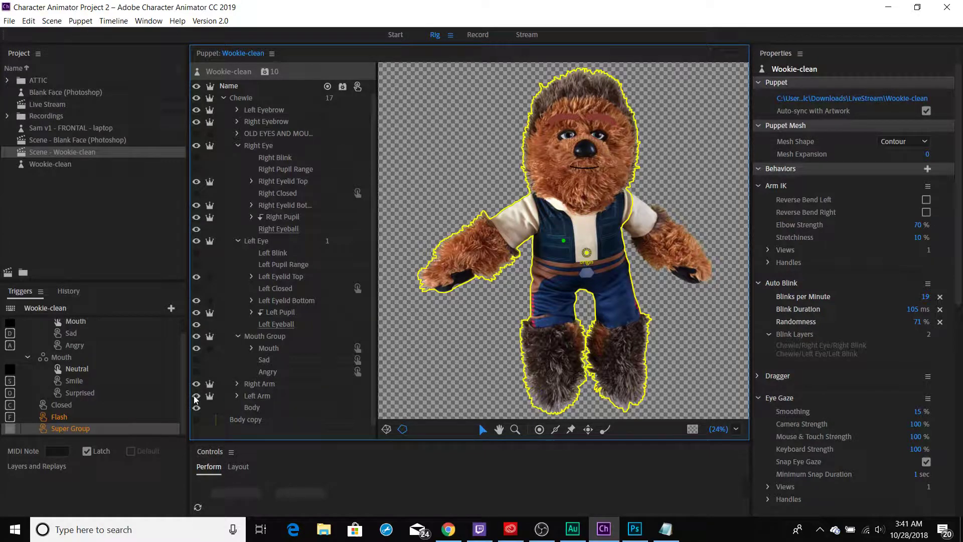
{"action": "left_click", "coordinate": [196, 396]}
{"action": "left_click", "coordinate": [196, 396]}
{"action": "left_click", "coordinate": [196, 408]}
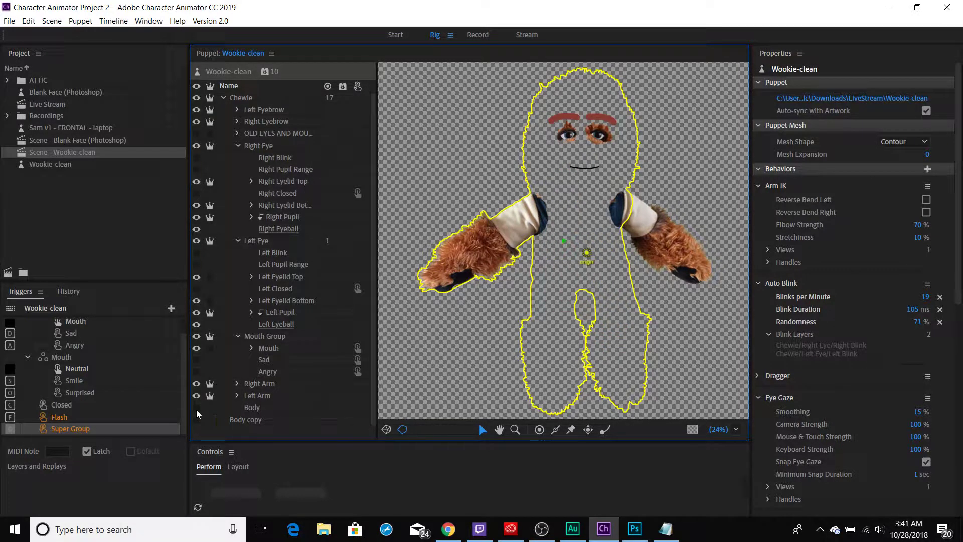
{"action": "left_click", "coordinate": [197, 407]}
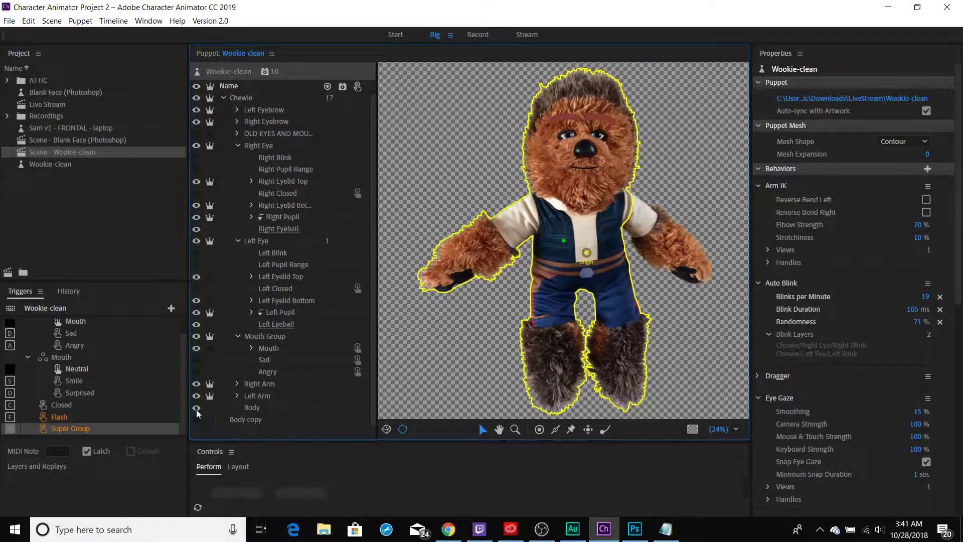
{"action": "left_click", "coordinate": [274, 387]}
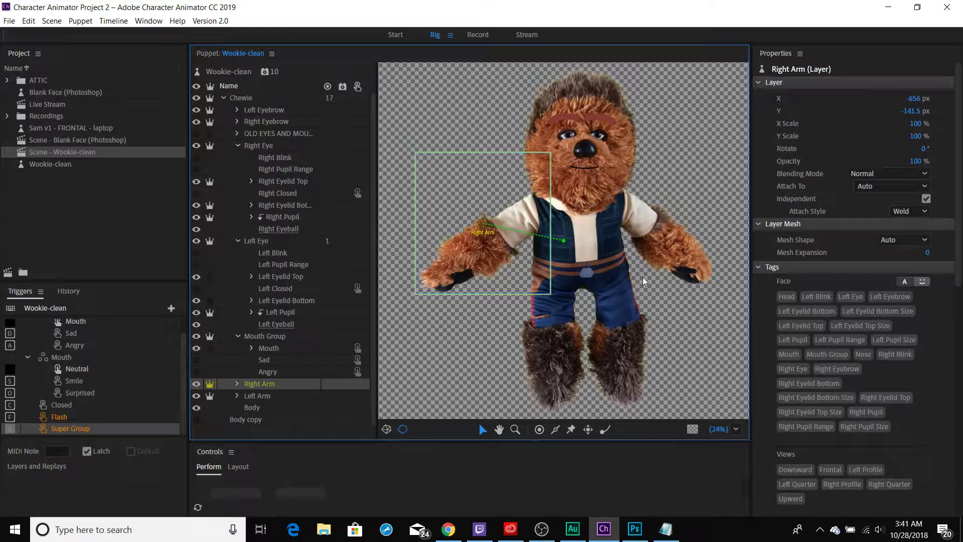
{"action": "mouse_move", "coordinate": [866, 191]}
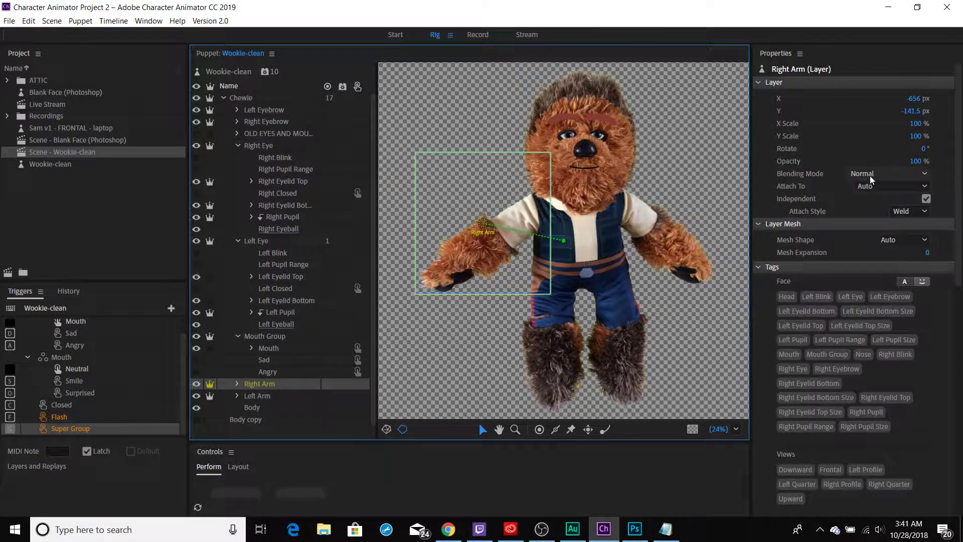
Delete the Right Wrist, Right Elbow and Right Shoulder handles and the sticks between them from the Chewie layer
{"action": "left_click", "coordinate": [247, 98]}
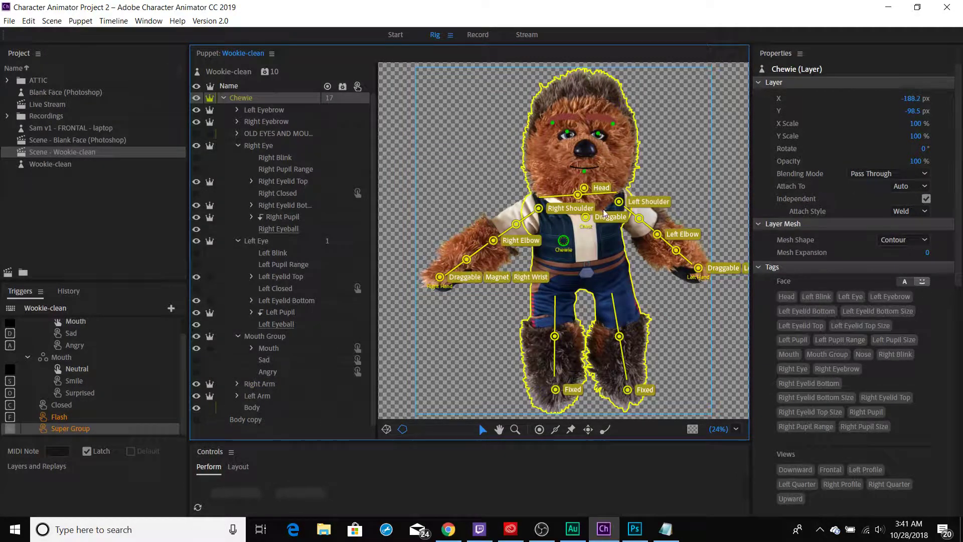
{"action": "left_click", "coordinate": [440, 279]}
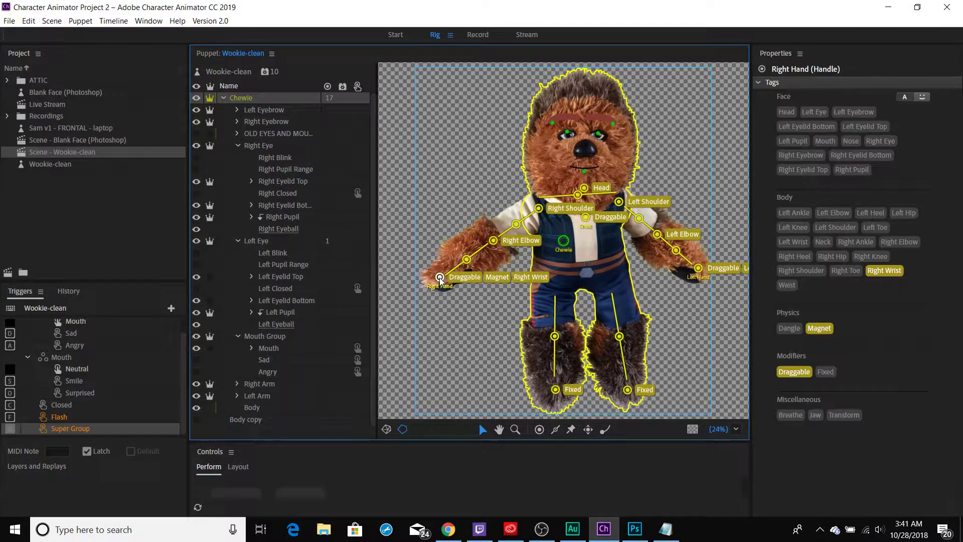
{"action": "key", "text": "Delete"}
{"action": "left_click", "coordinate": [466, 260]}
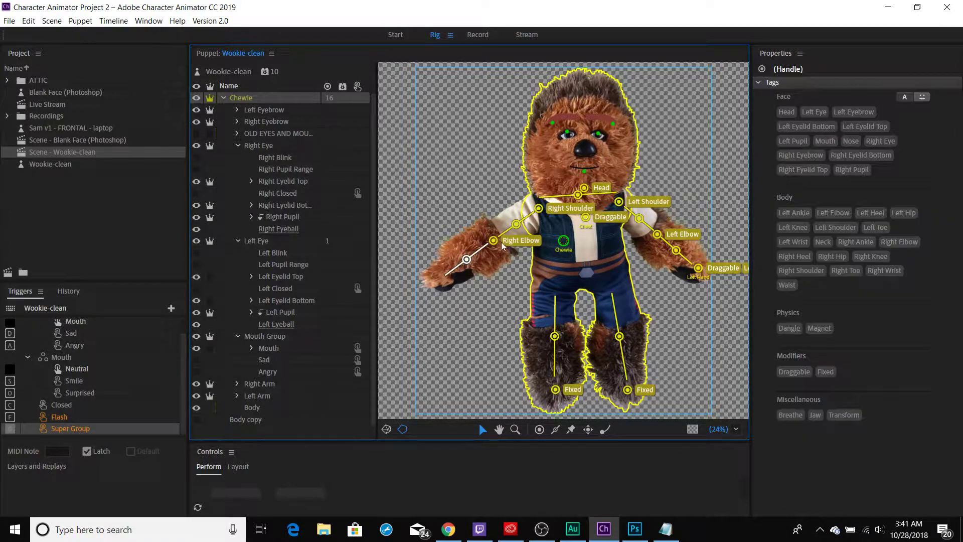
{"action": "key", "text": "Delete"}
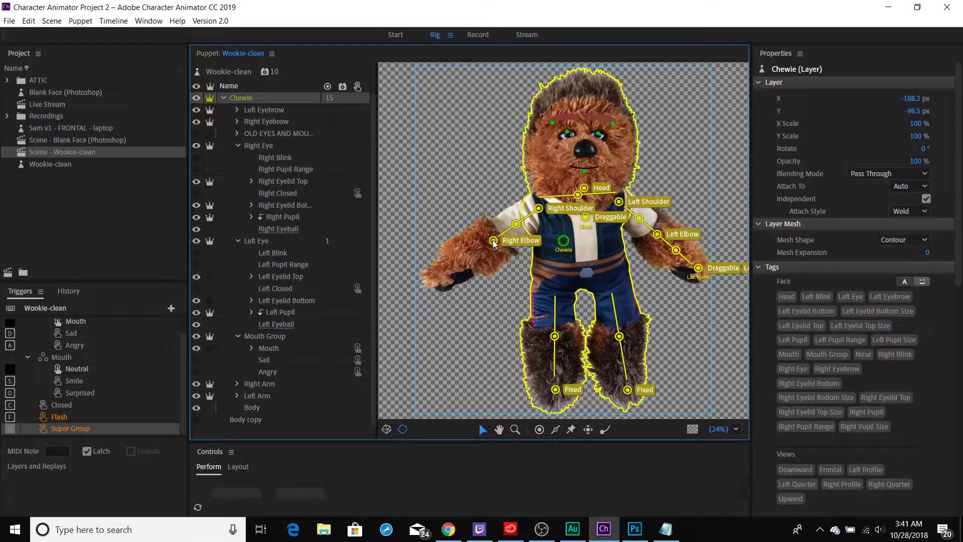
{"action": "left_click", "coordinate": [493, 242]}
{"action": "key", "text": "Delete"}
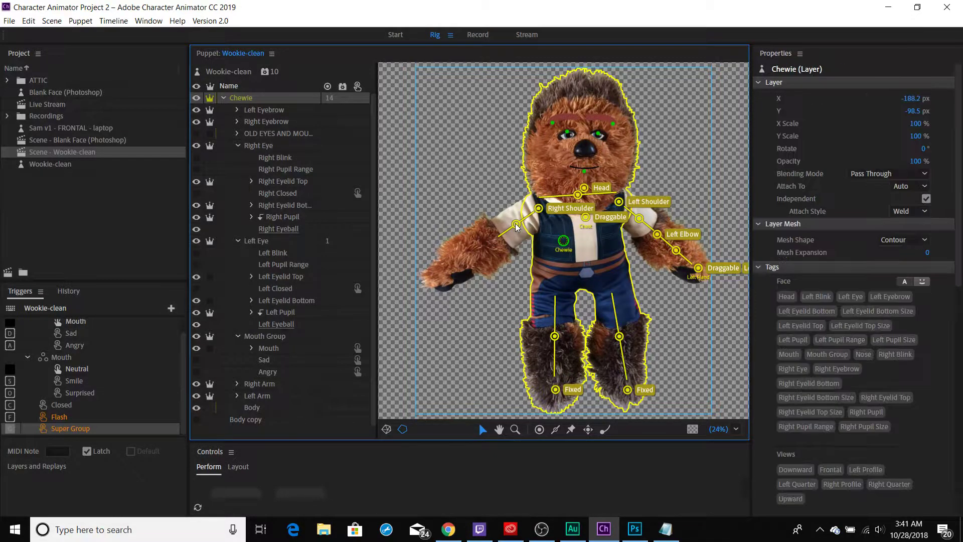
{"action": "left_click", "coordinate": [516, 225]}
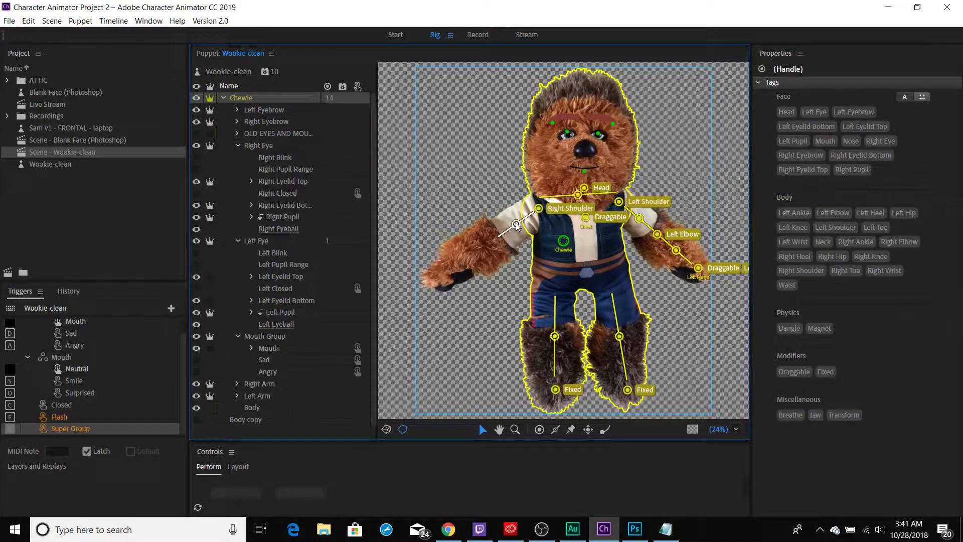
{"action": "key", "text": "Delete"}
{"action": "left_click", "coordinate": [539, 208]}
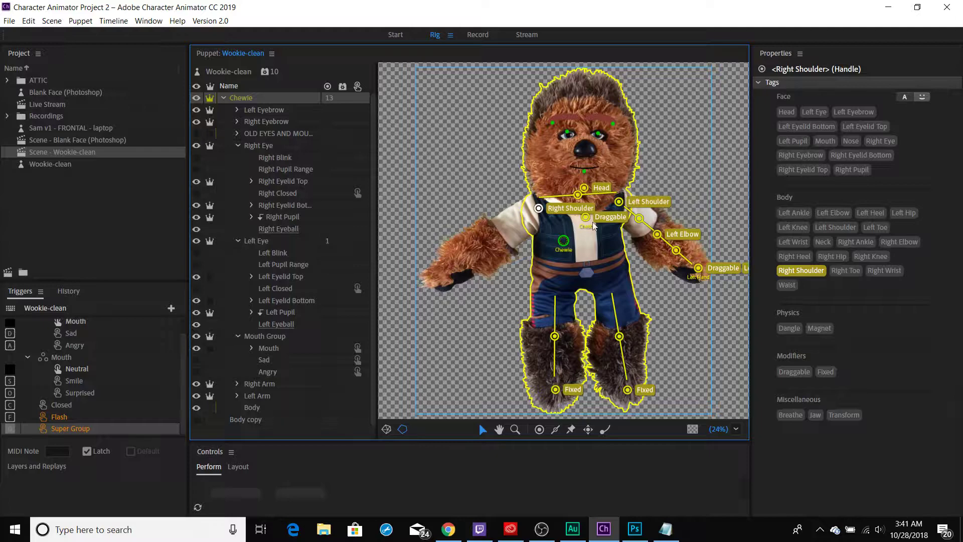
{"action": "key", "text": "Delete"}
Delete the Left Shoulder, Left Elbow and Left Hand handles and the sticks between them from the Chewie layer
{"action": "left_click", "coordinate": [619, 202]}
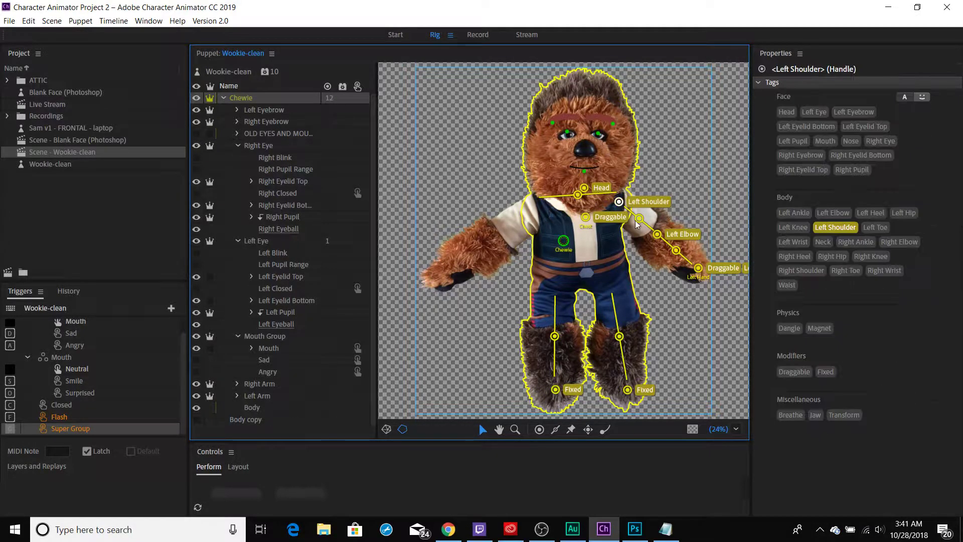
{"action": "key", "text": "Delete"}
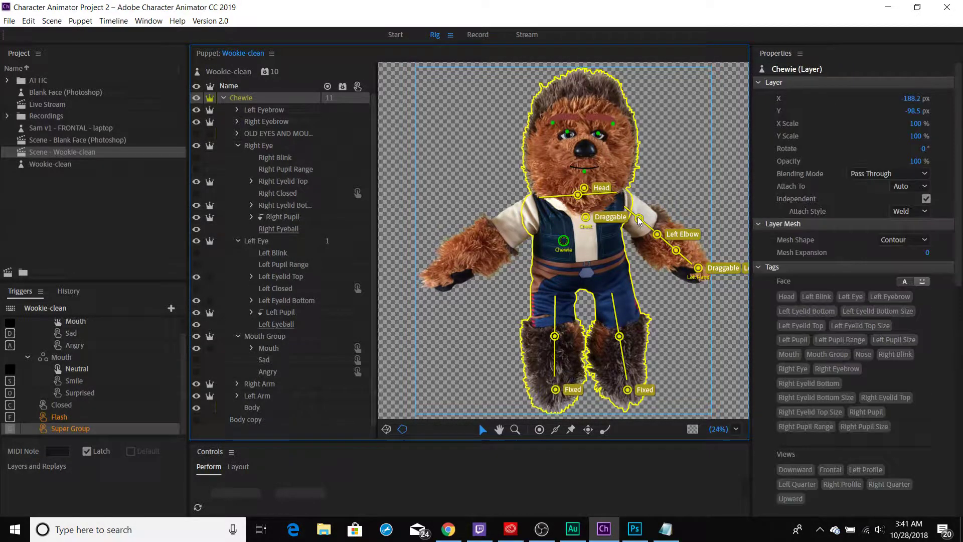
{"action": "left_click", "coordinate": [639, 218]}
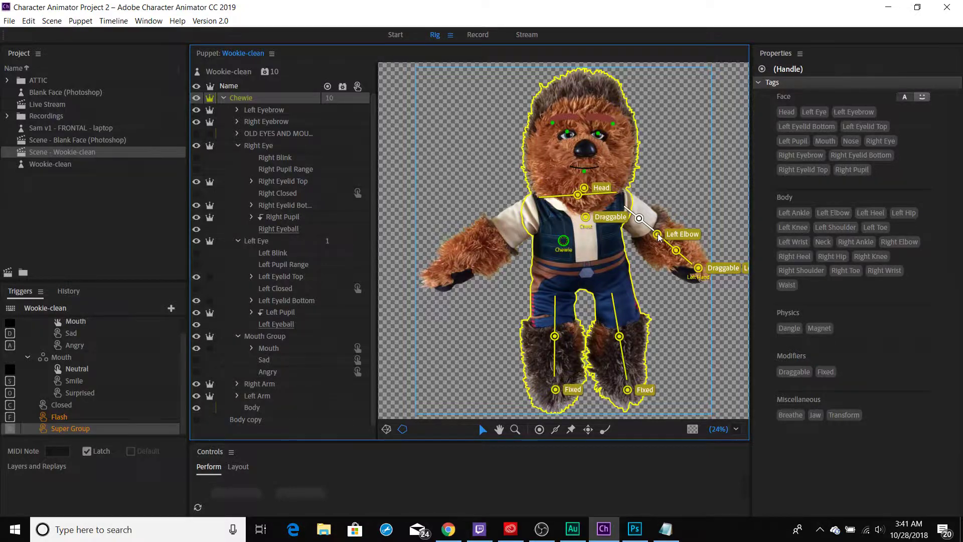
{"action": "key", "text": "Delete"}
{"action": "left_click", "coordinate": [657, 234]}
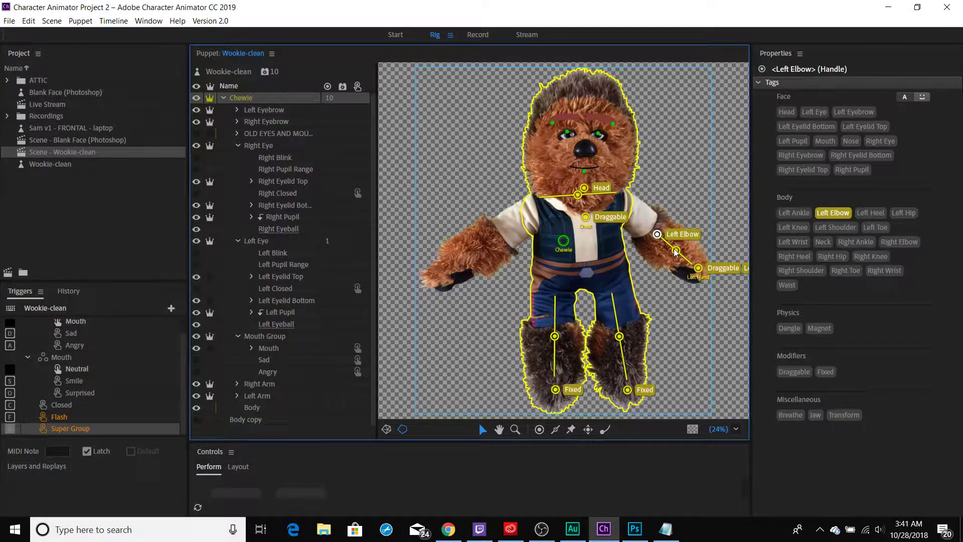
{"action": "key", "text": "Delete"}
{"action": "left_click", "coordinate": [676, 250]}
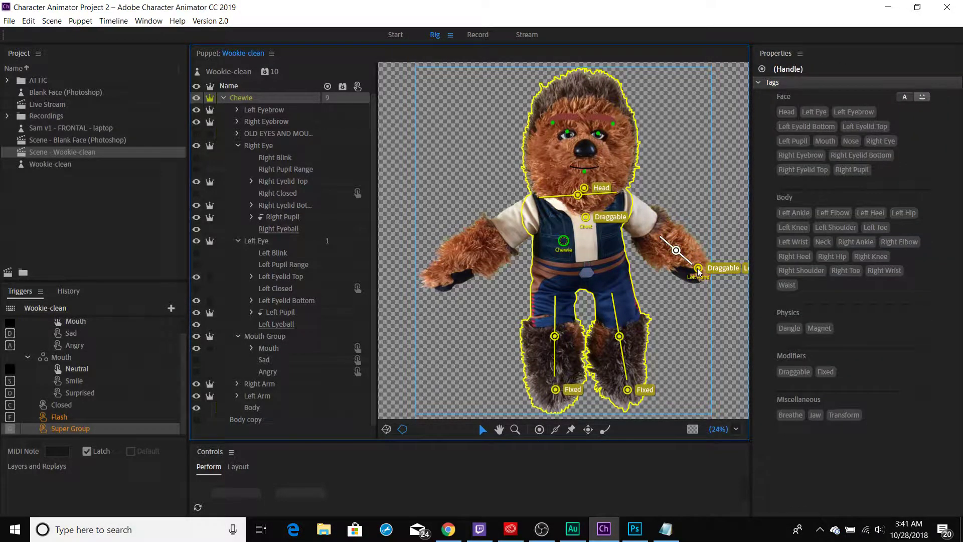
{"action": "key", "text": "Delete"}
{"action": "left_click", "coordinate": [698, 269]}
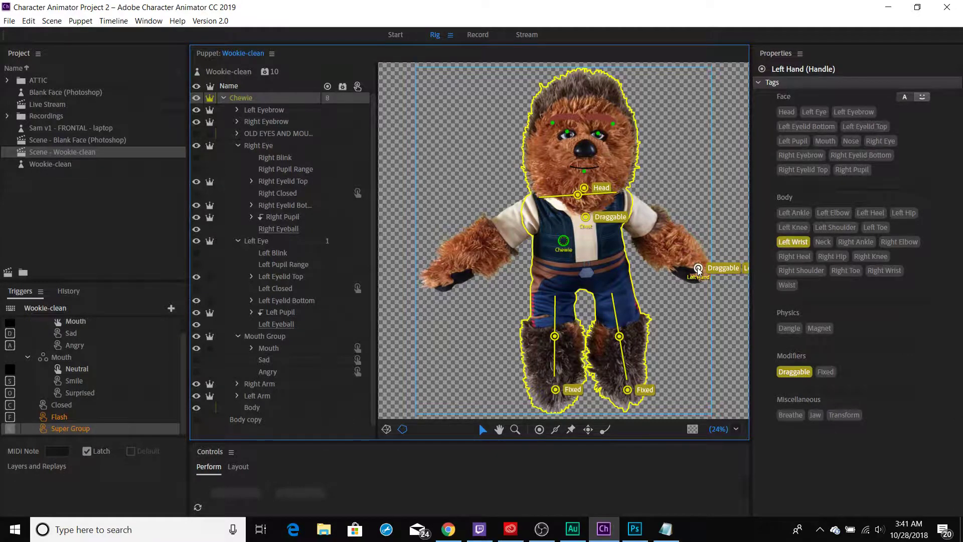
{"action": "key", "text": "Delete"}
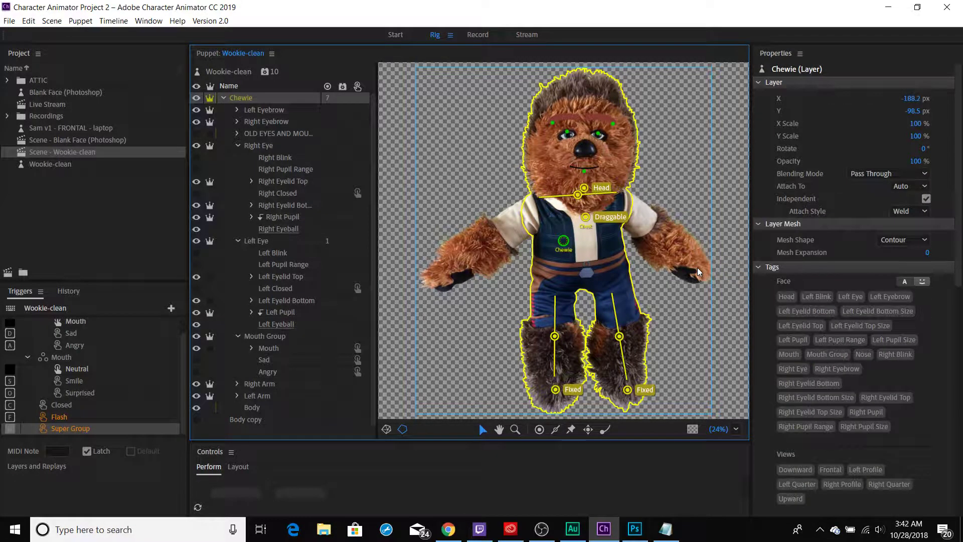
Move the Right Arm and Left Arm layers' origin handles to their shoulder joints so each arm attaches to the body there
{"action": "left_click", "coordinate": [257, 383]}
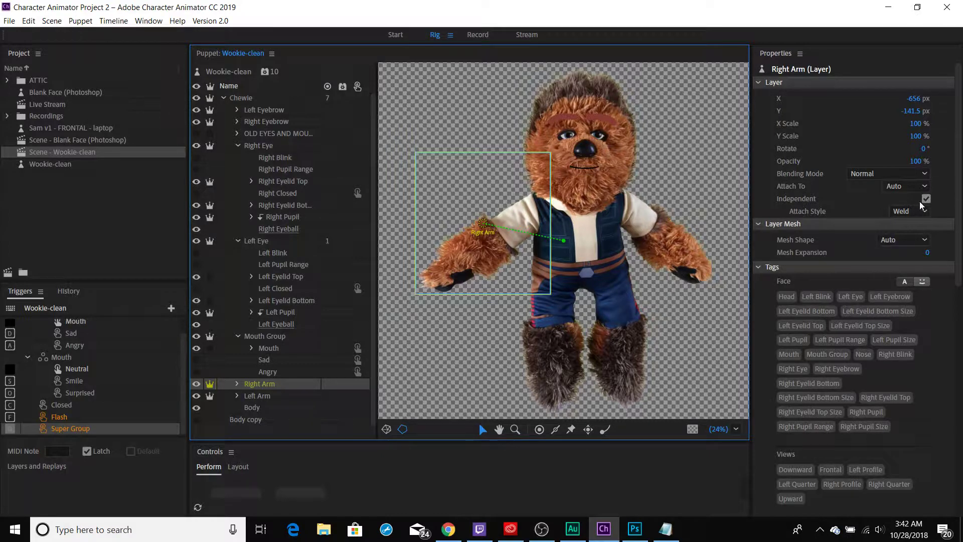
{"action": "left_click_drag", "start_coordinate": [484, 224], "coordinate": [537, 212]}
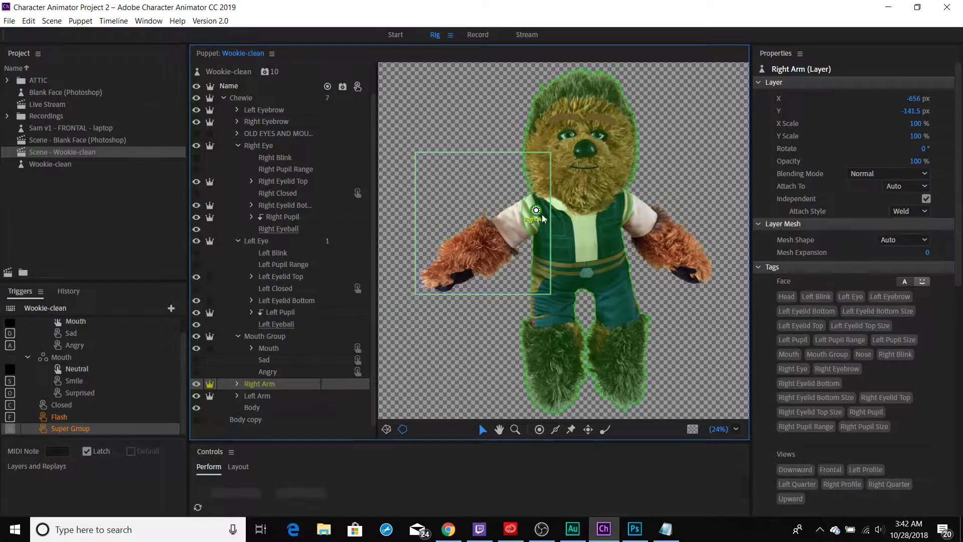
{"action": "left_click", "coordinate": [536, 210]}
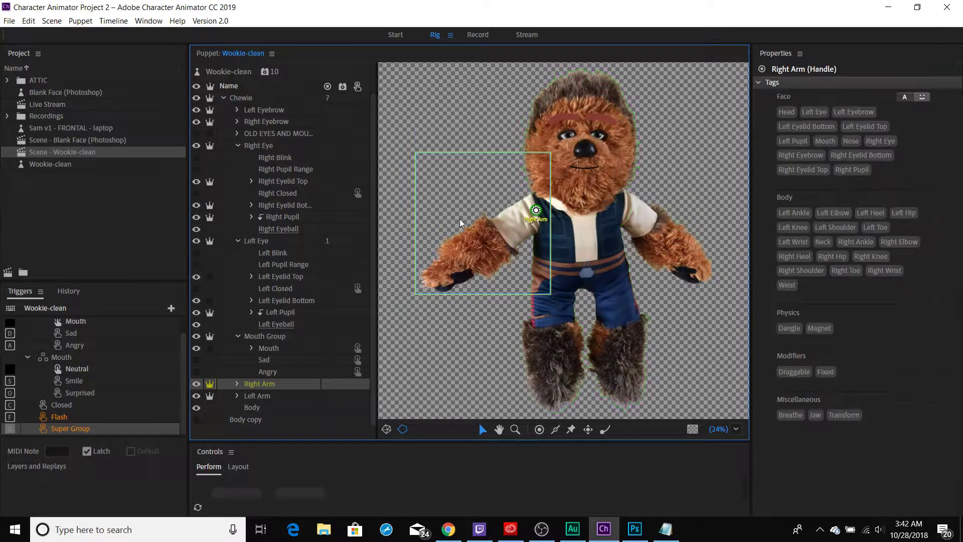
{"action": "left_click", "coordinate": [261, 396]}
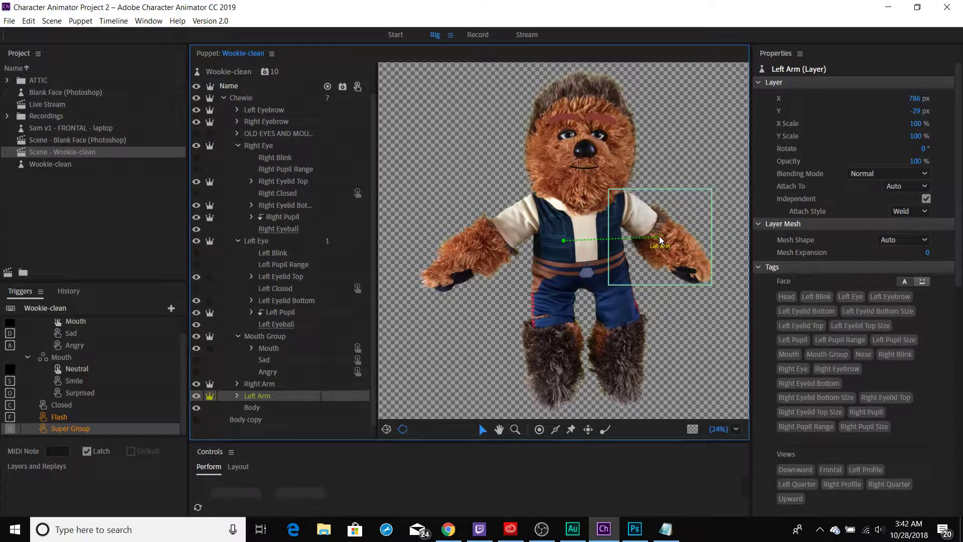
{"action": "left_click_drag", "start_coordinate": [648, 222], "coordinate": [621, 205]}
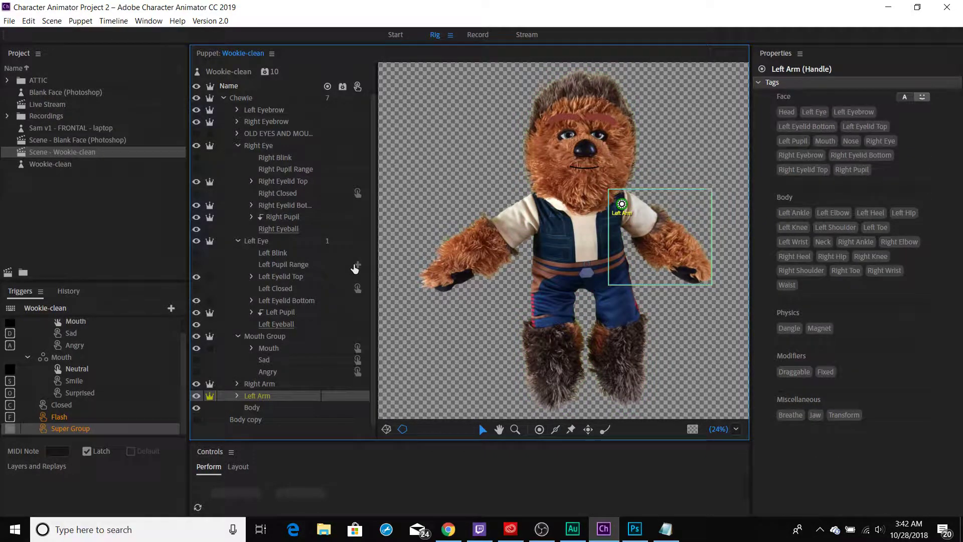
Open the scene for recording, enlarge its preview and test pulling the puppet's right hand
{"action": "left_click", "coordinate": [477, 34]}
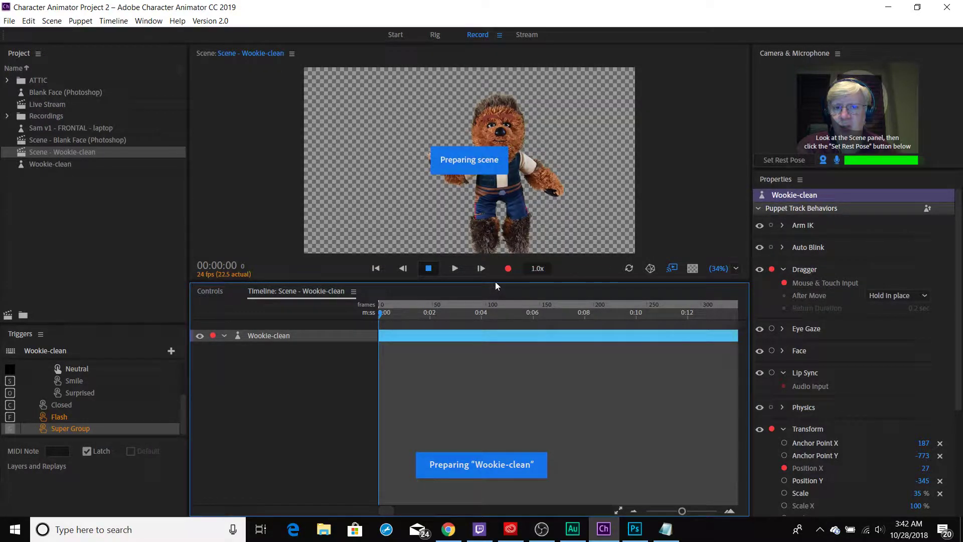
{"action": "left_click_drag", "start_coordinate": [495, 281], "coordinate": [499, 349]}
{"action": "left_click", "coordinate": [420, 237]}
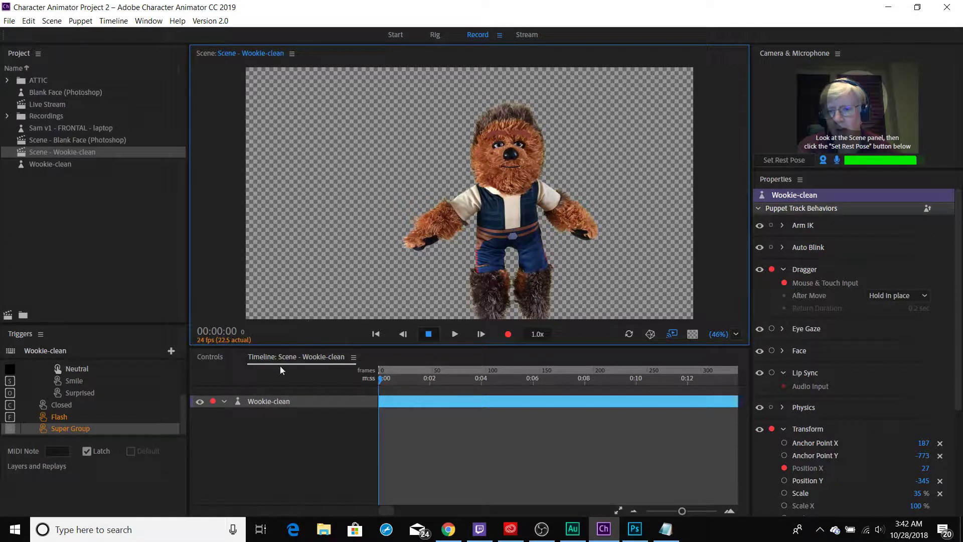
Return to rigging and add a Draggable handle to the hand of the Left Arm layer
{"action": "left_click", "coordinate": [435, 40]}
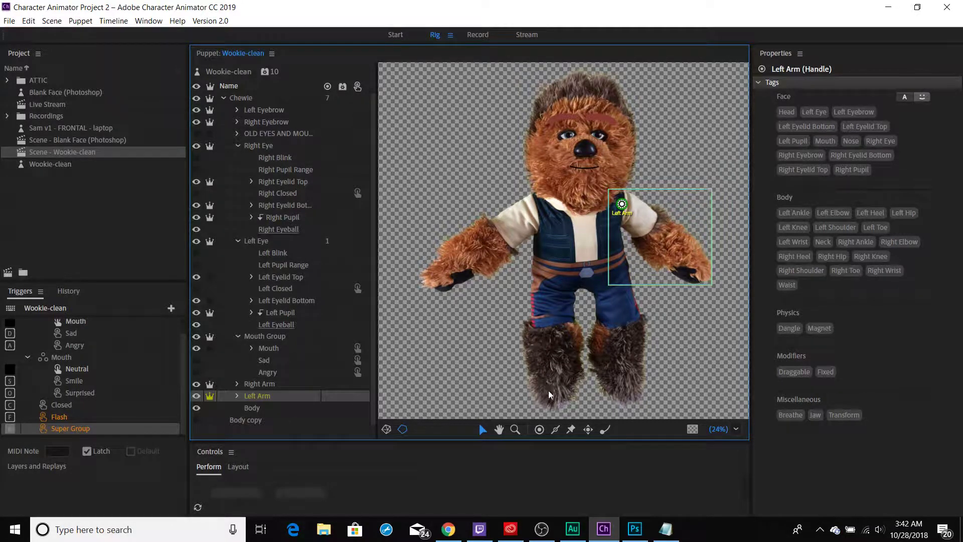
{"action": "left_click", "coordinate": [587, 429]}
{"action": "left_click", "coordinate": [698, 268]}
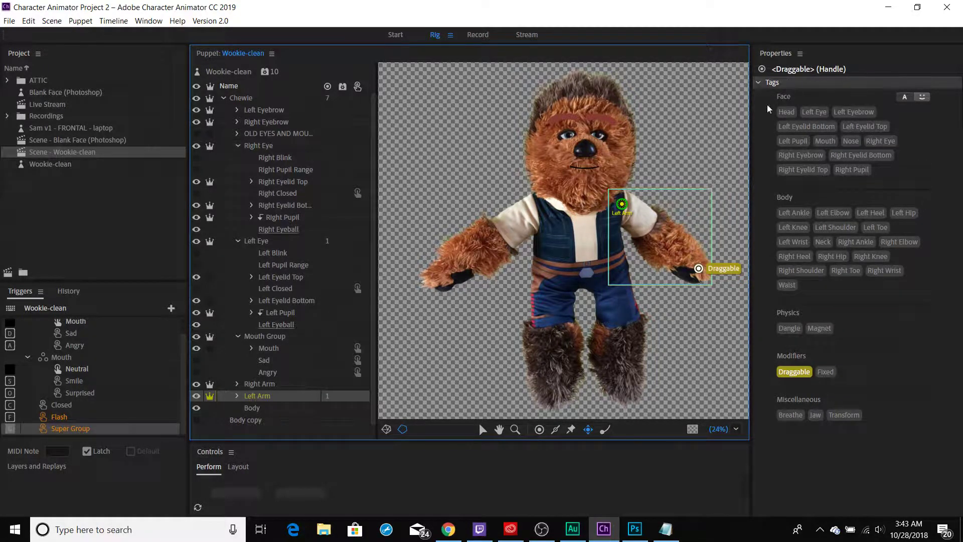
{"action": "left_click", "coordinate": [287, 395]}
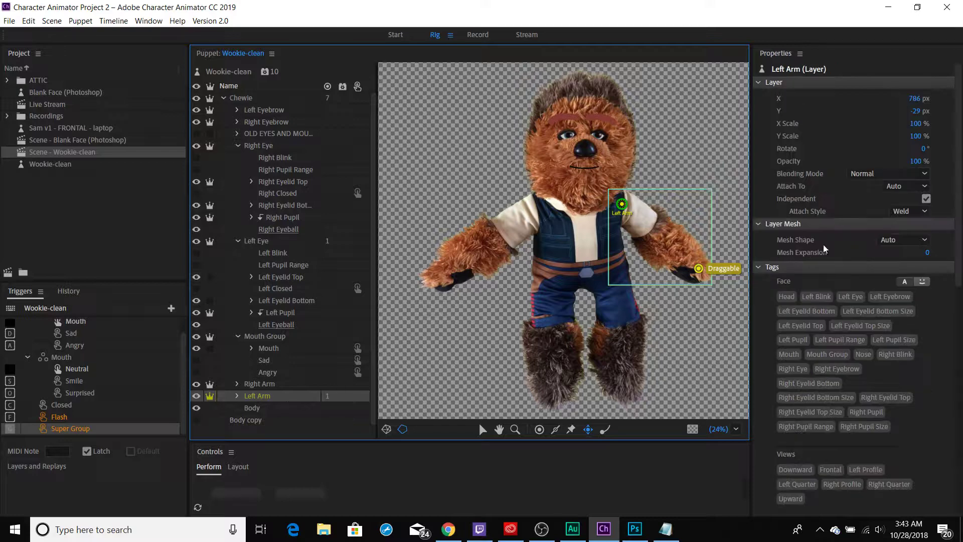
{"action": "left_click", "coordinate": [900, 239]}
{"action": "left_click", "coordinate": [909, 282]}
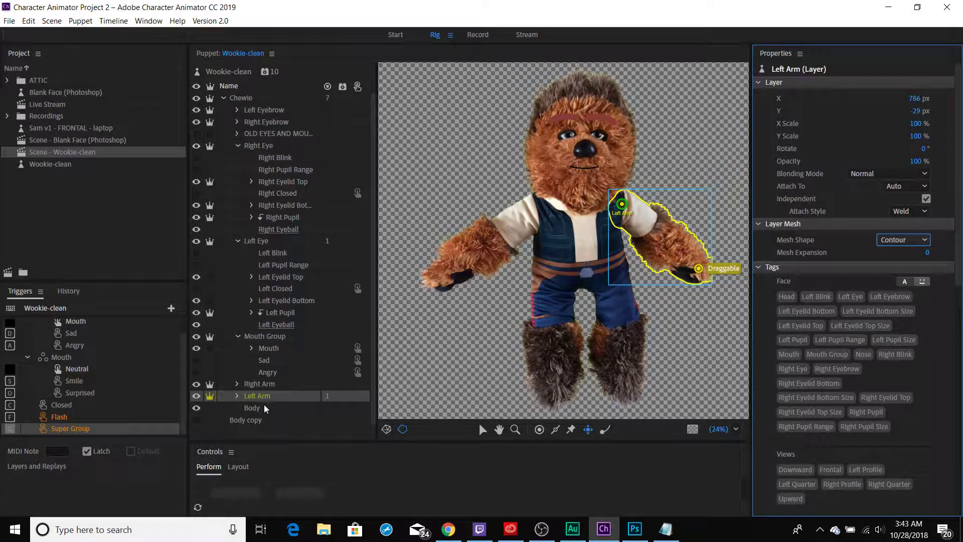
{"action": "left_click", "coordinate": [267, 384]}
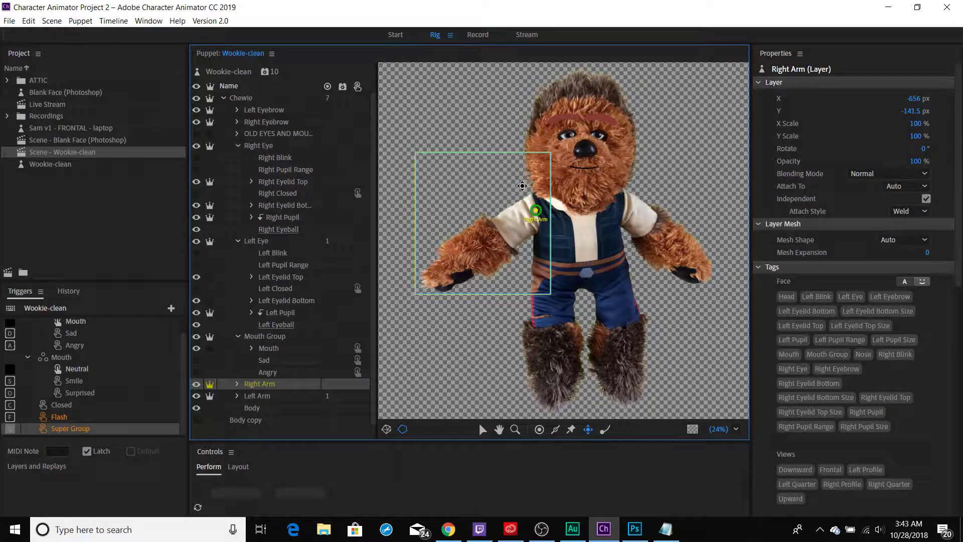
{"action": "key", "text": "ctrl+z"}
Set the Left Arm layer's mesh shape to Contour
{"action": "left_click", "coordinate": [257, 396]}
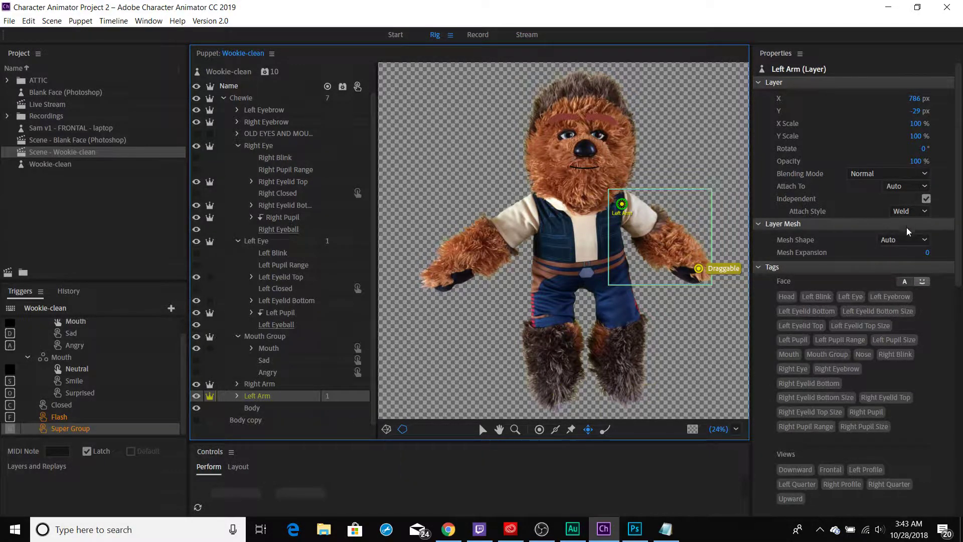
{"action": "left_click", "coordinate": [908, 240]}
{"action": "left_click", "coordinate": [910, 282]}
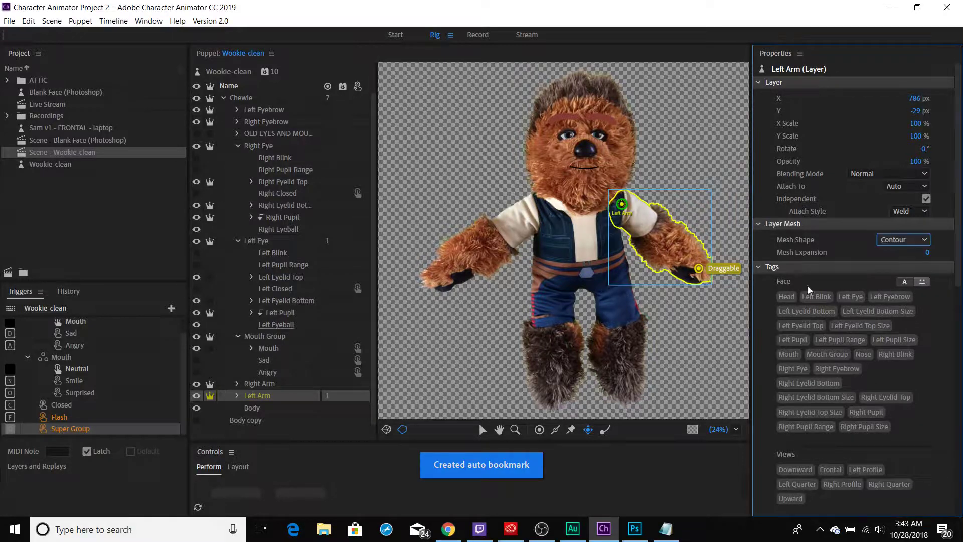
Switch to Photoshop, lasso and clear the stray pixels above the arm on the +Right Arm layer, and save Wookie-clean.psd
{"action": "left_click", "coordinate": [281, 383]}
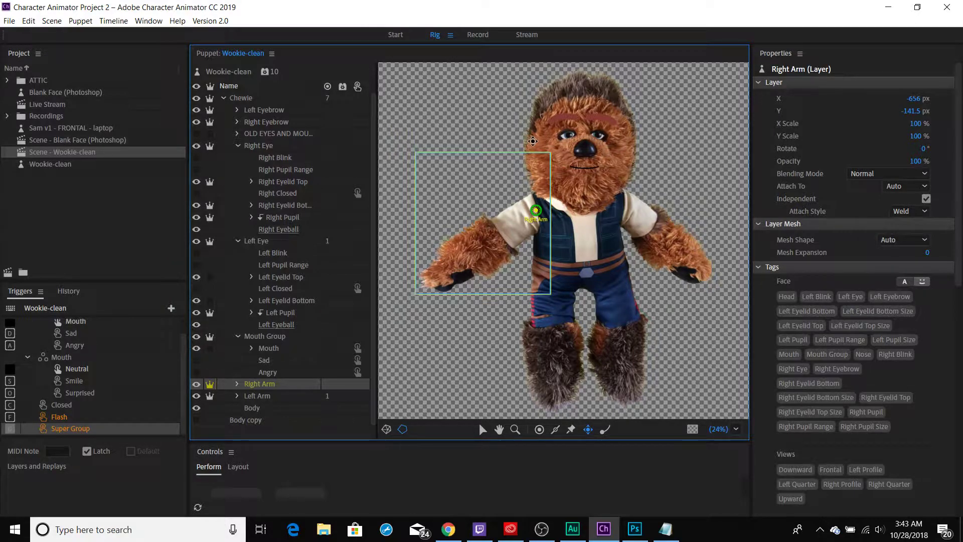
{"action": "key", "text": "ctrl+e"}
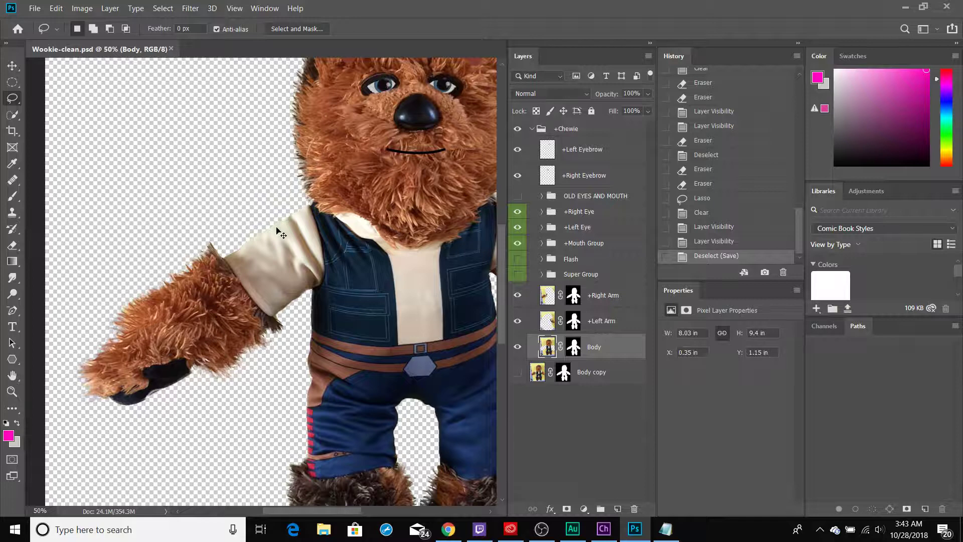
{"action": "key", "text": "ctrl+minus"}
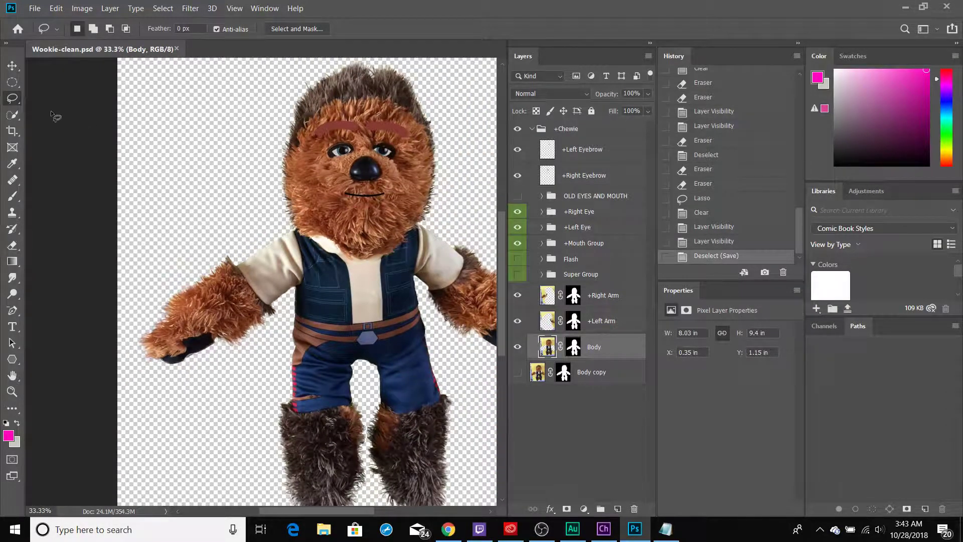
{"action": "mouse_move", "coordinate": [305, 125]}
{"action": "left_mouse_down"}
{"action": "mouse_move", "coordinate": [151, 123]}
{"action": "mouse_move", "coordinate": [109, 141]}
{"action": "mouse_move", "coordinate": [103, 232]}
{"action": "left_mouse_up"}
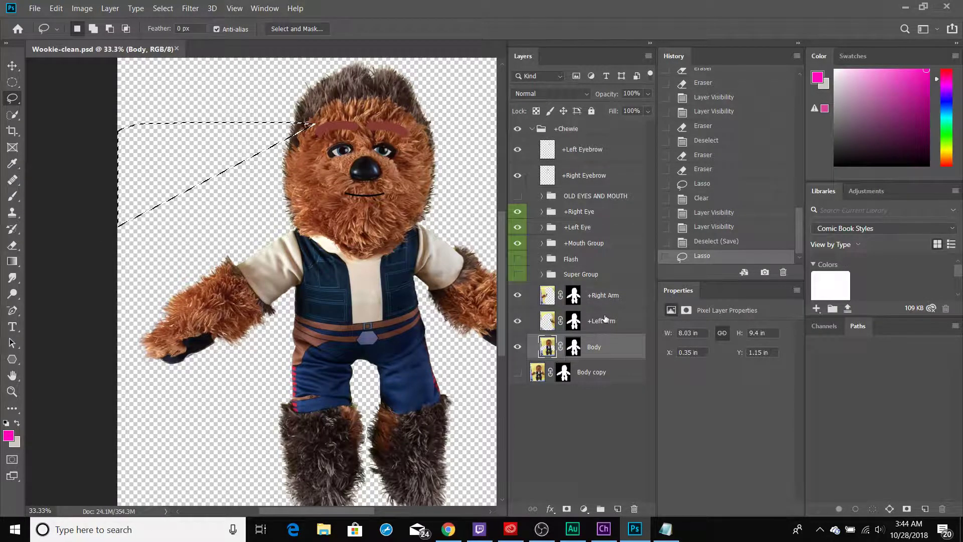
{"action": "left_click", "coordinate": [604, 300]}
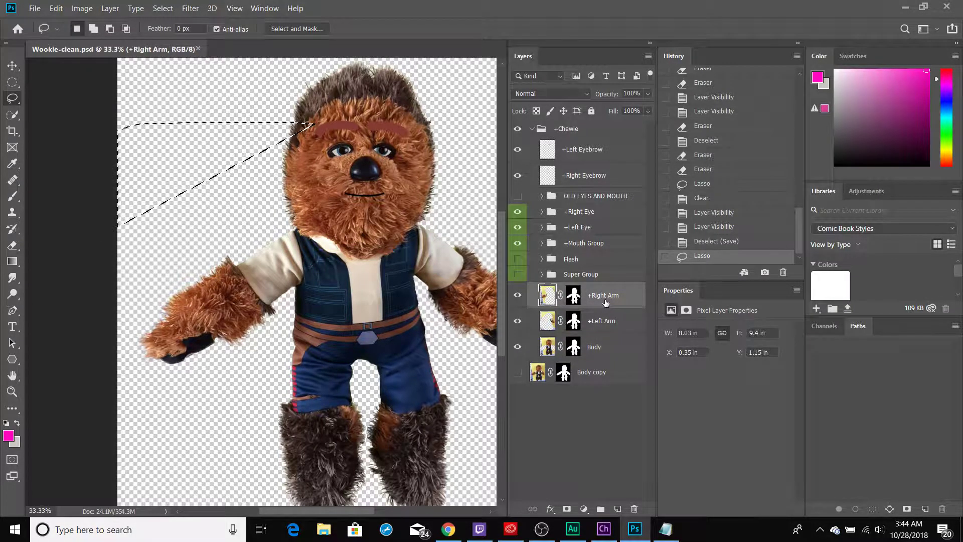
{"action": "mouse_move", "coordinate": [260, 95]}
{"action": "left_mouse_down"}
{"action": "mouse_move", "coordinate": [193, 99]}
{"action": "mouse_move", "coordinate": [134, 125]}
{"action": "mouse_move", "coordinate": [88, 194]}
{"action": "mouse_move", "coordinate": [94, 230]}
{"action": "mouse_move", "coordinate": [119, 245]}
{"action": "mouse_move", "coordinate": [191, 248]}
{"action": "mouse_move", "coordinate": [323, 205]}
{"action": "mouse_move", "coordinate": [363, 159]}
{"action": "mouse_move", "coordinate": [334, 122]}
{"action": "mouse_move", "coordinate": [251, 95]}
{"action": "left_mouse_up"}
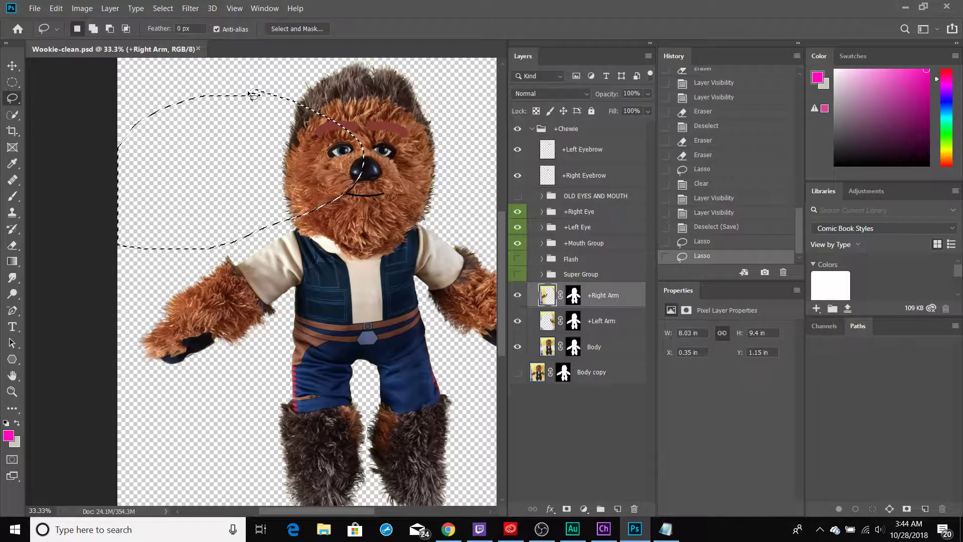
{"action": "key", "text": "Delete"}
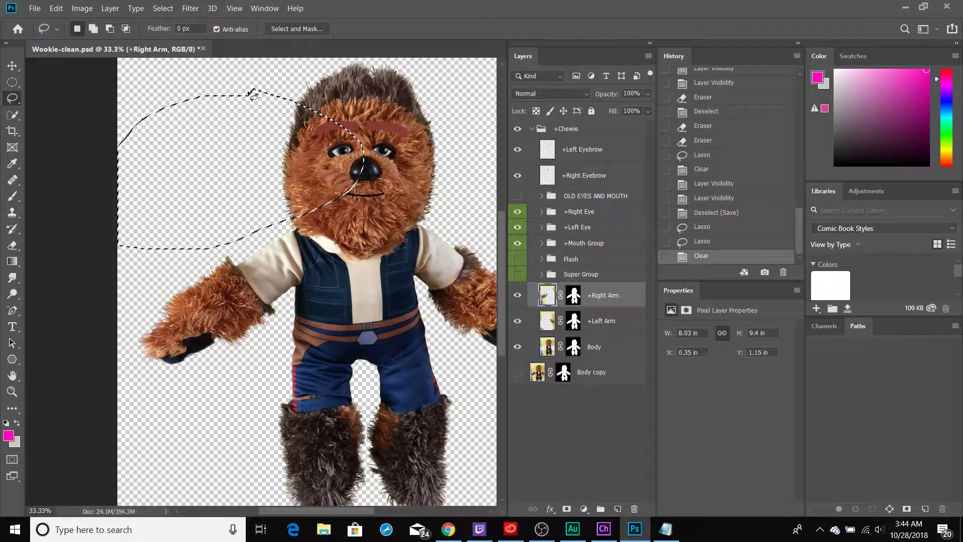
{"action": "key", "text": "ctrl+s"}
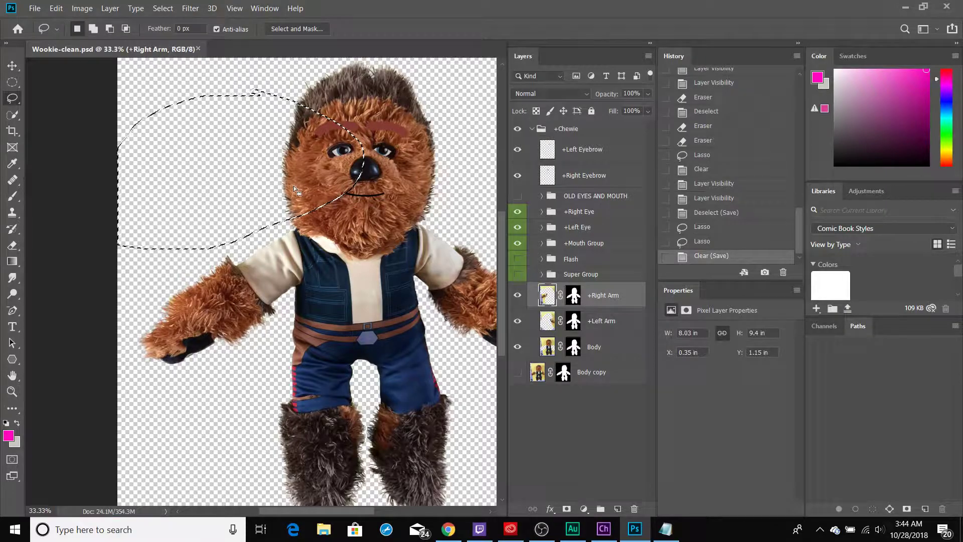
Switch to Character Animator and set the Right Arm layer's mesh shape to Contour
{"action": "key", "text": "alt+Tab"}
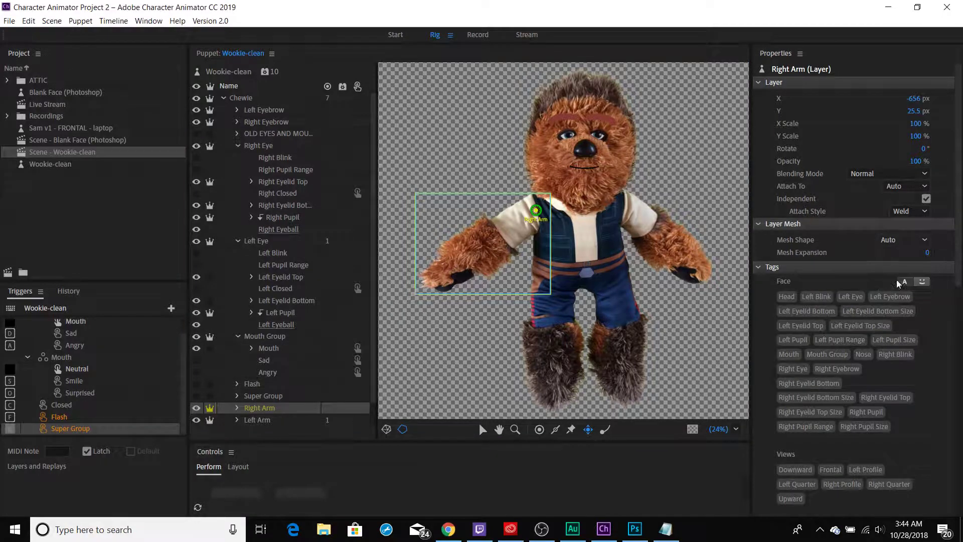
{"action": "left_click", "coordinate": [515, 331]}
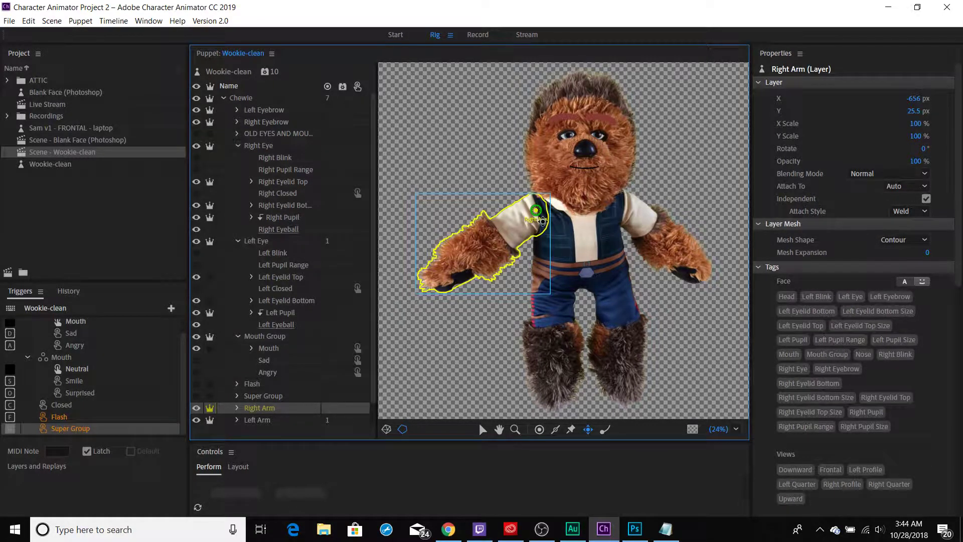
Test the right and left arm movement by pulling the hands in the recording scene, and return to rigging
{"action": "left_click", "coordinate": [476, 35]}
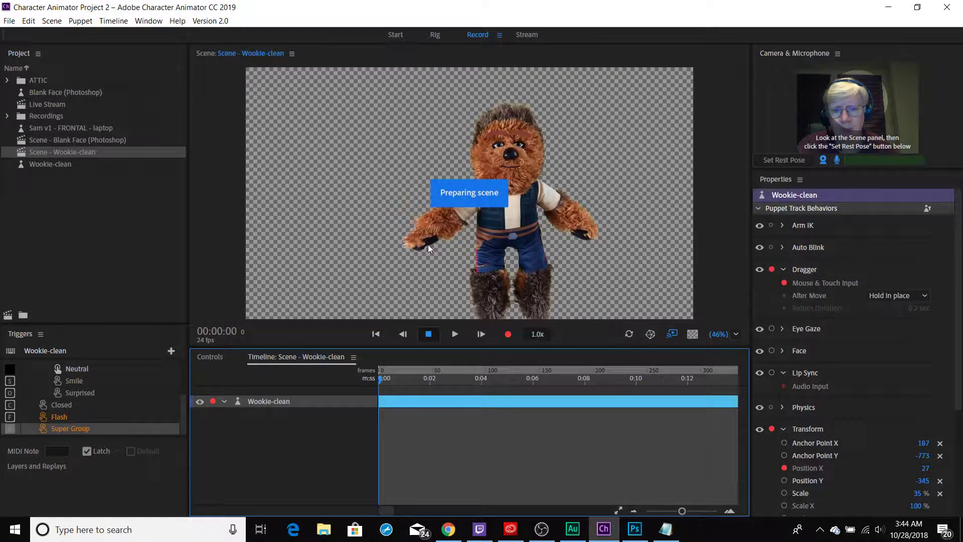
{"action": "left_click", "coordinate": [416, 240]}
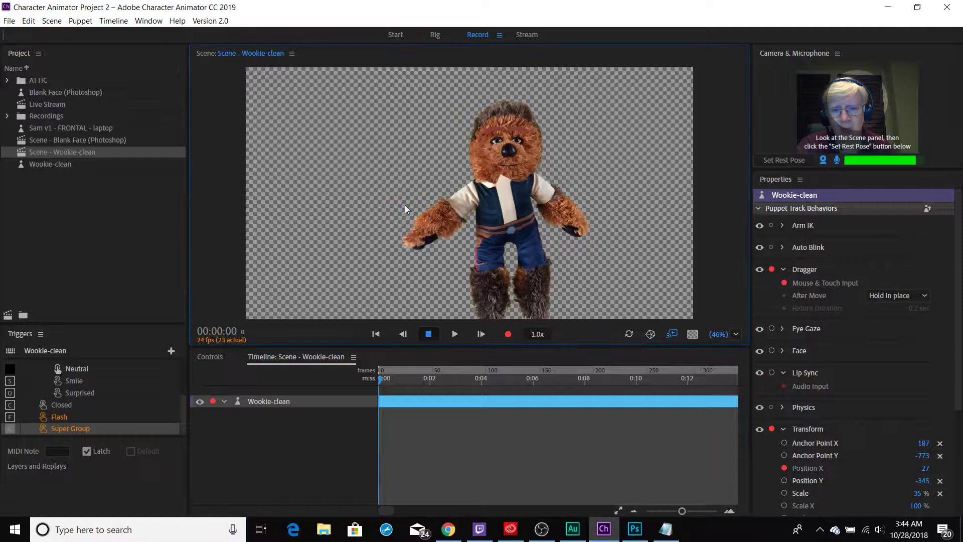
{"action": "left_click_drag", "start_coordinate": [571, 233], "coordinate": [605, 220]}
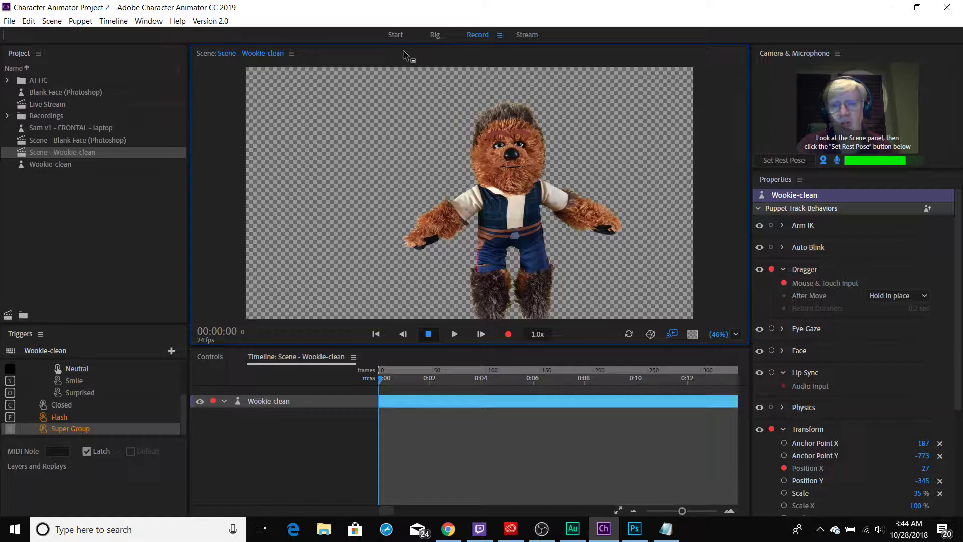
{"action": "left_click", "coordinate": [437, 35]}
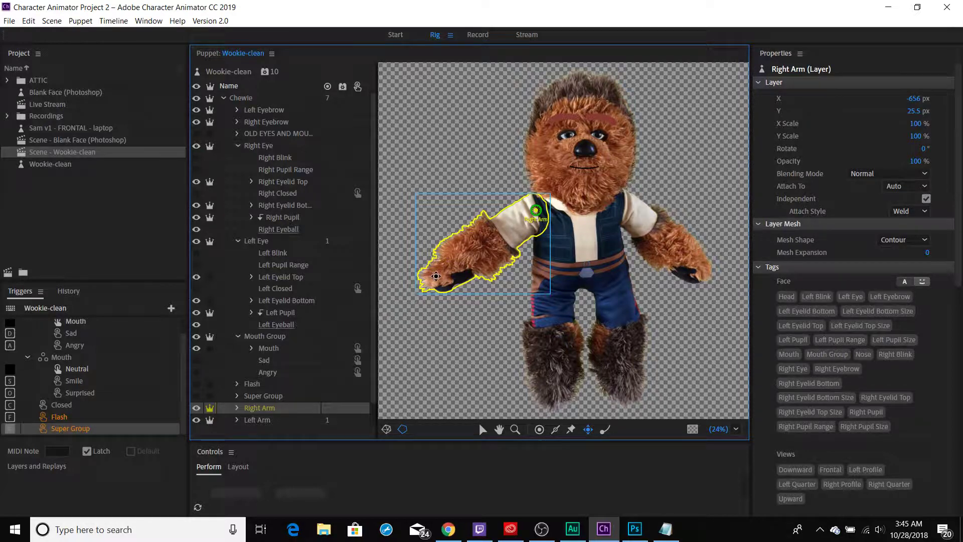
Add a Draggable handle to the right hand, test it by pulling the hand in the recording scene, and return to rigging
{"action": "left_click", "coordinate": [436, 276]}
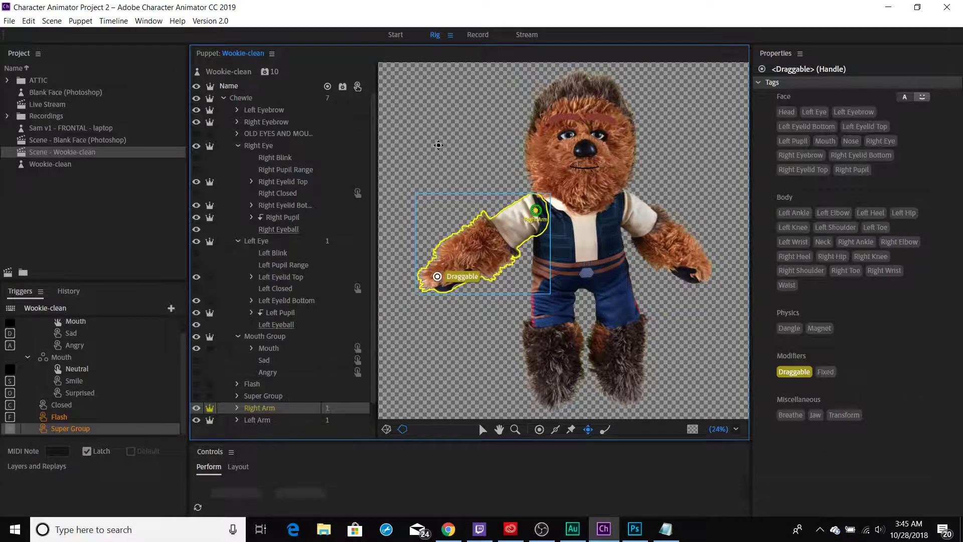
{"action": "left_click", "coordinate": [480, 37]}
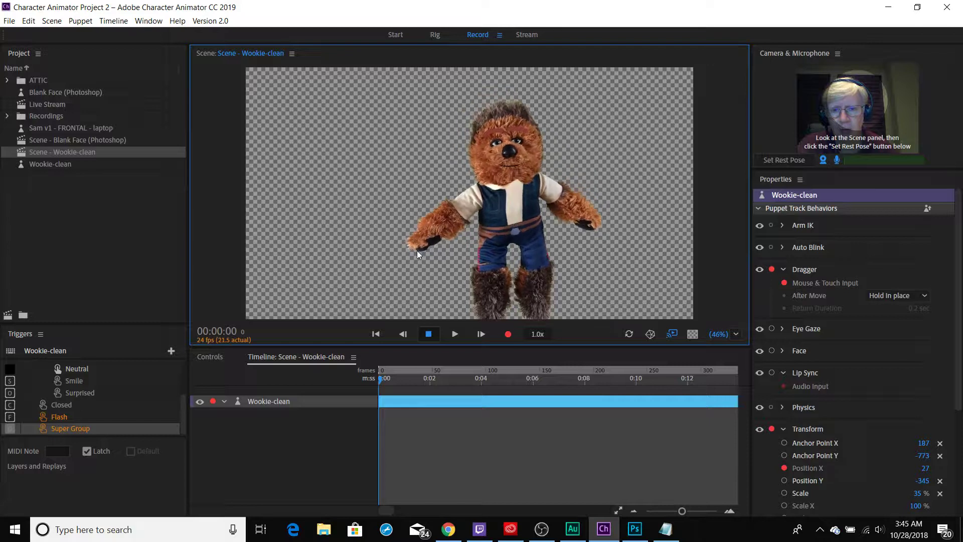
{"action": "left_click_drag", "start_coordinate": [417, 251], "coordinate": [414, 215]}
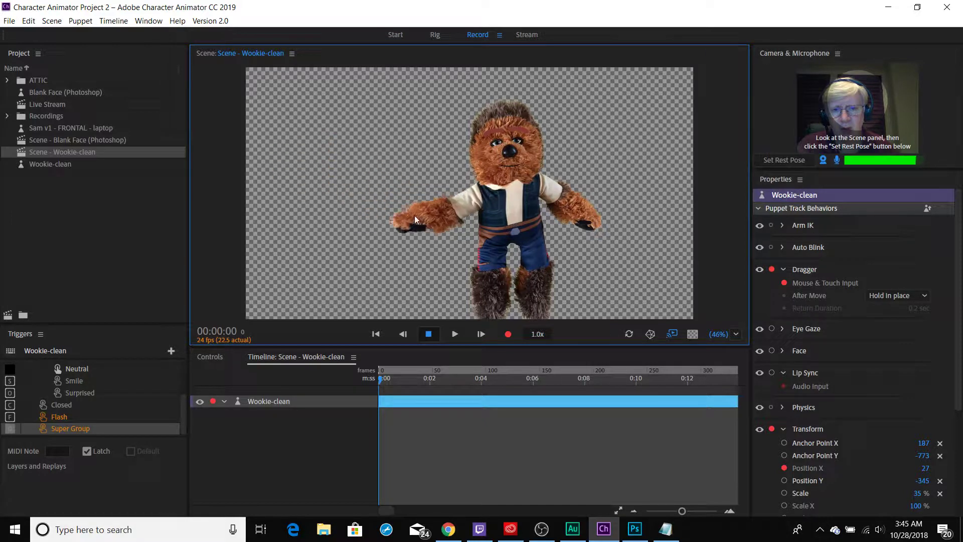
{"action": "left_click", "coordinate": [435, 34]}
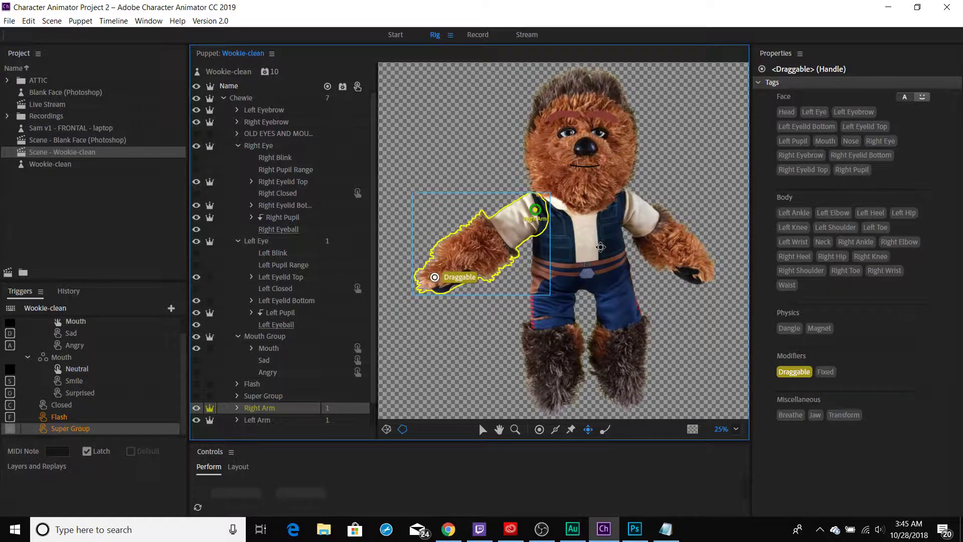
Add a handle at the right arm's elbow and tag the arm's origin handle as Right Shoulder
{"action": "scroll", "coordinate": [600, 247], "scroll_direction": "up", "scroll_amount": 5}
{"action": "scroll", "coordinate": [601, 247], "scroll_direction": "down", "scroll_amount": 3}
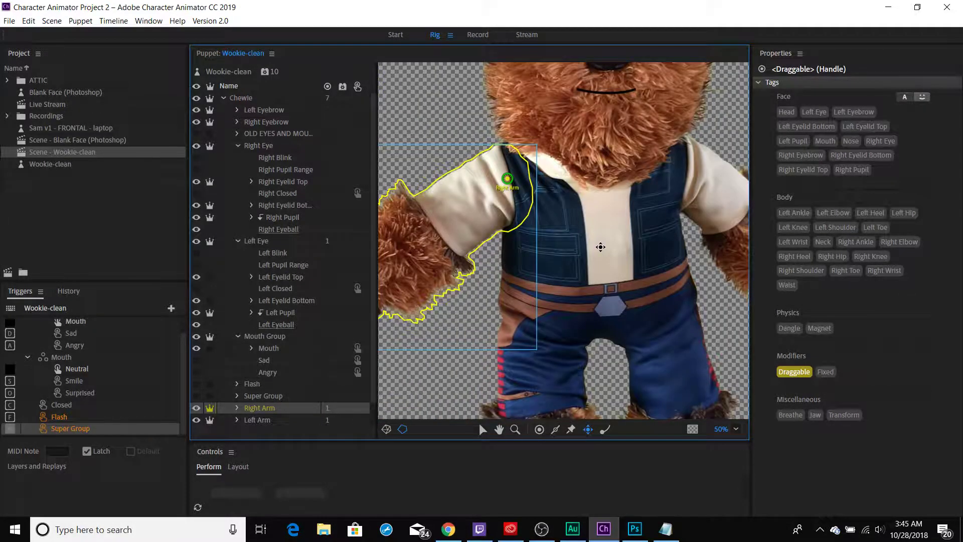
{"action": "left_click_drag", "start_coordinate": [479, 261], "coordinate": [616, 247]}
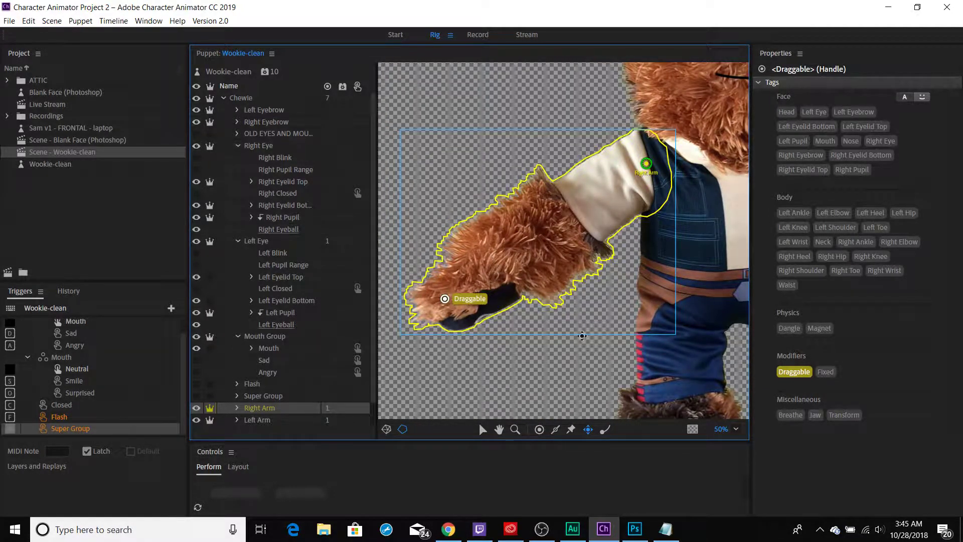
{"action": "left_click", "coordinate": [539, 430]}
{"action": "left_click", "coordinate": [561, 220]}
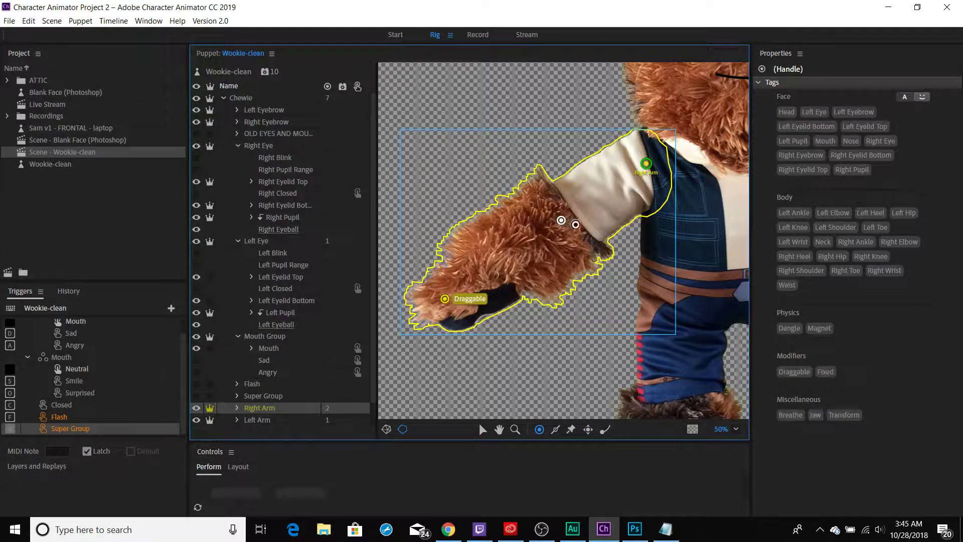
{"action": "left_click", "coordinate": [648, 165]}
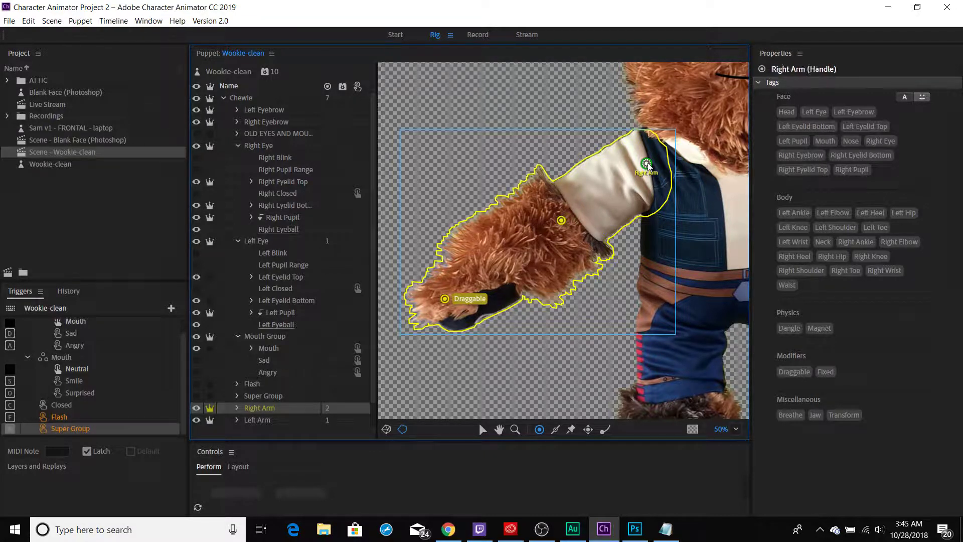
{"action": "left_click", "coordinate": [802, 271]}
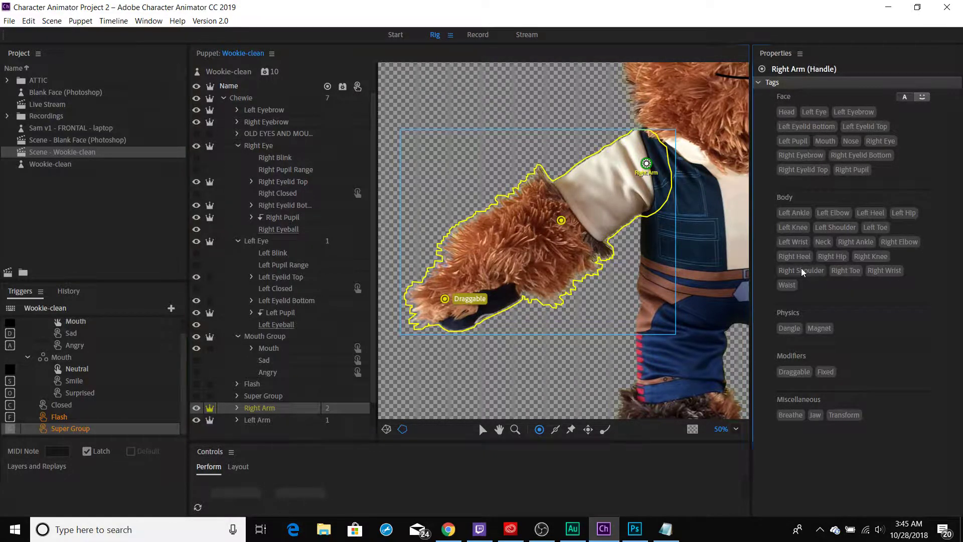
{"action": "left_click", "coordinate": [803, 271]}
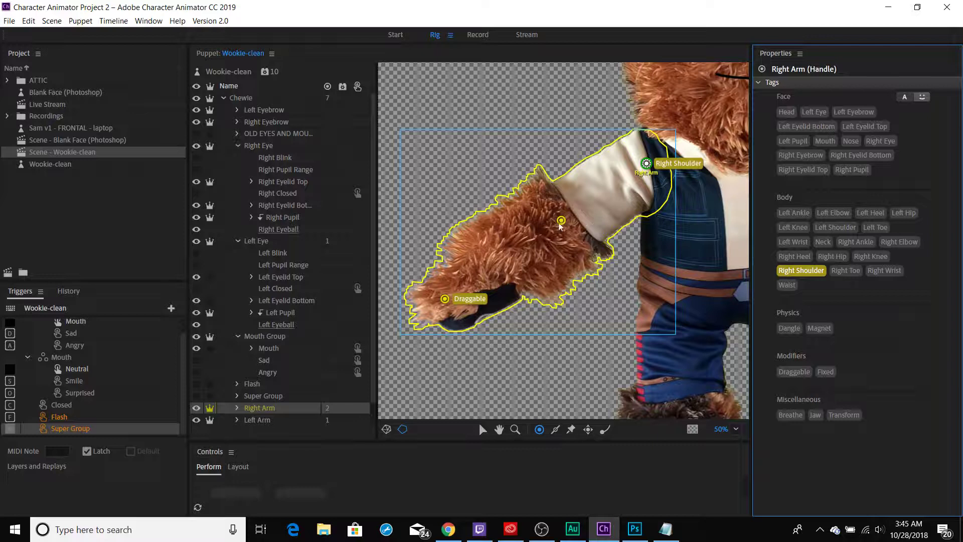
Tag the new elbow handle as Right Elbow and the draggable hand handle as Right Wrist
{"action": "left_click", "coordinate": [726, 252]}
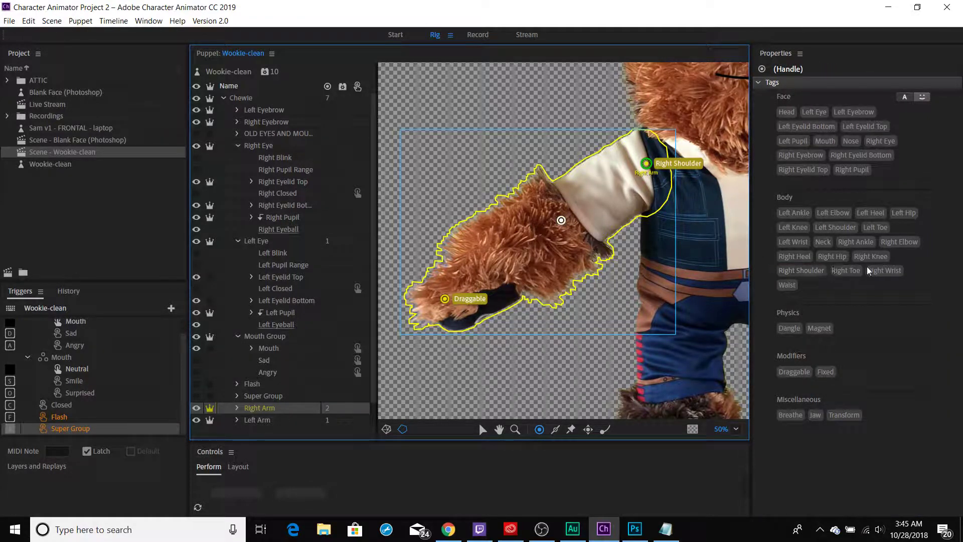
{"action": "left_click", "coordinate": [893, 242]}
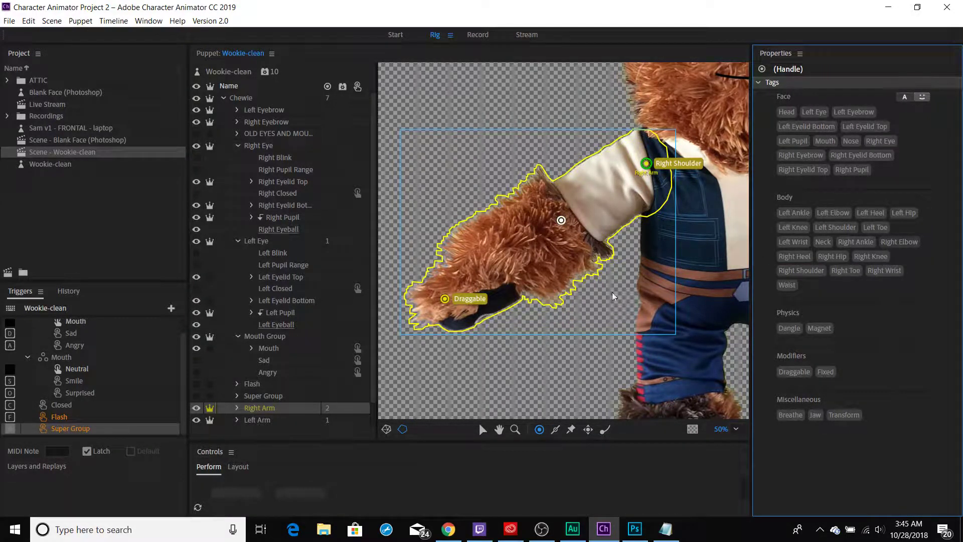
{"action": "left_click", "coordinate": [445, 299]}
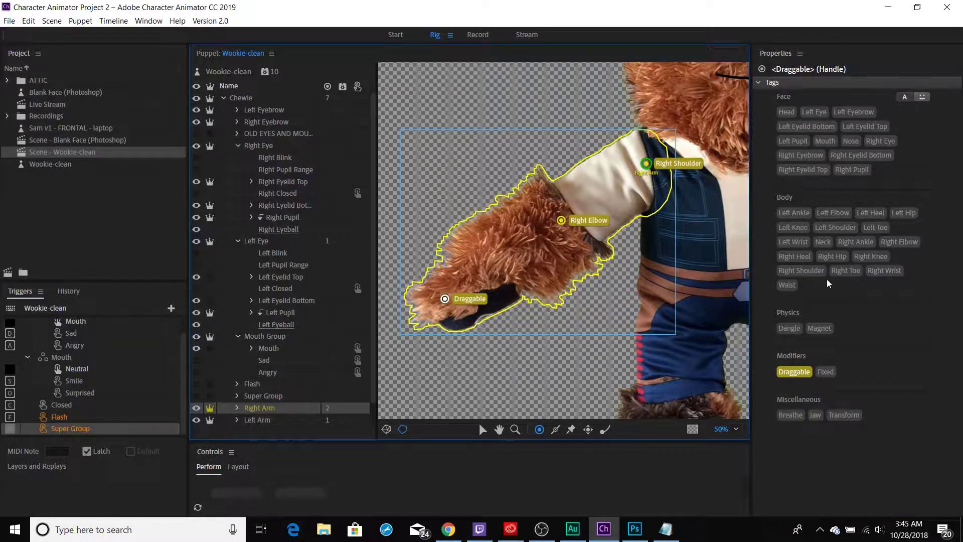
{"action": "left_click", "coordinate": [876, 271]}
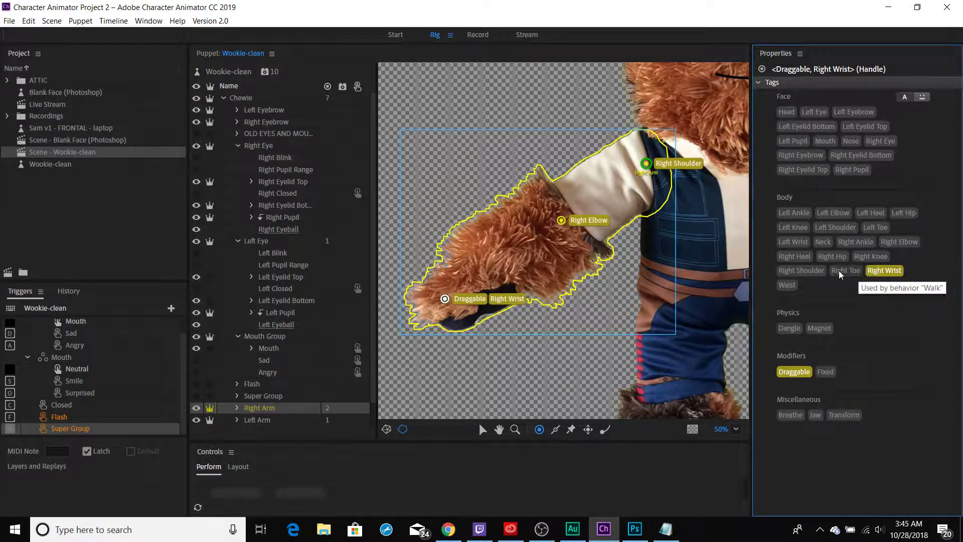
Draw sticks on the right arm between the elbow and shoulder handles and between the wrist and elbow handles
{"action": "left_click", "coordinate": [555, 428]}
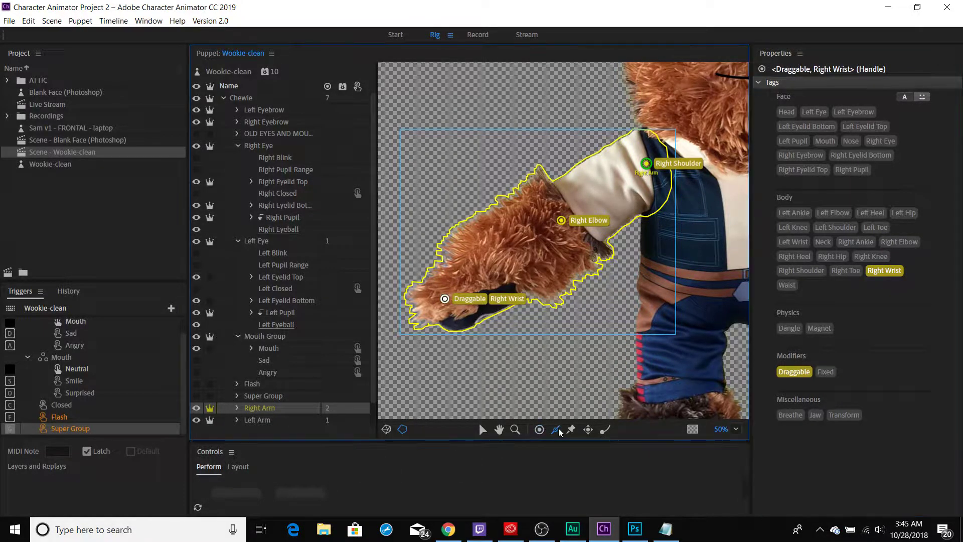
{"action": "left_click_drag", "start_coordinate": [570, 217], "coordinate": [638, 171]}
{"action": "left_click_drag", "start_coordinate": [445, 298], "coordinate": [555, 226]}
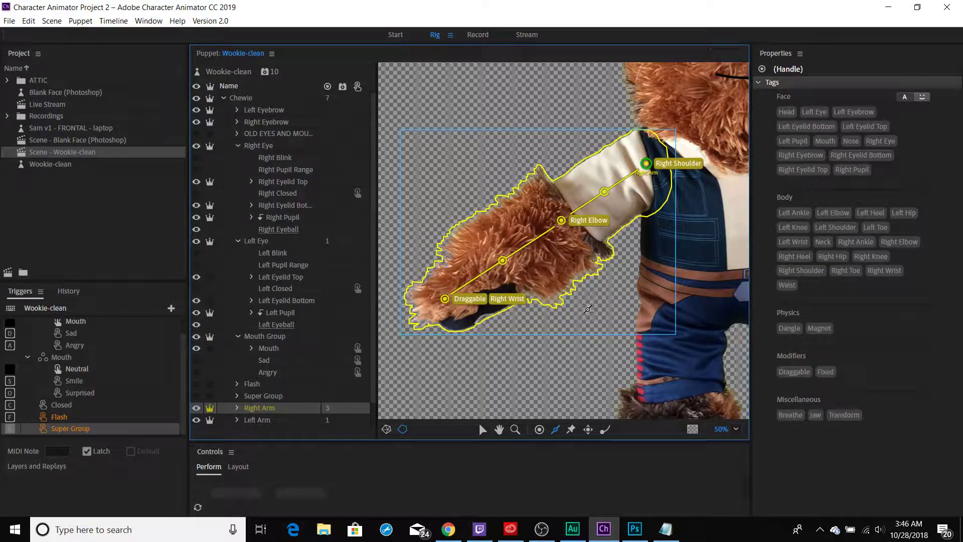
Add a handle at the Left Arm layer's elbow and tag the arm's origin handle as Left Shoulder
{"action": "left_click", "coordinate": [259, 420]}
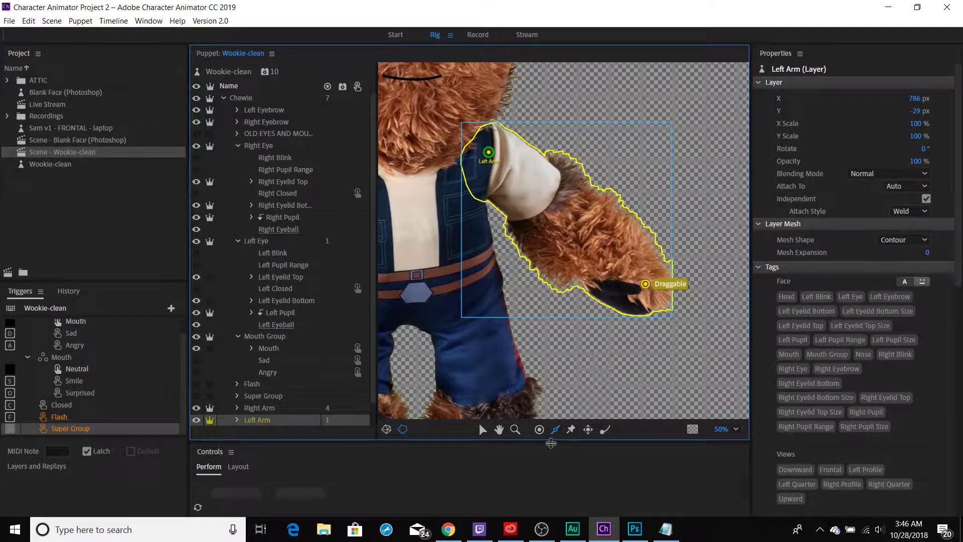
{"action": "key", "text": "h"}
{"action": "left_click", "coordinate": [562, 216]}
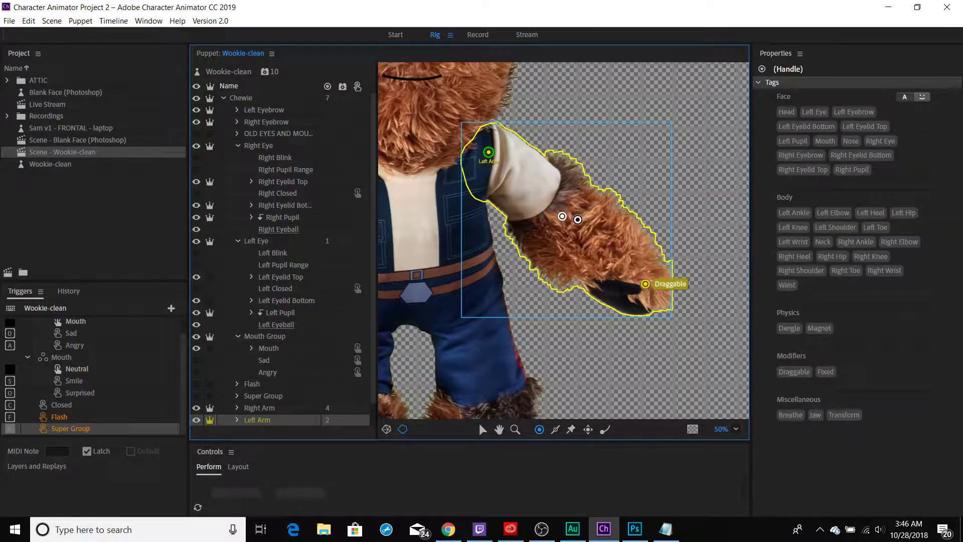
{"action": "left_click", "coordinate": [492, 156]}
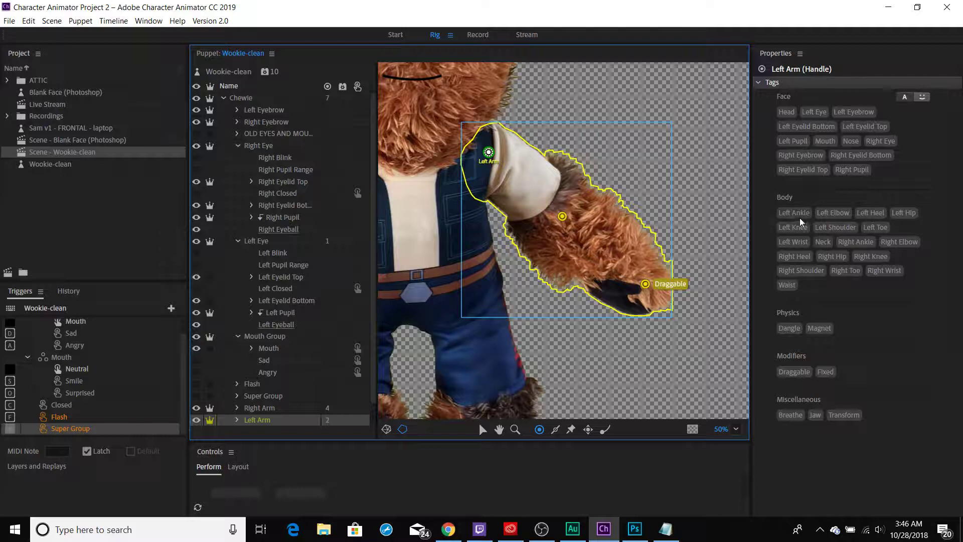
{"action": "left_click", "coordinate": [842, 229]}
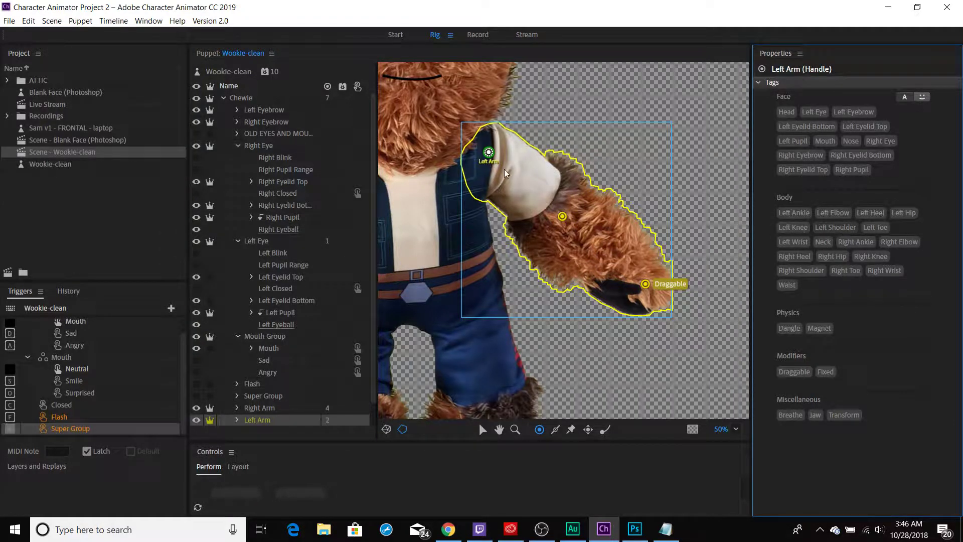
Tag the left arm's elbow handle as Left Elbow and its draggable hand handle as Left Wrist
{"action": "left_click", "coordinate": [562, 217]}
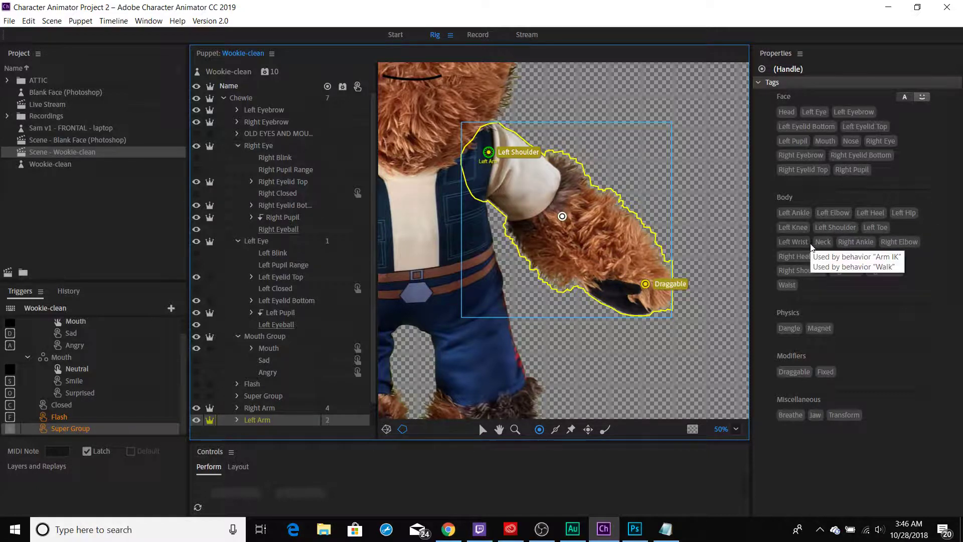
{"action": "left_click", "coordinate": [835, 222]}
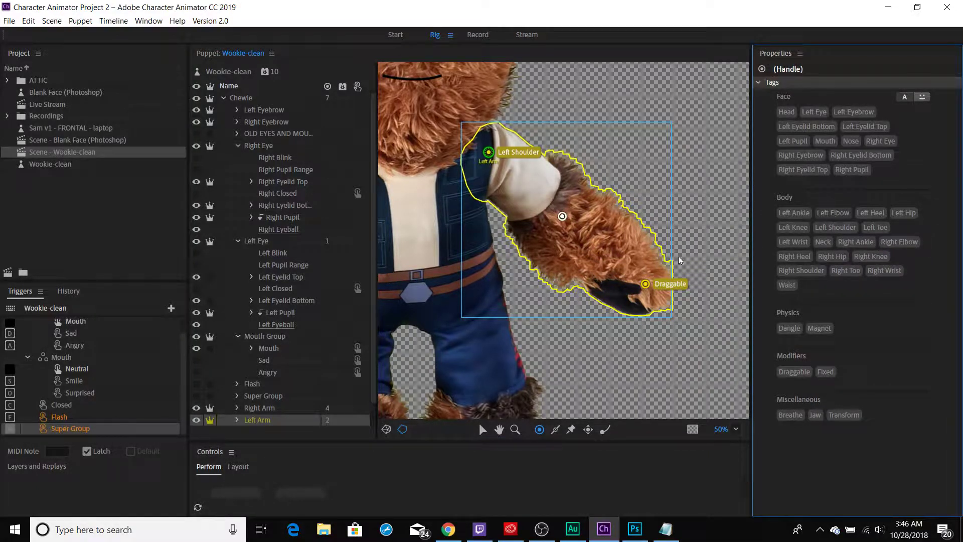
{"action": "left_click", "coordinate": [833, 213]}
{"action": "left_click", "coordinate": [645, 284]}
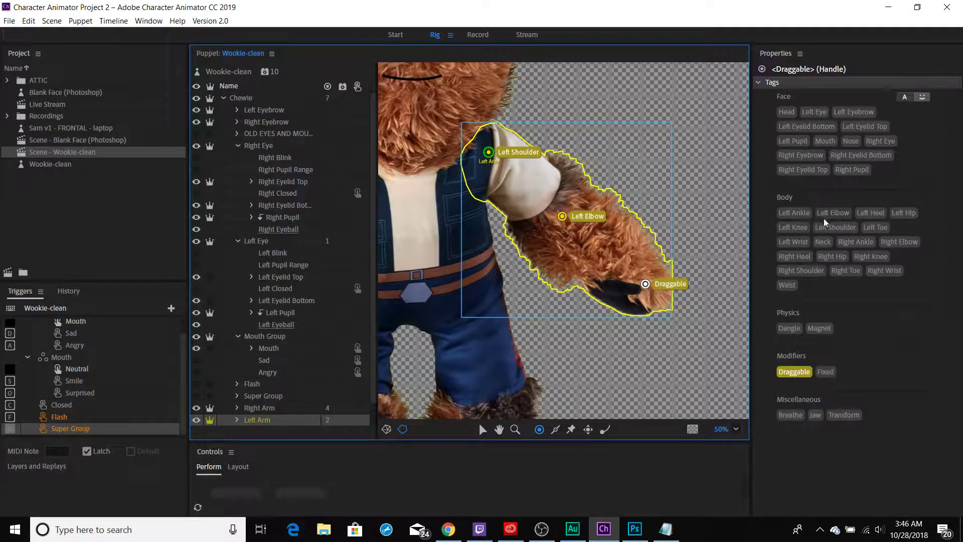
{"action": "left_click", "coordinate": [799, 245]}
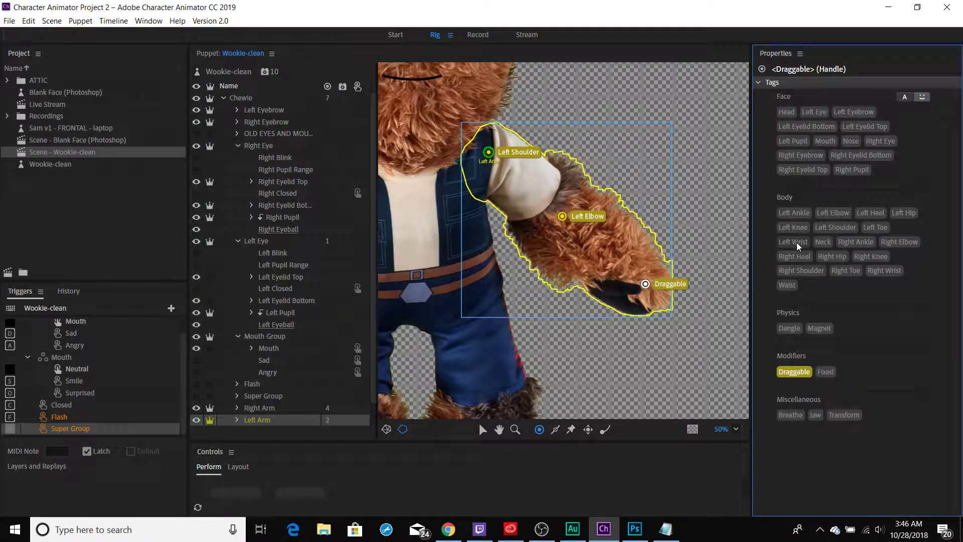
{"action": "left_click", "coordinate": [799, 245]}
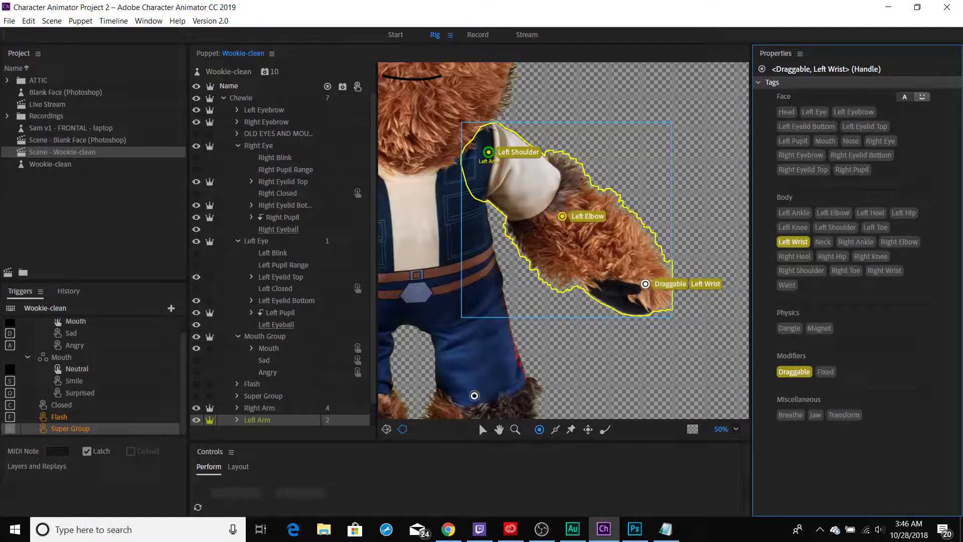
Draw sticks along the left arm's upper arm and forearm, connecting the shoulder, elbow and wrist handles
{"action": "left_click", "coordinate": [514, 428]}
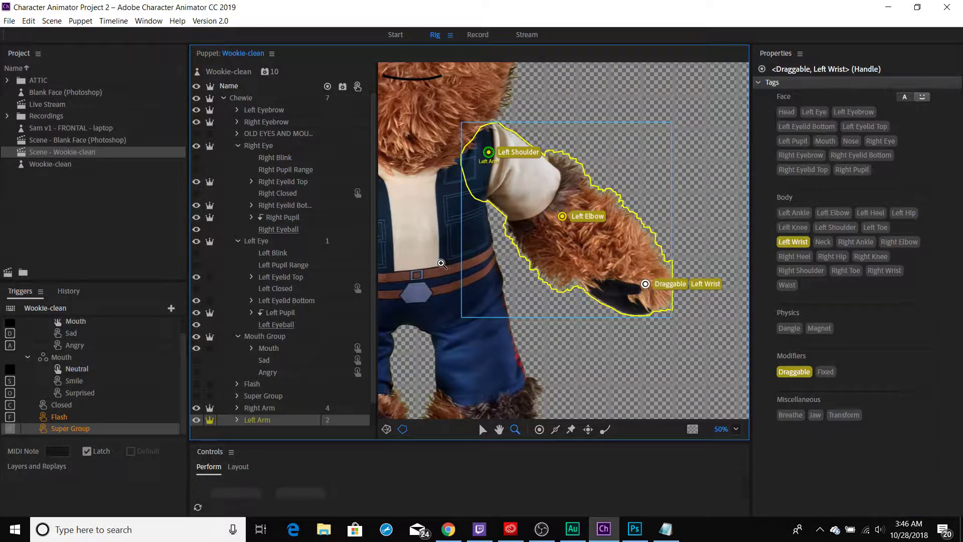
{"action": "left_click", "coordinate": [442, 263]}
{"action": "left_click", "coordinate": [420, 251], "text": "alt"}
{"action": "left_click", "coordinate": [416, 247], "text": "alt"}
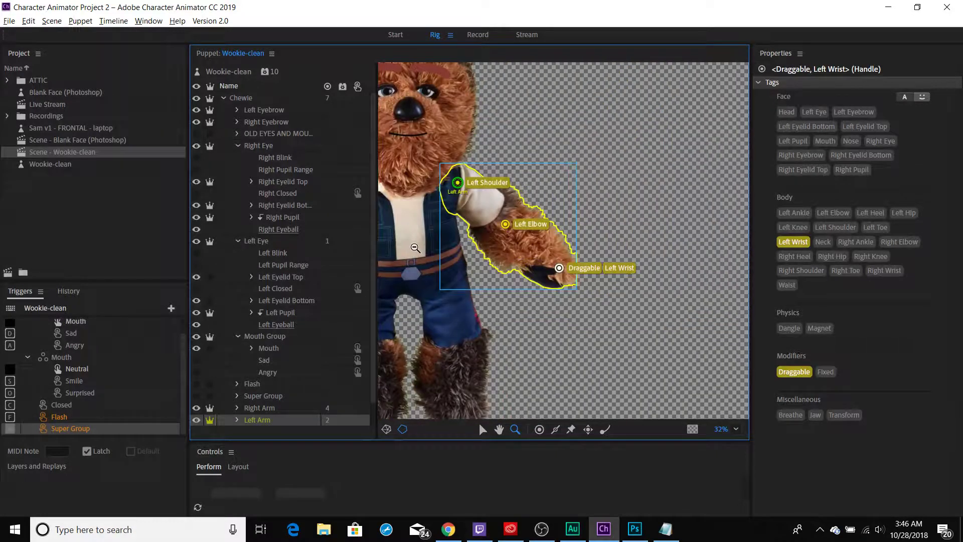
{"action": "left_click", "coordinate": [414, 245], "text": "alt"}
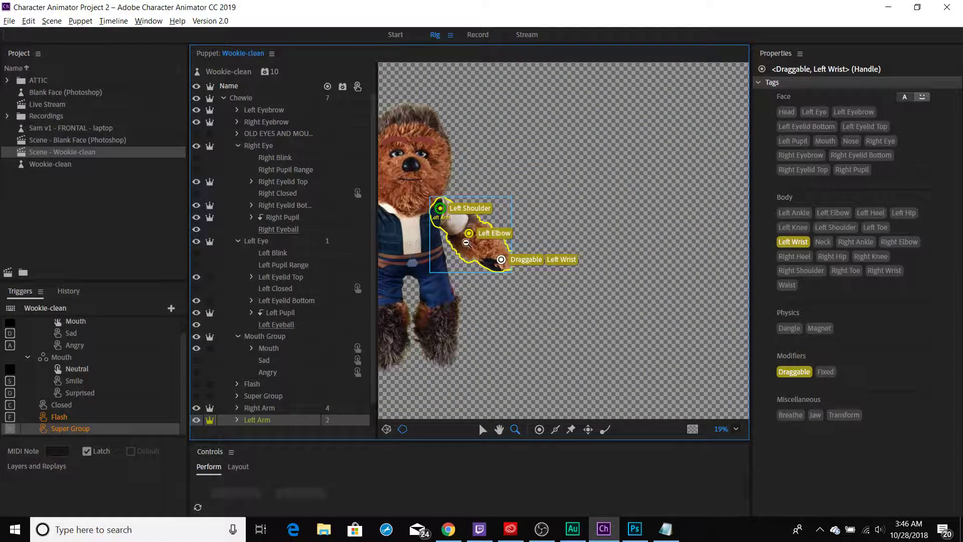
{"action": "left_click", "coordinate": [466, 243], "text": "alt"}
{"action": "left_click_drag", "start_coordinate": [426, 240], "coordinate": [536, 235]}
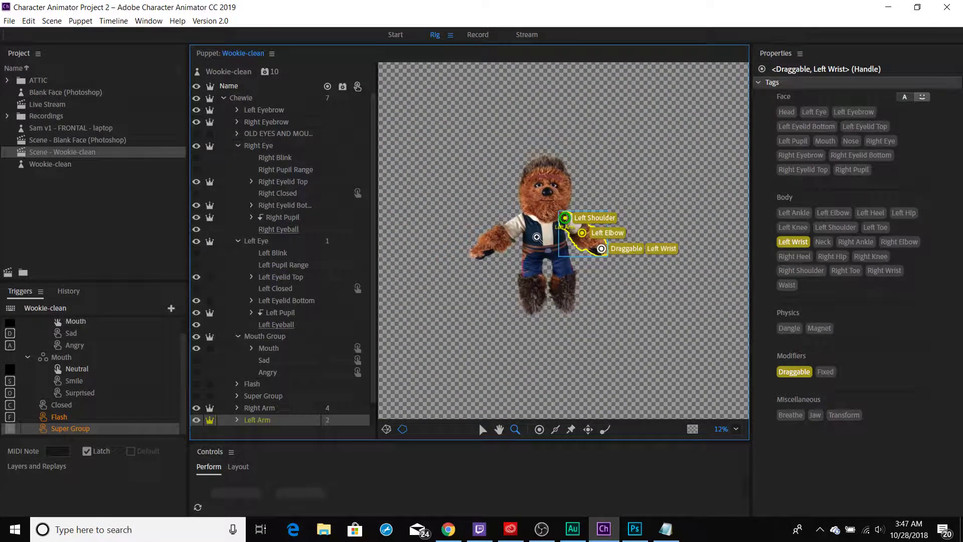
{"action": "left_click", "coordinate": [538, 235]}
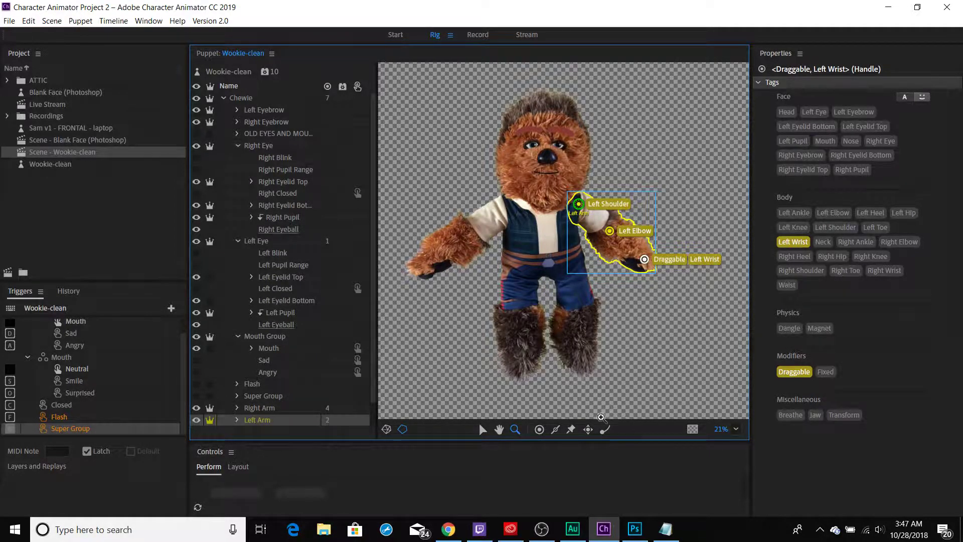
{"action": "left_click", "coordinate": [556, 430]}
{"action": "left_click_drag", "start_coordinate": [592, 217], "coordinate": [644, 259]}
Test the bending of both arms by pulling the left and right hands in the recording scene
{"action": "left_click", "coordinate": [477, 34]}
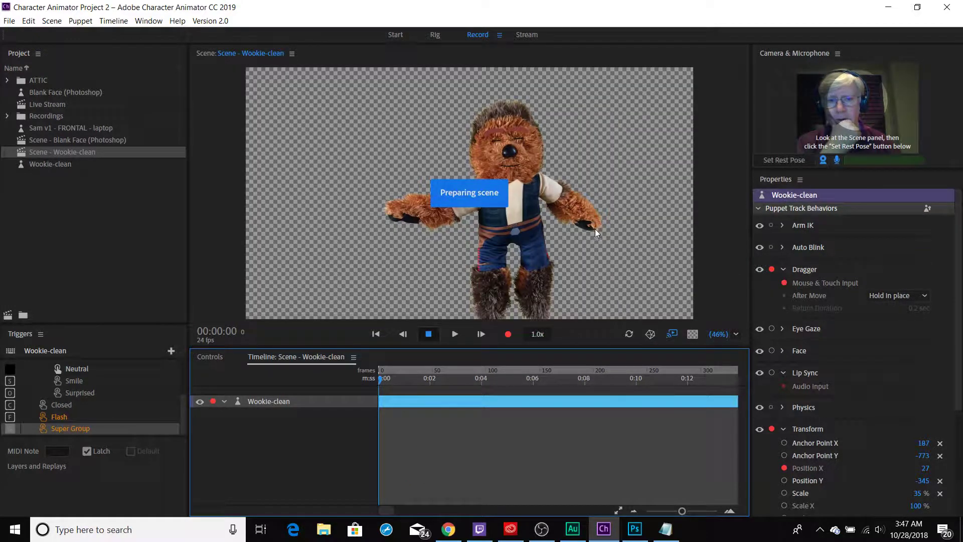
{"action": "mouse_move", "coordinate": [586, 233]}
{"action": "left_mouse_down"}
{"action": "mouse_move", "coordinate": [615, 245]}
{"action": "mouse_move", "coordinate": [585, 235]}
{"action": "left_mouse_up"}
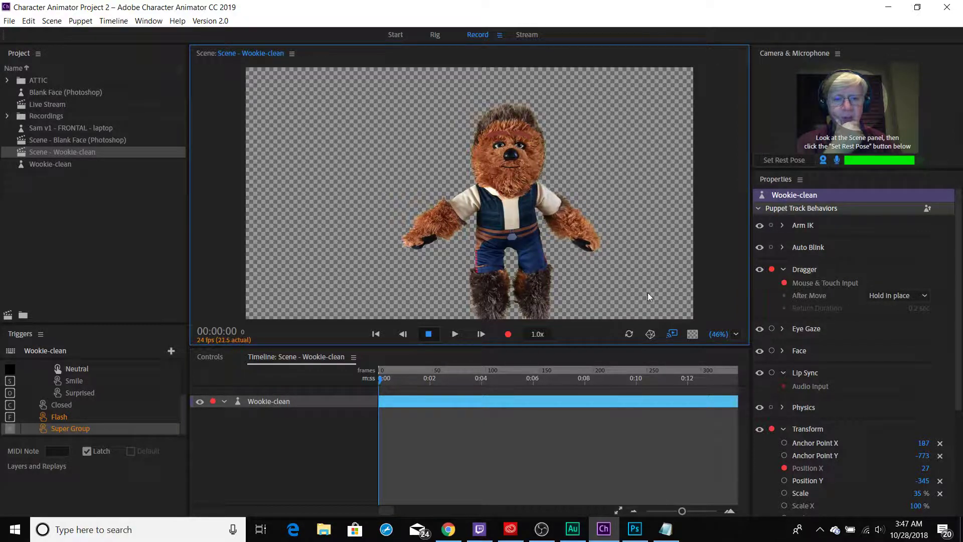
{"action": "left_click_drag", "start_coordinate": [630, 215], "coordinate": [563, 171]}
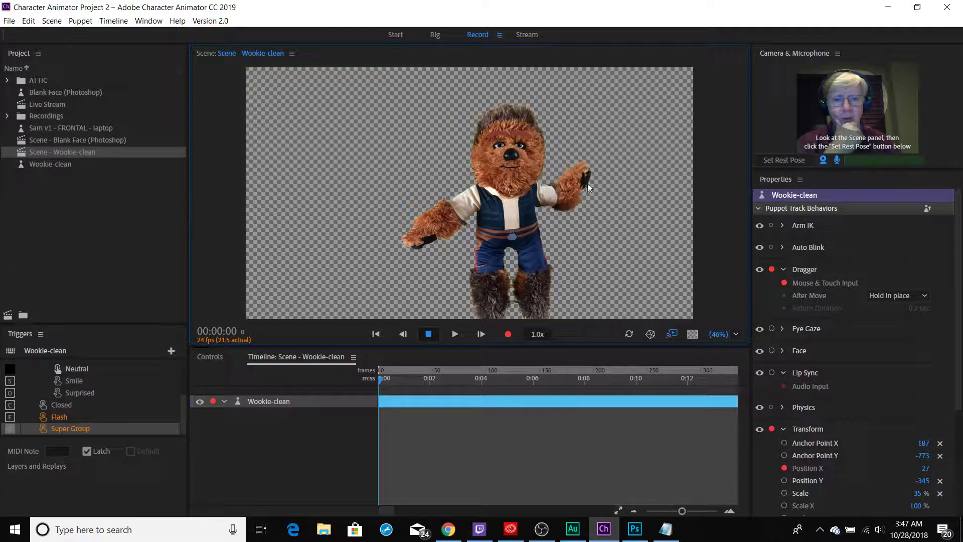
{"action": "left_click_drag", "start_coordinate": [615, 185], "coordinate": [612, 195]}
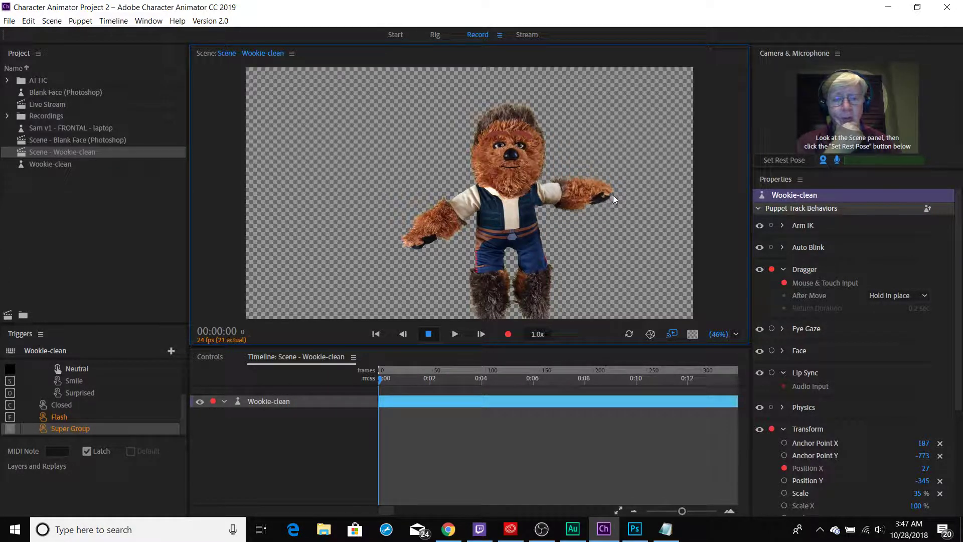
{"action": "left_click_drag", "start_coordinate": [422, 240], "coordinate": [432, 218]}
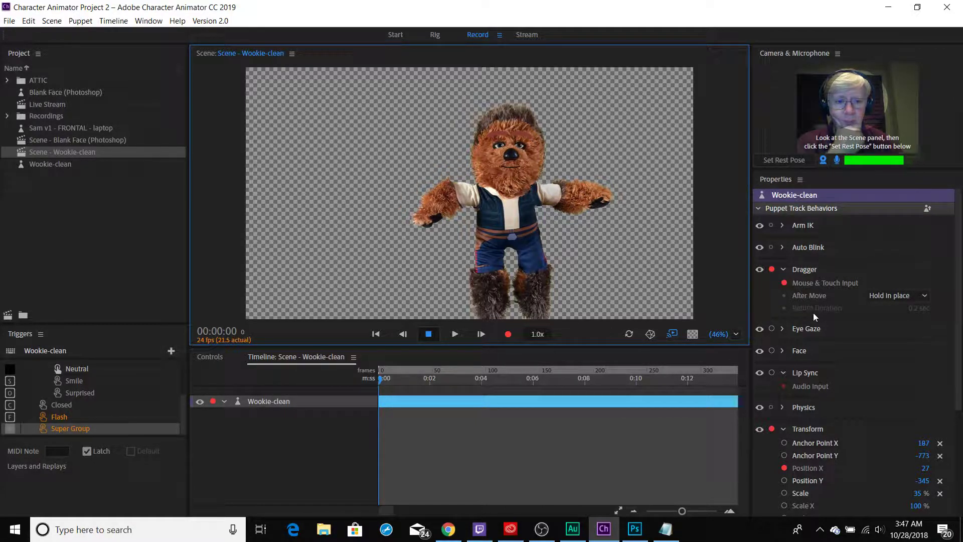
Enable Reverse Bend Right in the puppet's Arm IK behavior, leaving Reverse Bend Left off
{"action": "scroll", "coordinate": [808, 306], "scroll_direction": "down", "scroll_amount": 3}
{"action": "scroll", "coordinate": [808, 295], "scroll_direction": "up", "scroll_amount": 3}
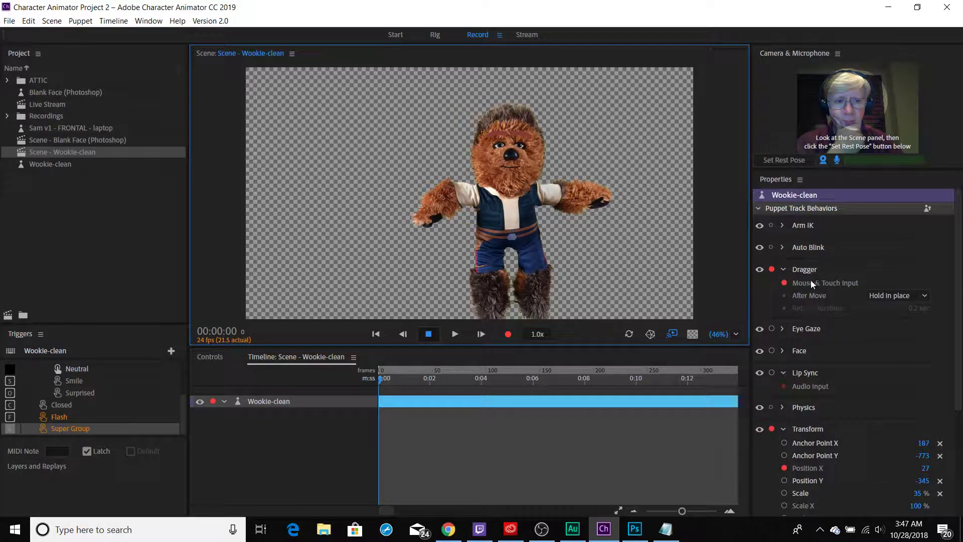
{"action": "left_click", "coordinate": [782, 226]}
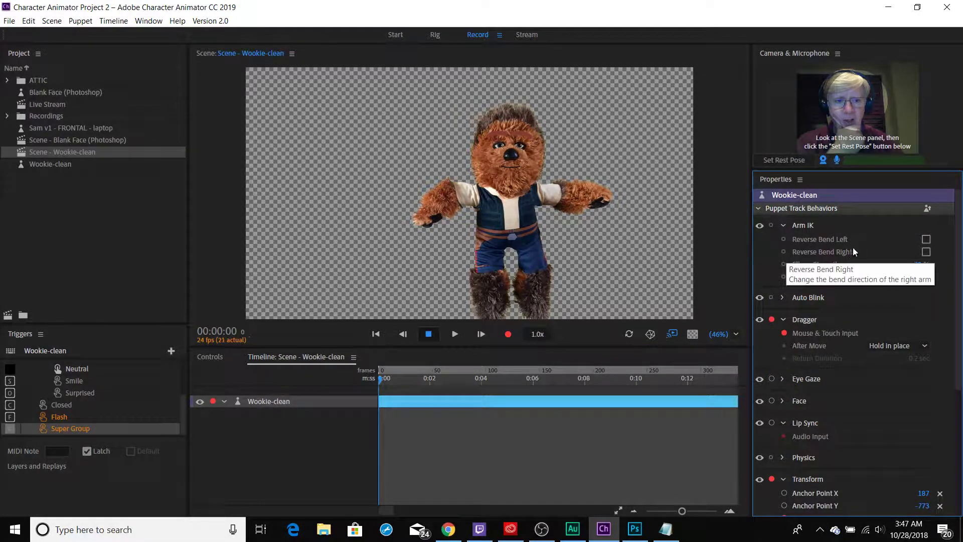
{"action": "left_click", "coordinate": [925, 240]}
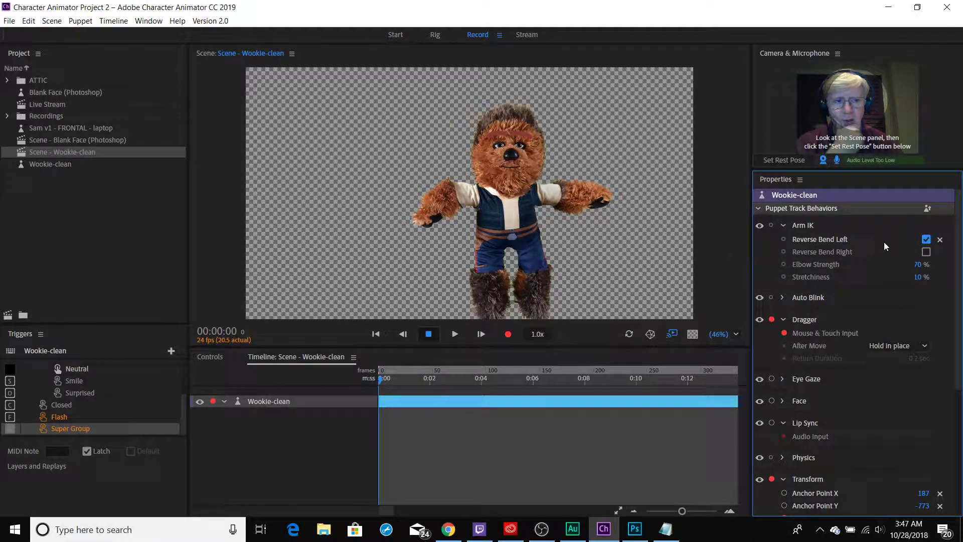
{"action": "left_click", "coordinate": [926, 240]}
{"action": "left_click", "coordinate": [925, 252]}
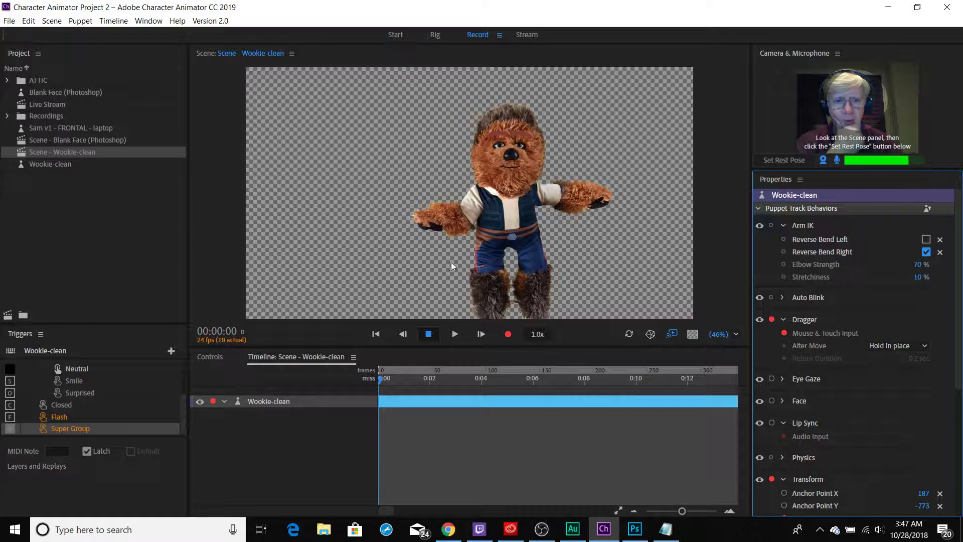
Test the bend direction of both arms by pulling the hands up and down and bringing the right hand over the face
{"action": "left_click_drag", "start_coordinate": [429, 213], "coordinate": [419, 183]}
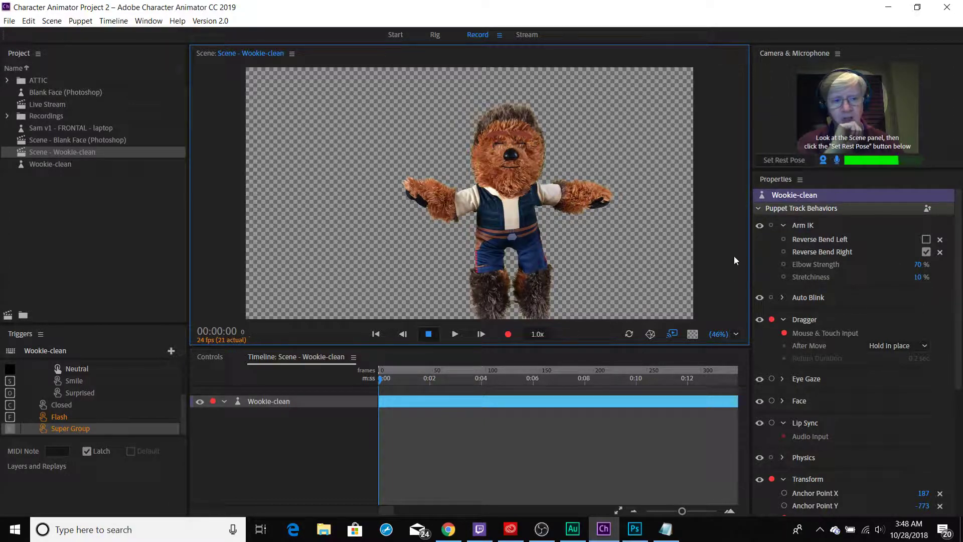
{"action": "left_click_drag", "start_coordinate": [411, 188], "coordinate": [420, 231]}
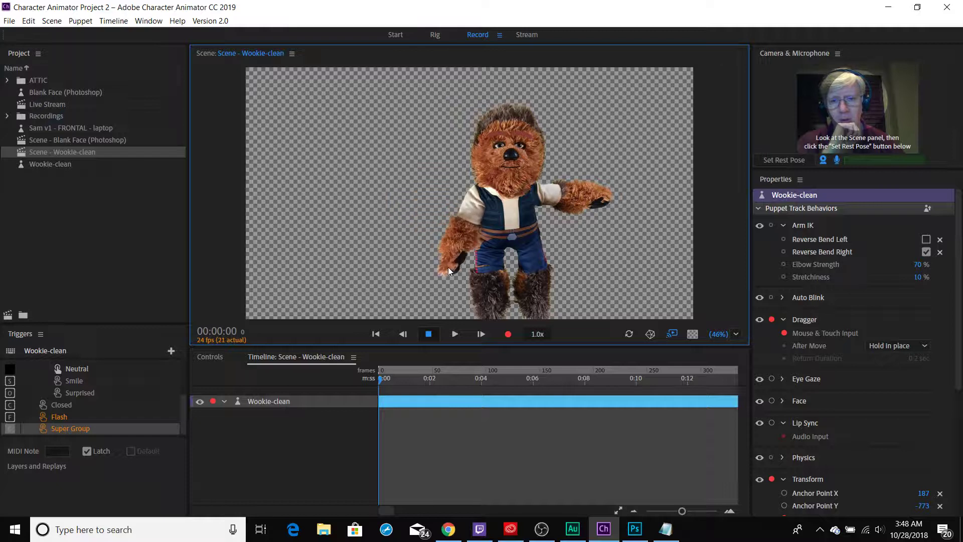
{"action": "left_click_drag", "start_coordinate": [447, 267], "coordinate": [427, 158]}
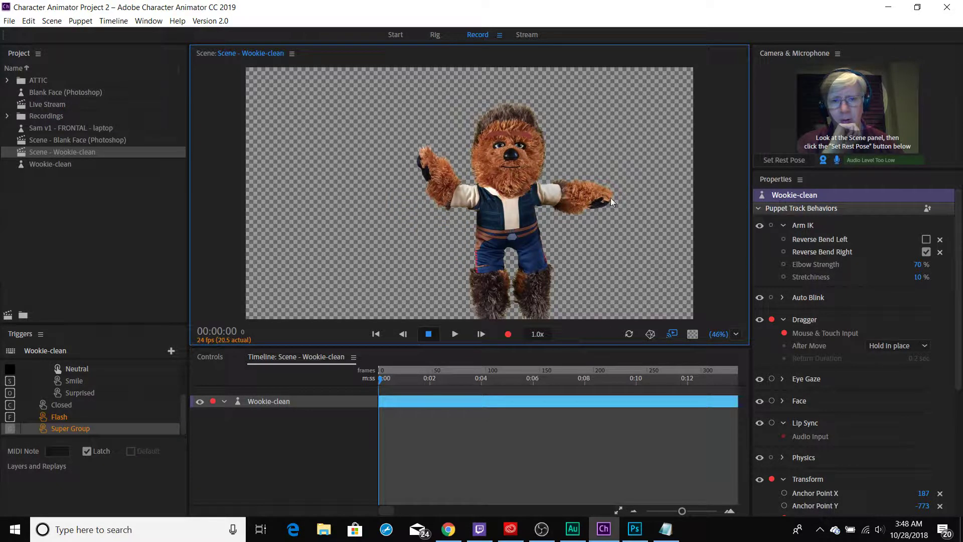
{"action": "left_click_drag", "start_coordinate": [603, 199], "coordinate": [582, 173]}
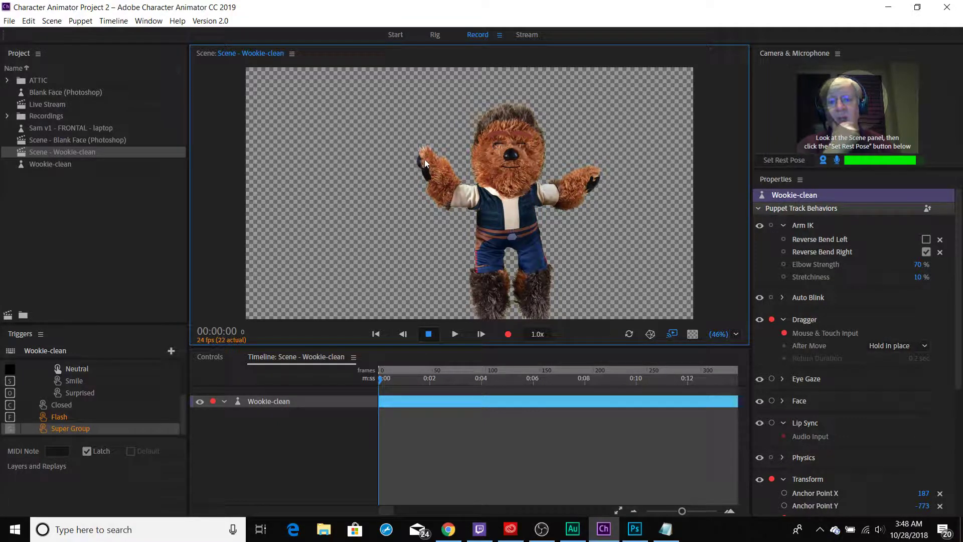
{"action": "left_click_drag", "start_coordinate": [427, 158], "coordinate": [514, 168]}
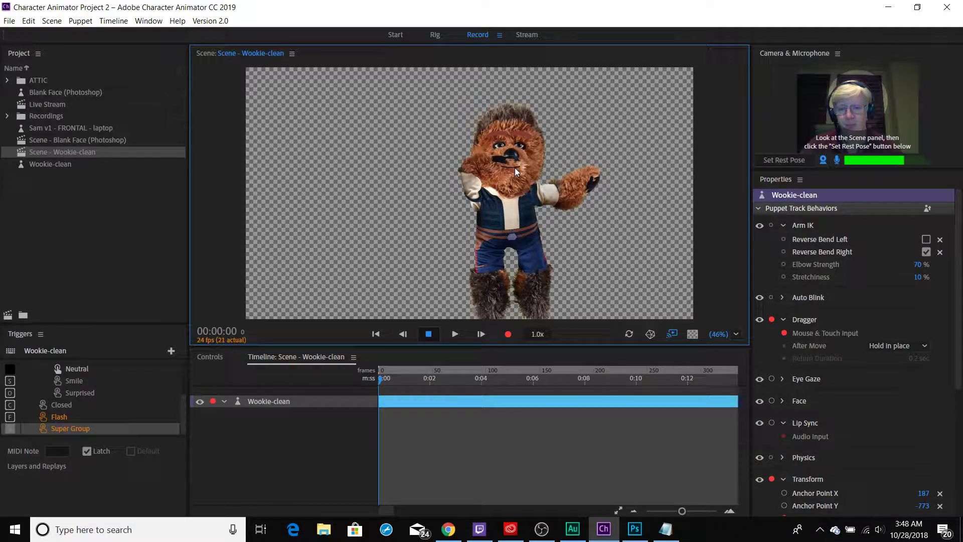
Switch to Photoshop, clear the selection, move the +Right Arm and +Left Arm layers to the top of the +Chewie group, and save
{"action": "key", "text": "alt+Tab"}
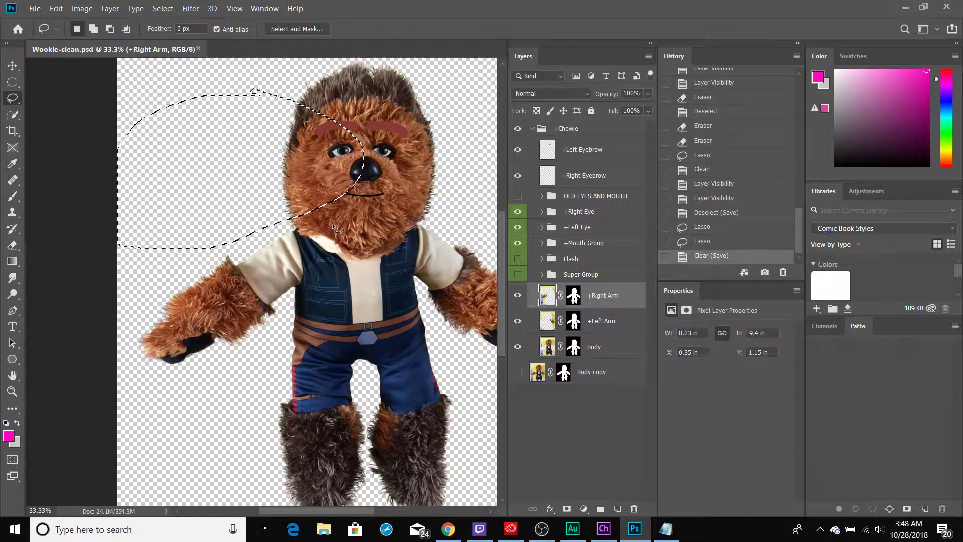
{"action": "key", "text": "ctrl+d"}
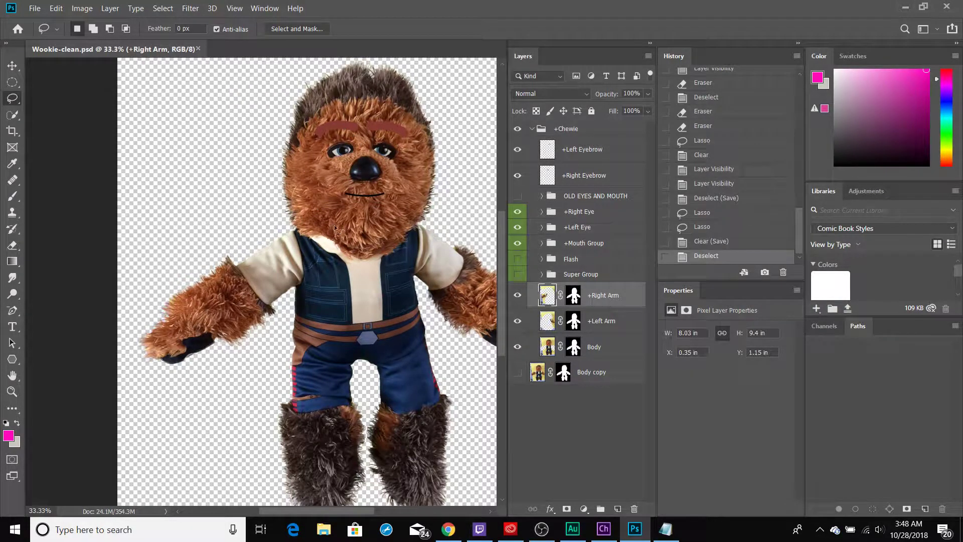
{"action": "left_click", "coordinate": [597, 321], "text": "shift"}
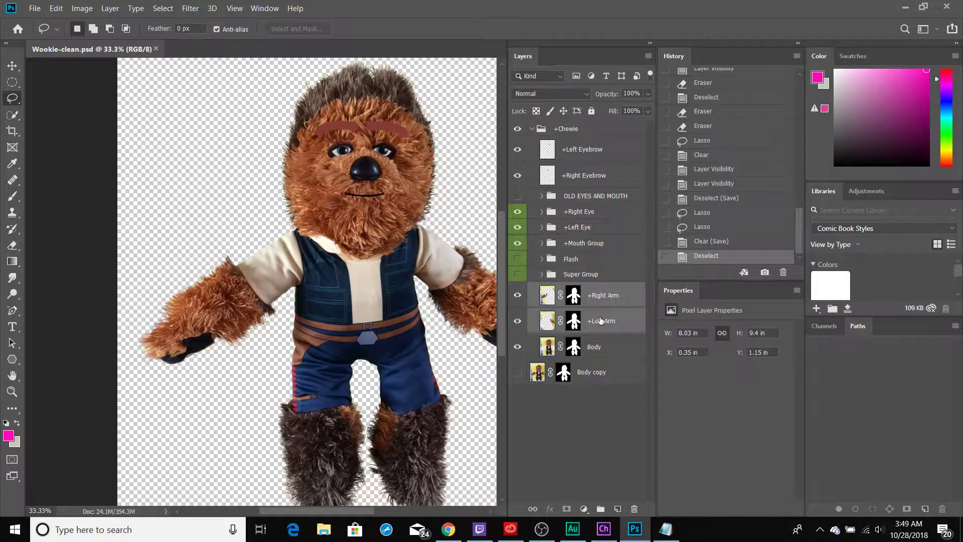
{"action": "left_click_drag", "start_coordinate": [600, 323], "coordinate": [588, 143]}
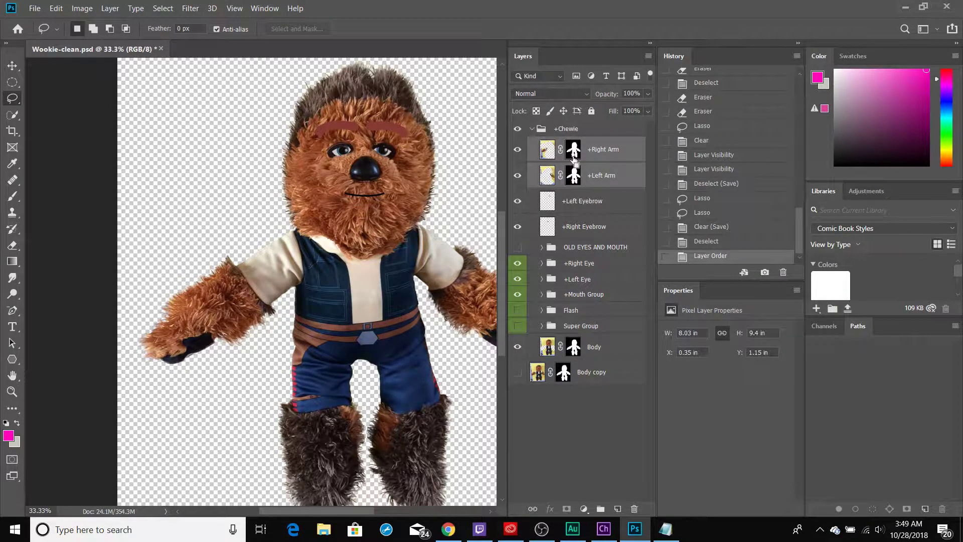
{"action": "key", "text": "ctrl+s"}
Return to Character Animator and test the reordered right arm by pulling its hand around in the scene
{"action": "key", "text": "alt+Tab"}
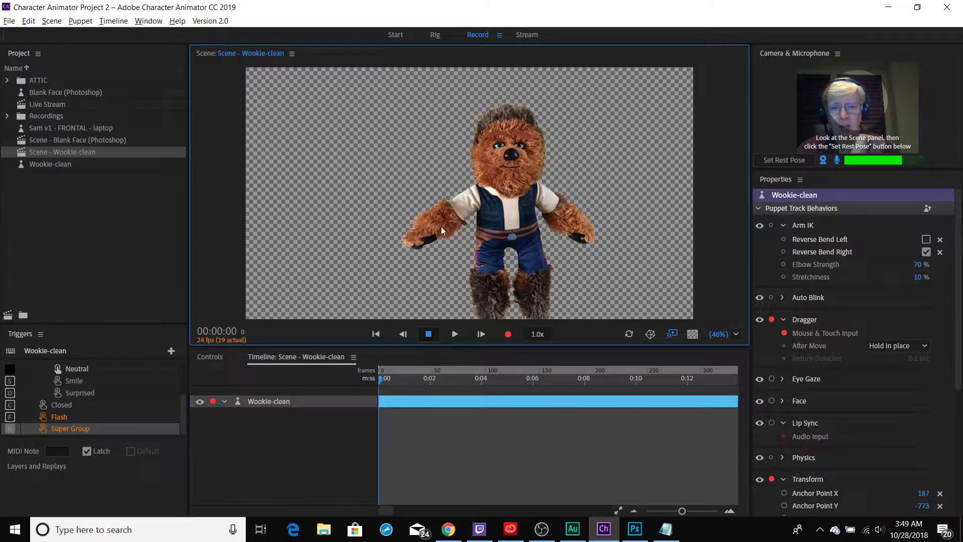
{"action": "left_click_drag", "start_coordinate": [419, 233], "coordinate": [426, 194]}
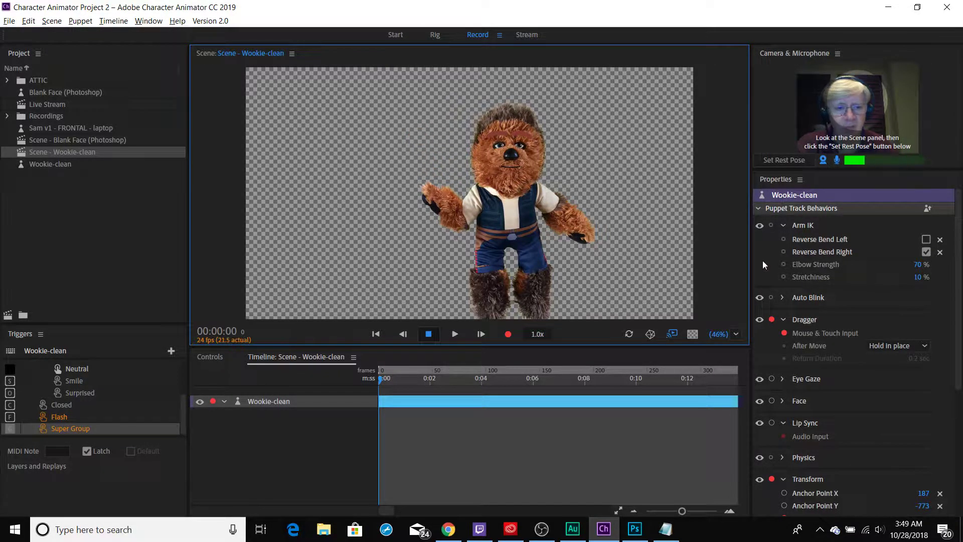
Draw a stick across the Left Arm layer's shoulder along the vest seam, from the top of the sleeve to the armpit
{"action": "left_click", "coordinate": [434, 35]}
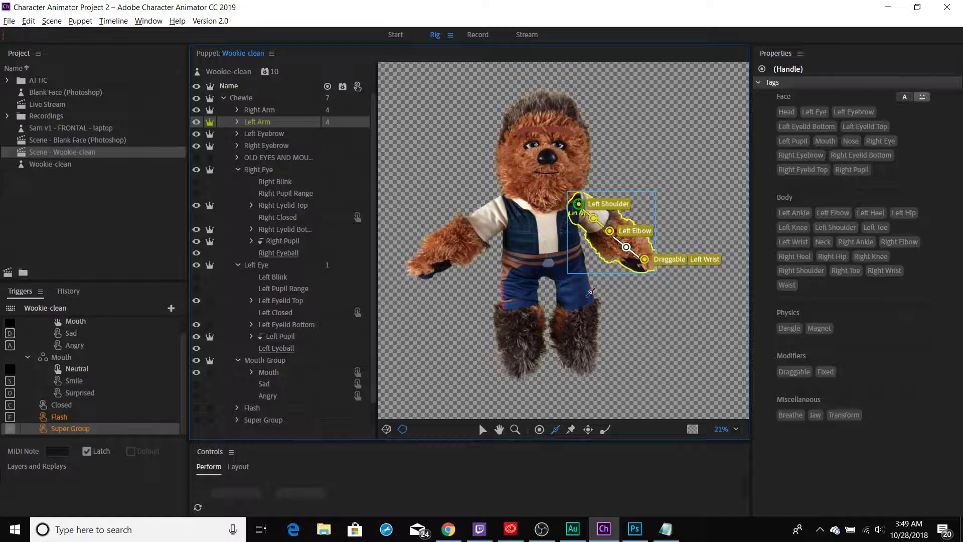
{"action": "scroll", "coordinate": [597, 300], "scroll_direction": "up", "scroll_amount": 10}
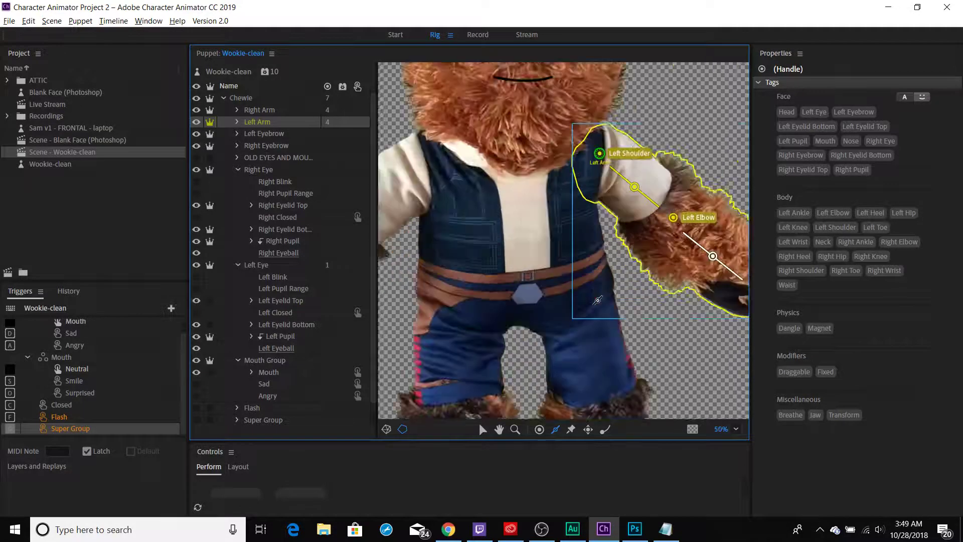
{"action": "left_click_drag", "start_coordinate": [572, 182], "coordinate": [463, 303]}
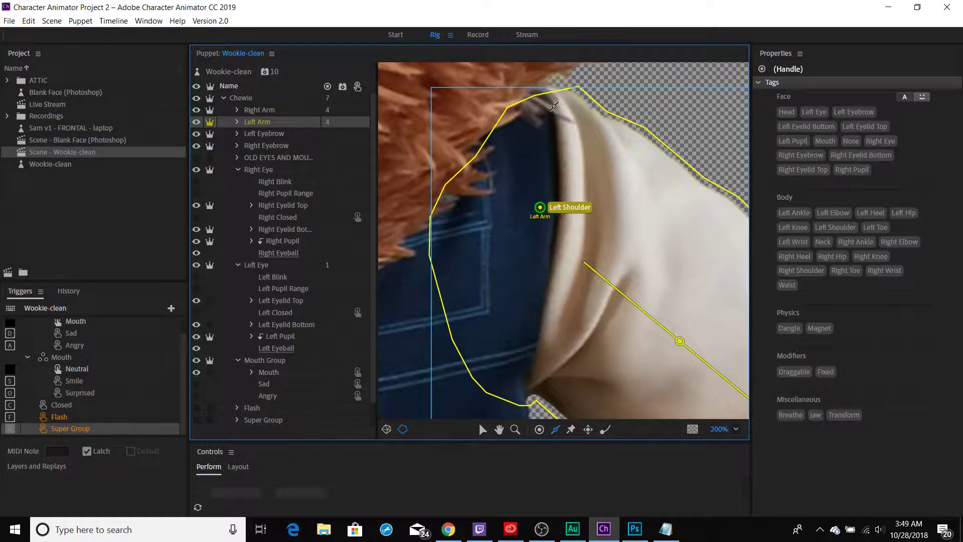
{"action": "left_click_drag", "start_coordinate": [555, 102], "coordinate": [521, 392]}
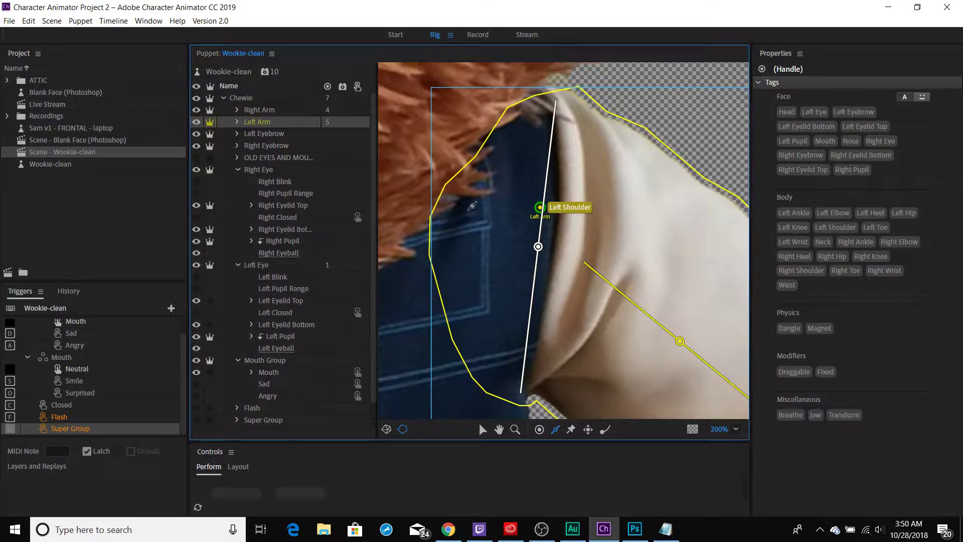
Test the left arm in the recording scene by pulling its hand across the face and back out
{"action": "left_click", "coordinate": [477, 35]}
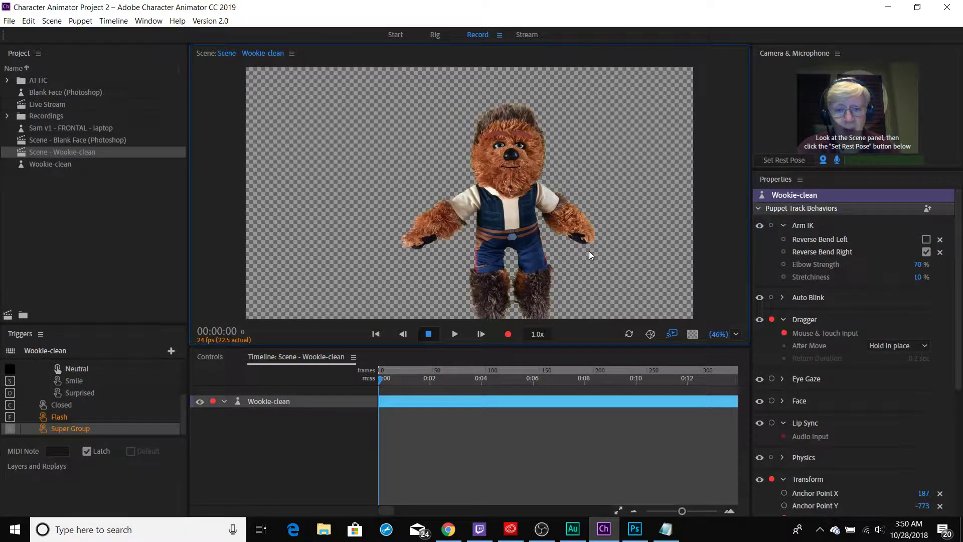
{"action": "left_click_drag", "start_coordinate": [582, 232], "coordinate": [518, 174]}
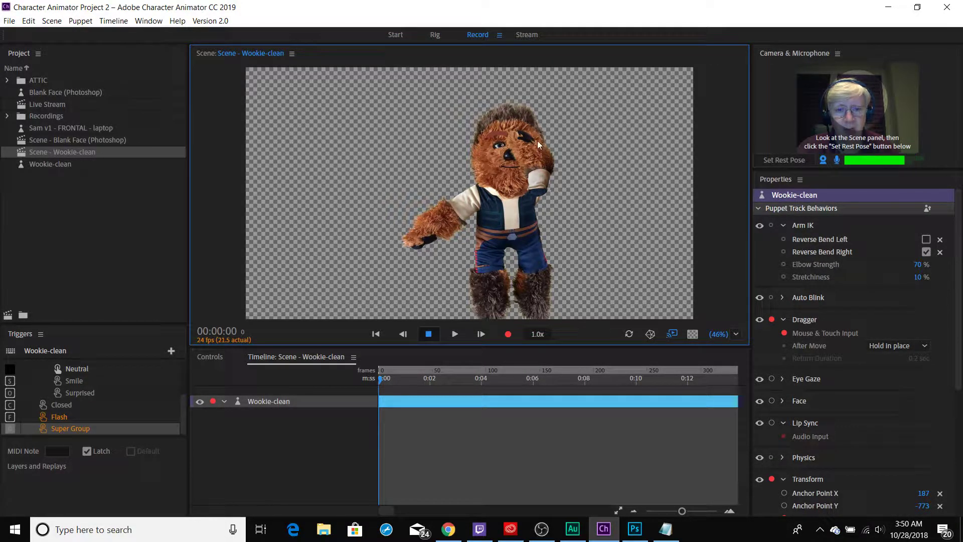
{"action": "left_click_drag", "start_coordinate": [517, 139], "coordinate": [585, 178]}
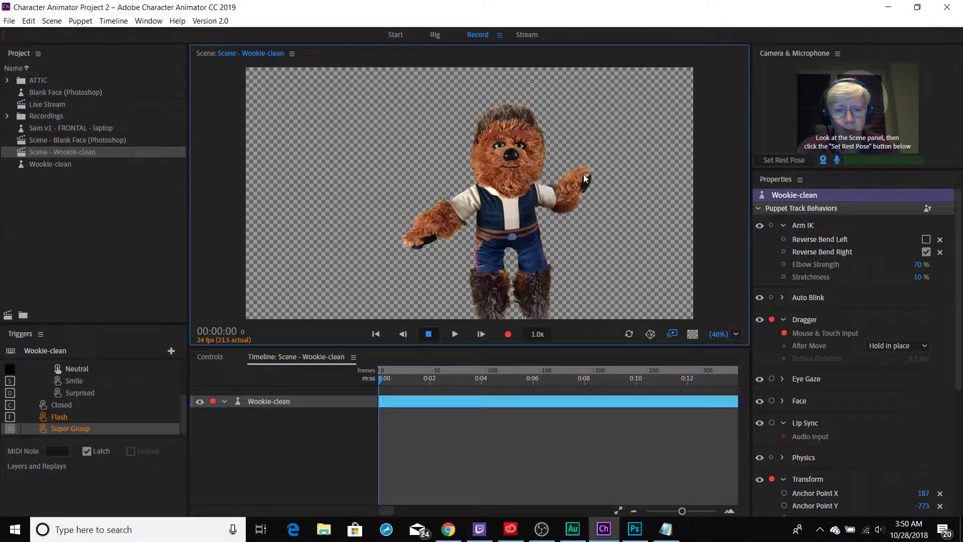
Examine how the left shoulder deforms at 200% zoom while raising the left hand
{"action": "left_click", "coordinate": [735, 334]}
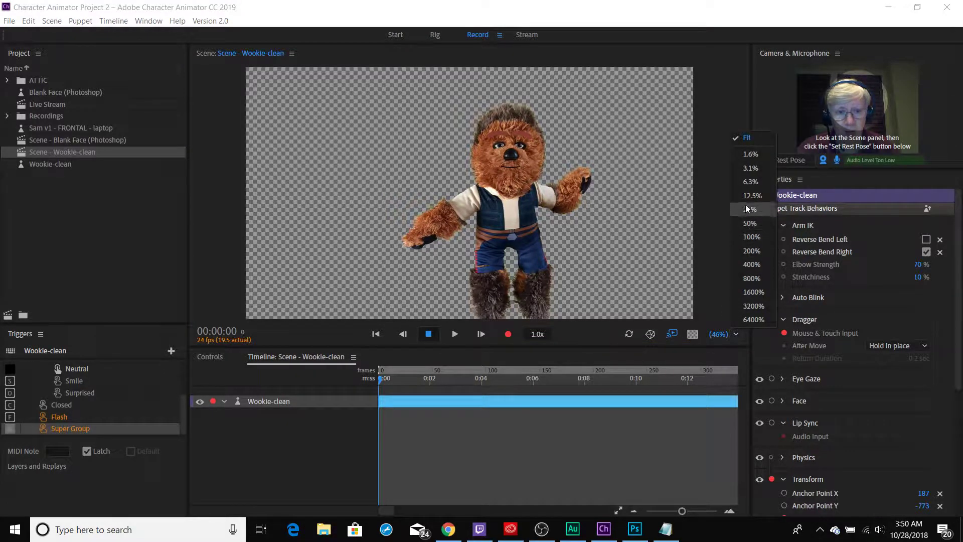
{"action": "key", "text": "Escape"}
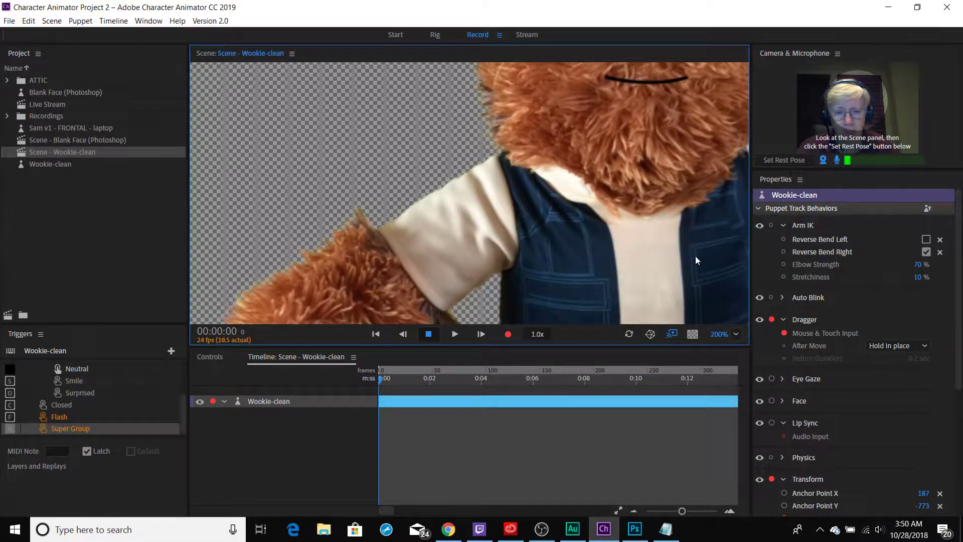
{"action": "key", "text": "space"}
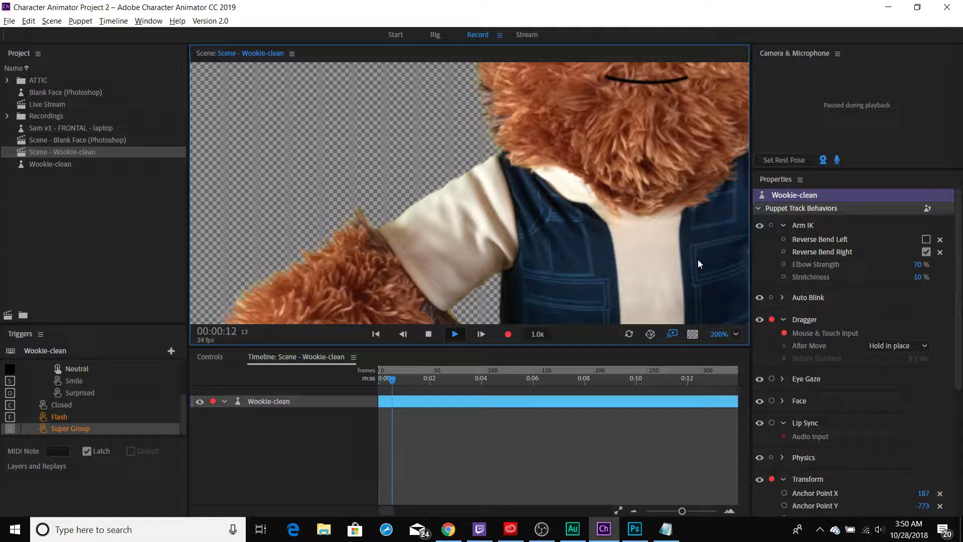
{"action": "key", "text": "space"}
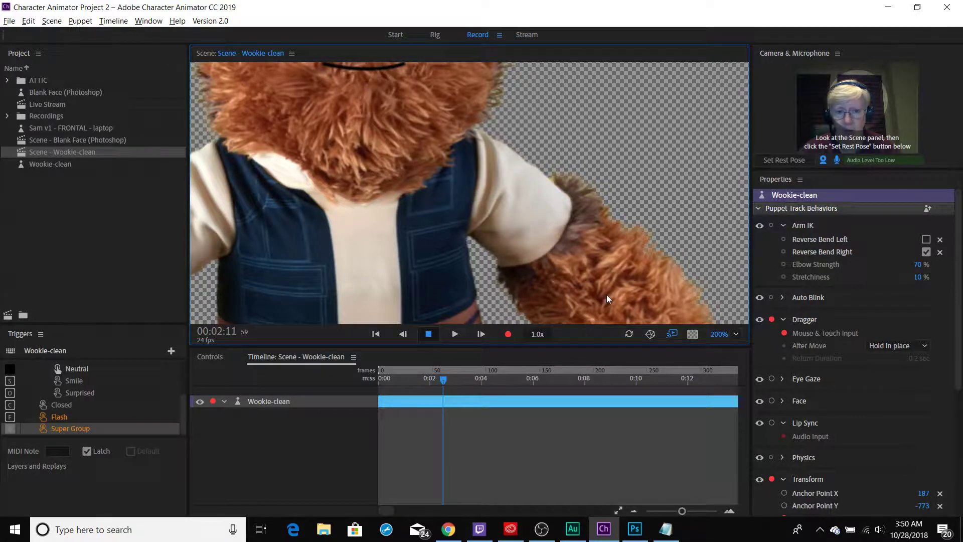
{"action": "left_click_drag", "start_coordinate": [606, 294], "coordinate": [555, 221]}
{"action": "left_click_drag", "start_coordinate": [645, 291], "coordinate": [614, 37]}
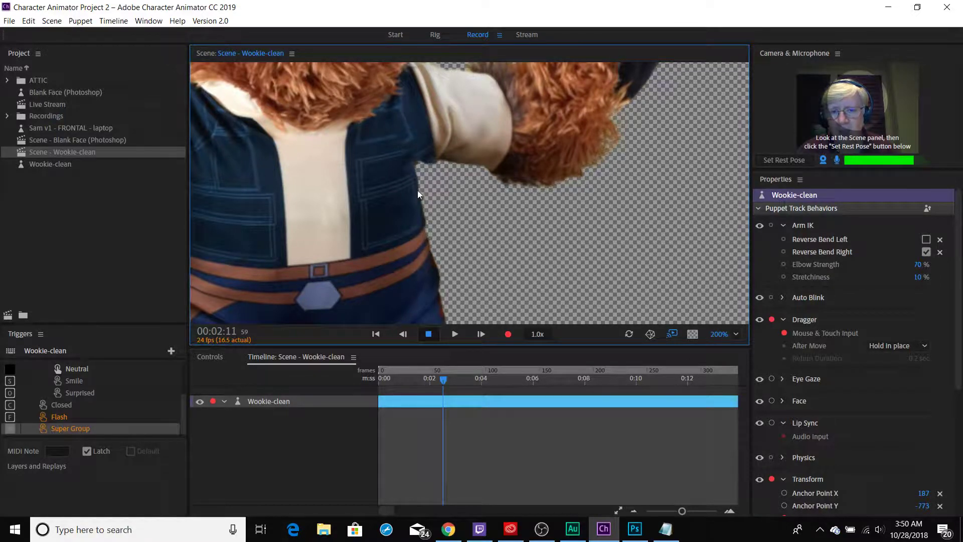
{"action": "key", "text": "alt+Tab"}
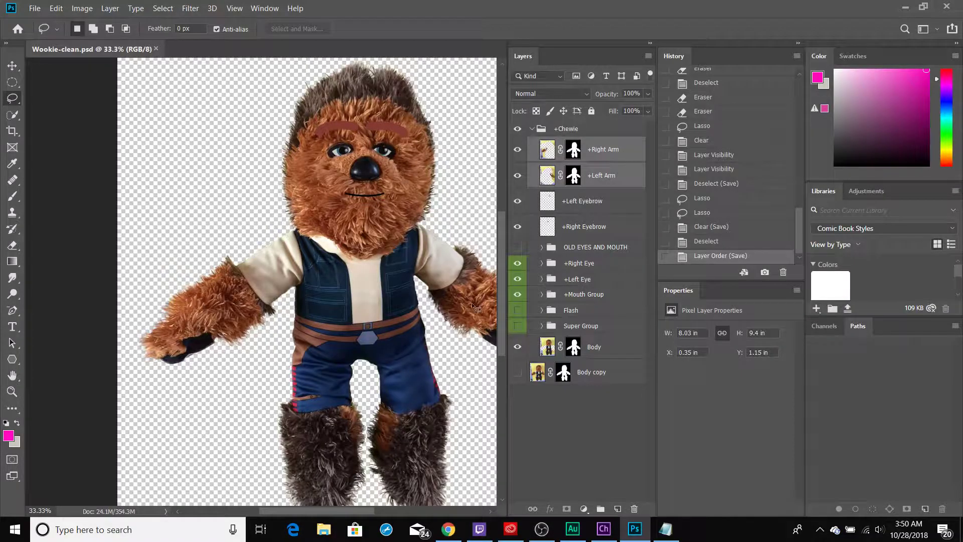
{"action": "key", "text": "alt+Tab"}
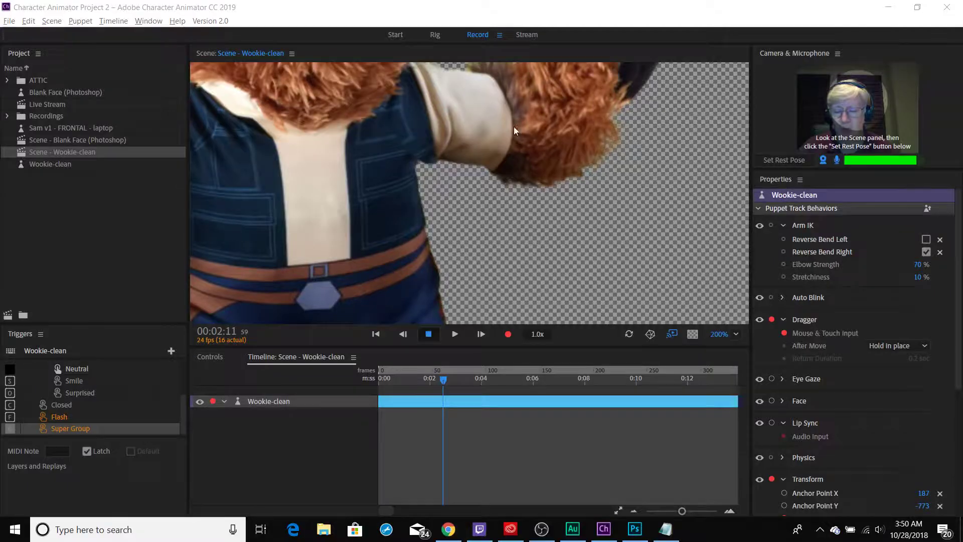
Pin the Left Arm layer's shoulder to the body with two Fixed handles, one near the armpit and one near the shoulder's top
{"action": "left_click", "coordinate": [435, 39]}
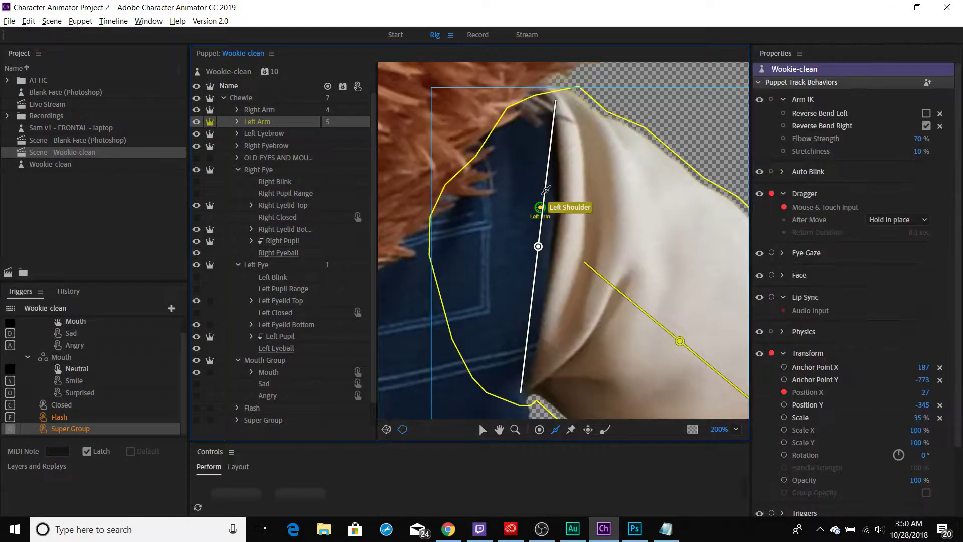
{"action": "left_click", "coordinate": [539, 249]}
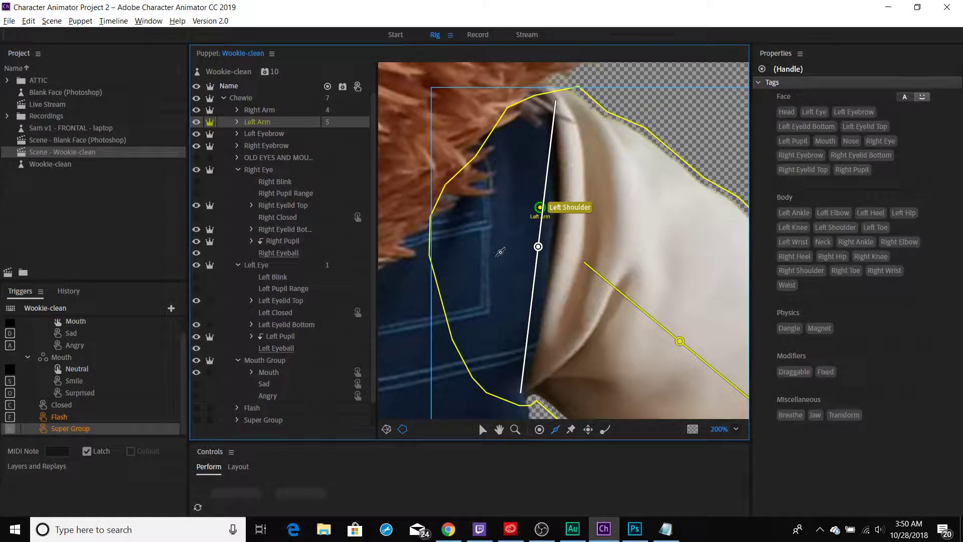
{"action": "left_click", "coordinate": [571, 428]}
{"action": "left_click", "coordinate": [507, 384]}
{"action": "left_click", "coordinate": [535, 121]}
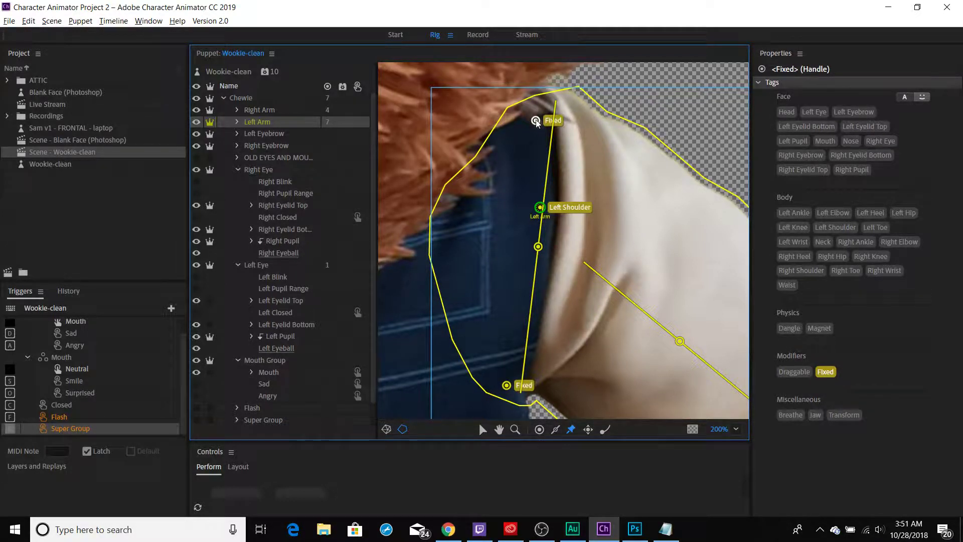
Test the pinned left shoulder in the recording scene by moving the left hand and viewing the puppet at 100%
{"action": "left_click", "coordinate": [477, 34]}
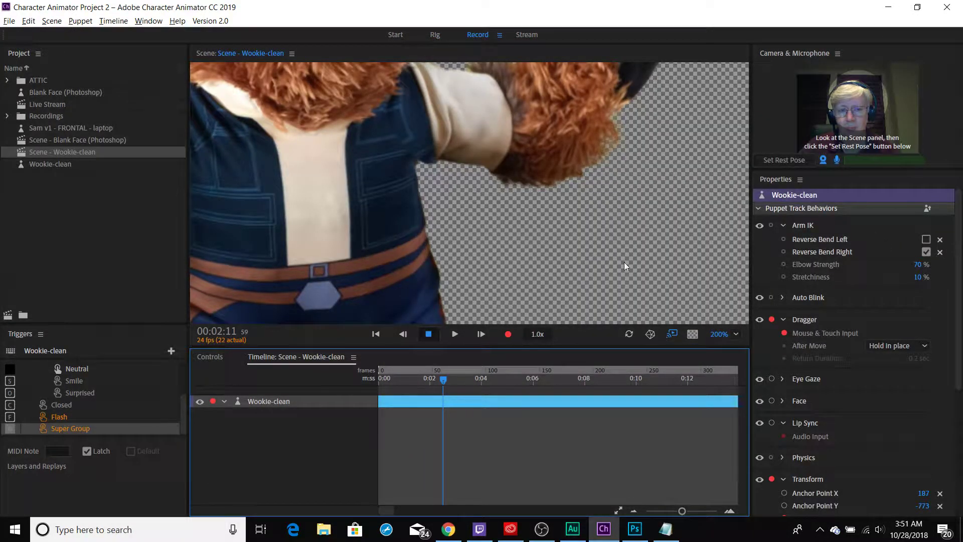
{"action": "left_click_drag", "start_coordinate": [627, 269], "coordinate": [570, 139]}
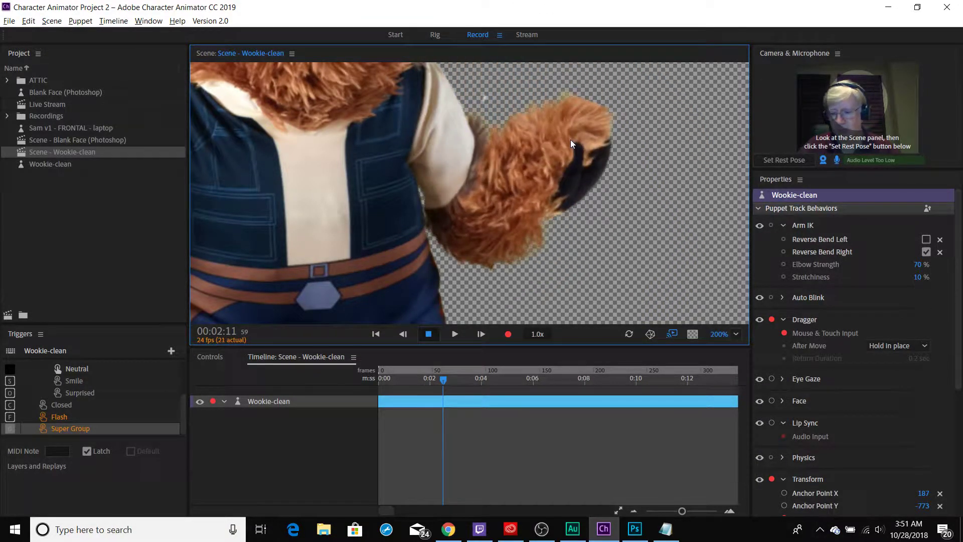
{"action": "key", "text": "minus"}
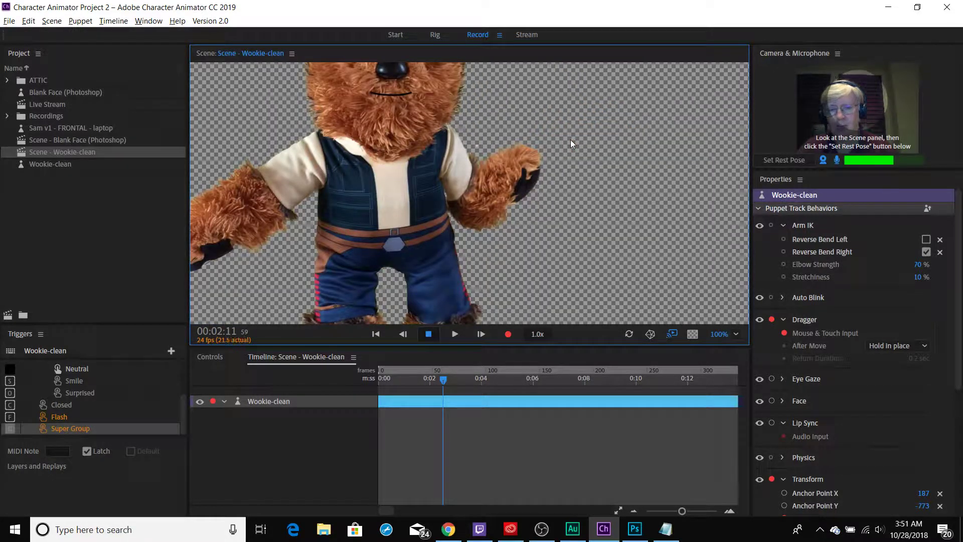
Test how the left arm bends in the recording scene by raising its hand beside the head and moving it onto the face
{"action": "left_click_drag", "start_coordinate": [519, 166], "coordinate": [476, 27]}
{"action": "mouse_move", "coordinate": [495, 129]}
{"action": "left_mouse_down"}
{"action": "mouse_move", "coordinate": [429, 162]}
{"action": "mouse_move", "coordinate": [460, 172]}
{"action": "mouse_move", "coordinate": [495, 162]}
{"action": "mouse_move", "coordinate": [446, 148]}
{"action": "mouse_move", "coordinate": [503, 137]}
{"action": "mouse_move", "coordinate": [630, 149]}
{"action": "mouse_move", "coordinate": [636, 167]}
{"action": "mouse_move", "coordinate": [510, 293]}
{"action": "mouse_move", "coordinate": [378, 295]}
{"action": "mouse_move", "coordinate": [347, 263]}
{"action": "mouse_move", "coordinate": [449, 281]}
{"action": "mouse_move", "coordinate": [555, 192]}
{"action": "mouse_move", "coordinate": [499, 104]}
{"action": "mouse_move", "coordinate": [423, 88]}
{"action": "mouse_move", "coordinate": [466, 103]}
{"action": "mouse_move", "coordinate": [501, 149]}
{"action": "mouse_move", "coordinate": [499, 110]}
{"action": "mouse_move", "coordinate": [420, 90]}
{"action": "mouse_move", "coordinate": [480, 149]}
{"action": "mouse_move", "coordinate": [491, 130]}
{"action": "mouse_move", "coordinate": [440, 94]}
{"action": "mouse_move", "coordinate": [493, 152]}
{"action": "mouse_move", "coordinate": [499, 138]}
{"action": "left_mouse_up"}
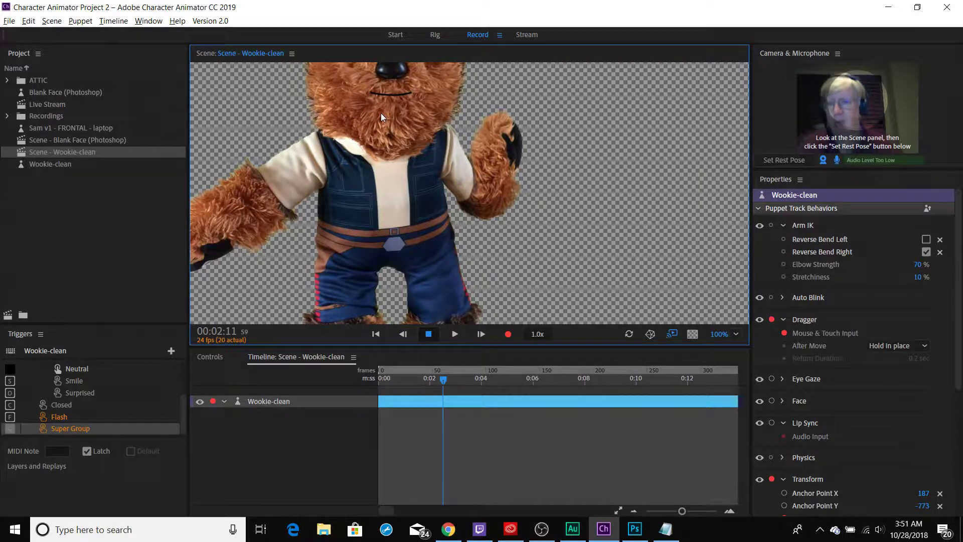
{"action": "left_click", "coordinate": [433, 39]}
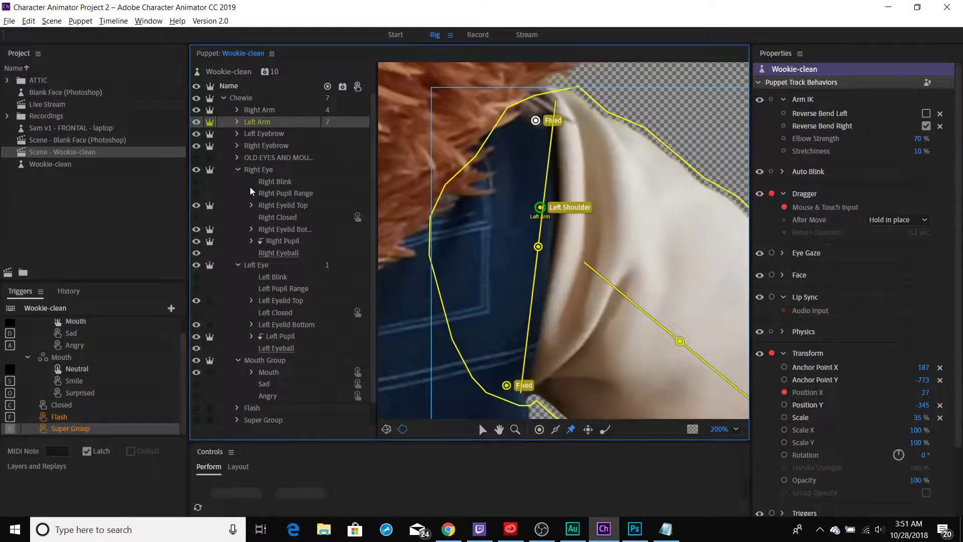
{"action": "scroll", "coordinate": [262, 226], "scroll_direction": "down", "scroll_amount": 1}
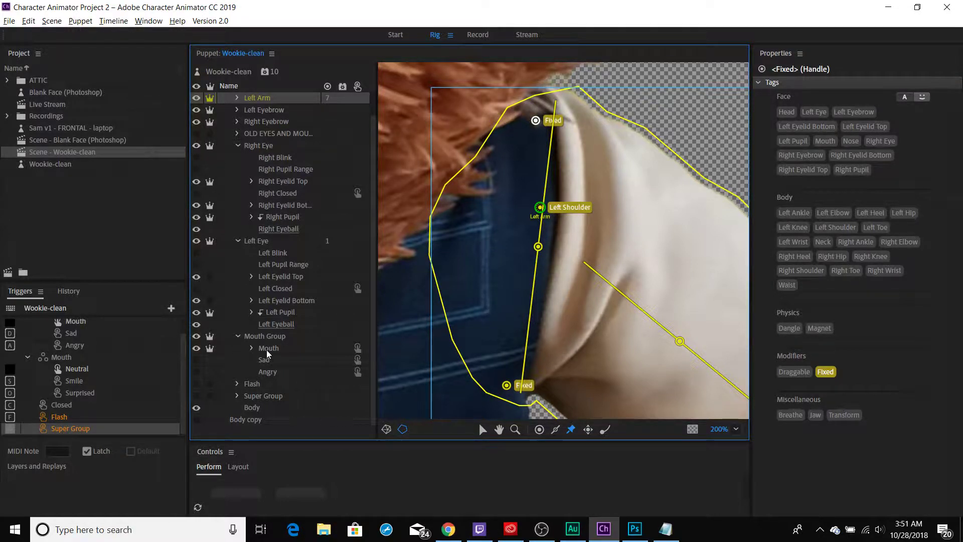
{"action": "left_click", "coordinate": [476, 38]}
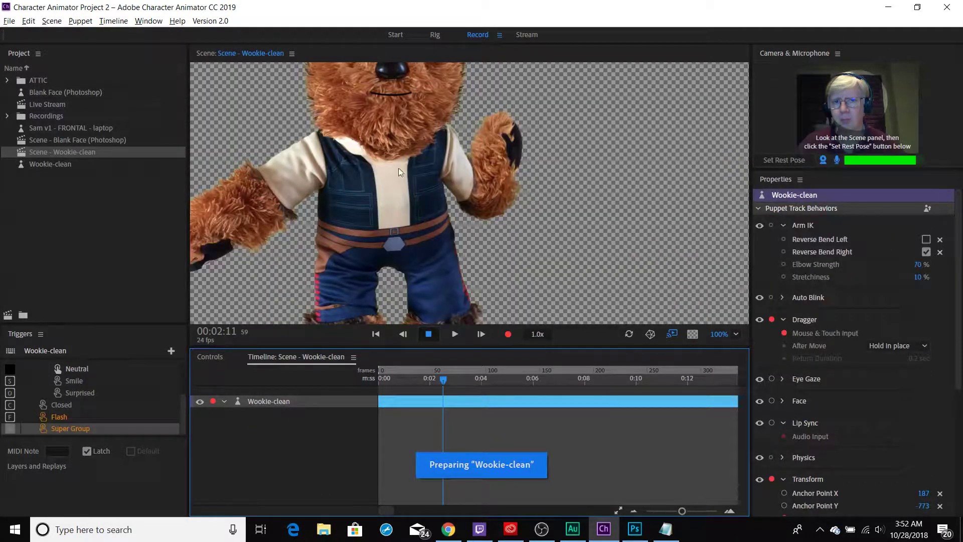
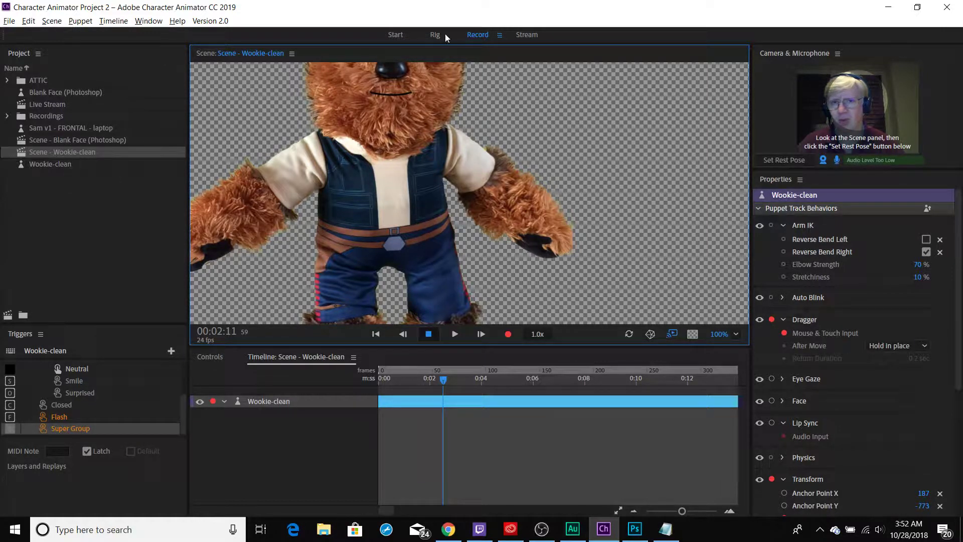
{"action": "left_click_drag", "start_coordinate": [540, 218], "coordinate": [441, 131]}
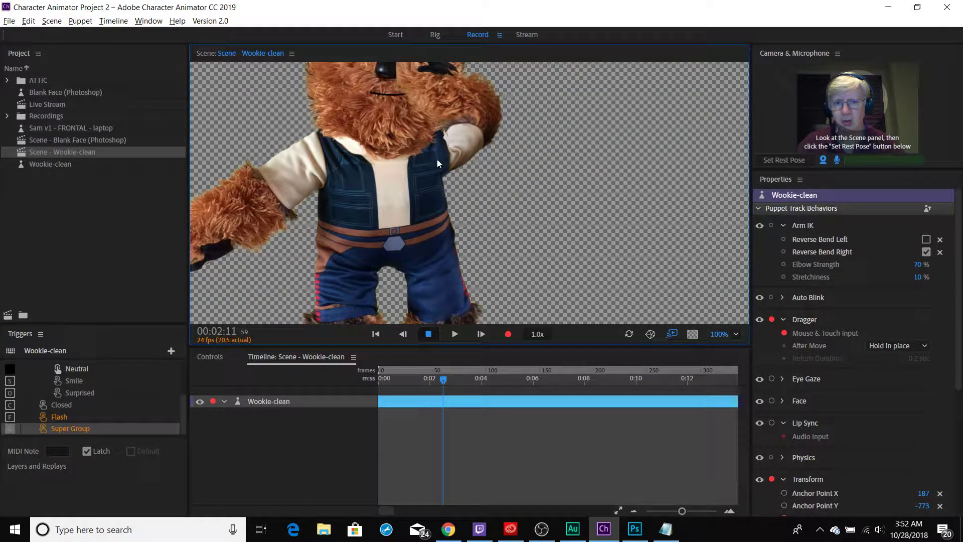
Add a third Fixed handle to the Left Arm layer on the vest, near the inner edge of the arm's outline
{"action": "left_click", "coordinate": [435, 35]}
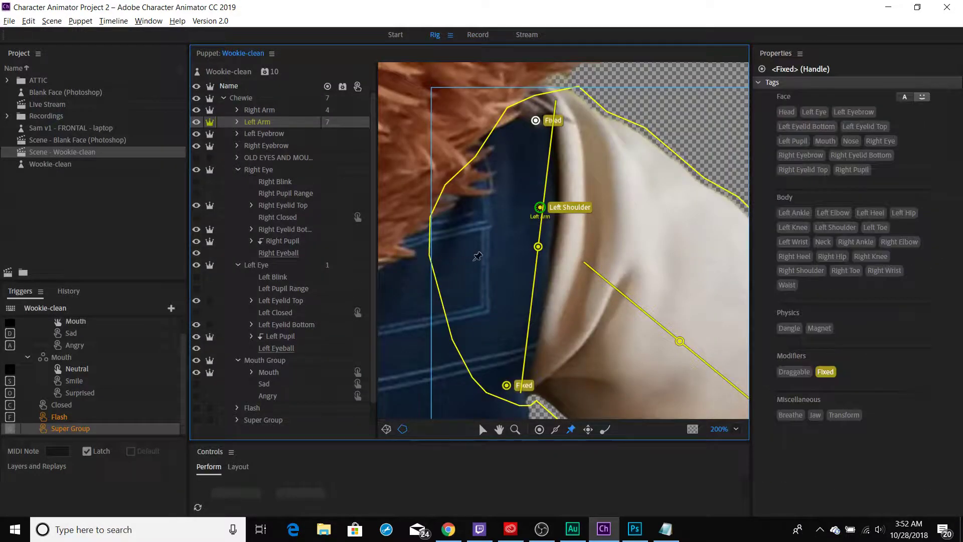
{"action": "left_click", "coordinate": [449, 230]}
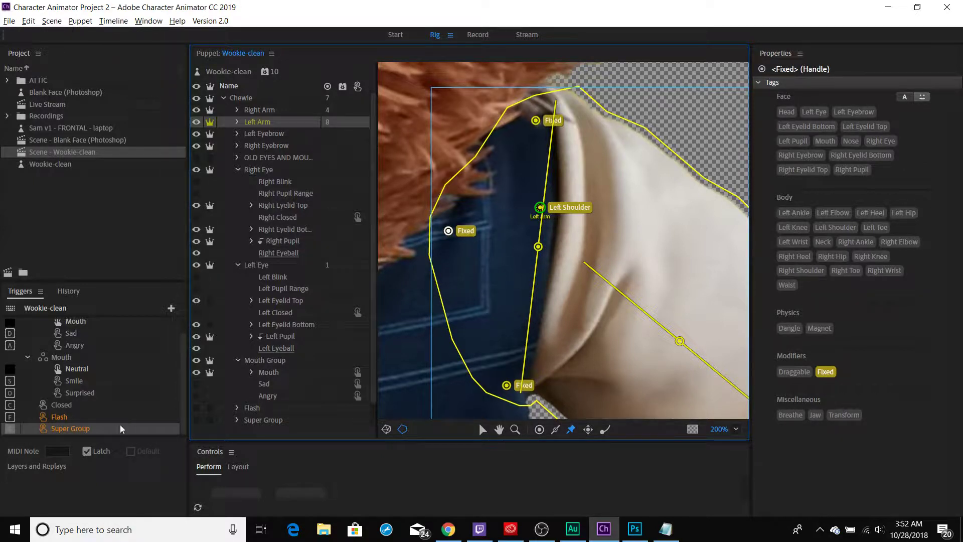
Delete the unassigned Flash and Super Group triggers from the puppet
{"action": "left_click", "coordinate": [76, 423]}
{"action": "left_click", "coordinate": [77, 428], "text": "shift"}
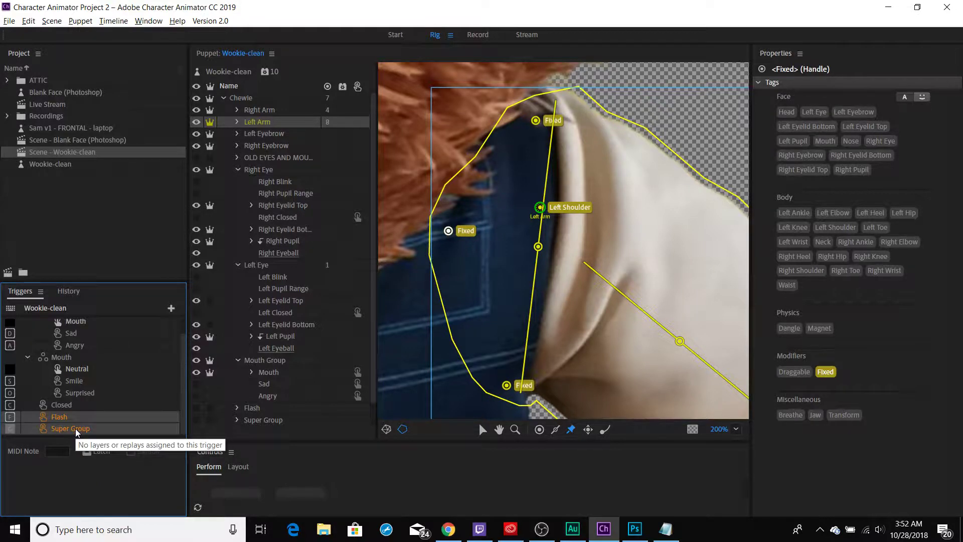
{"action": "key", "text": "Delete"}
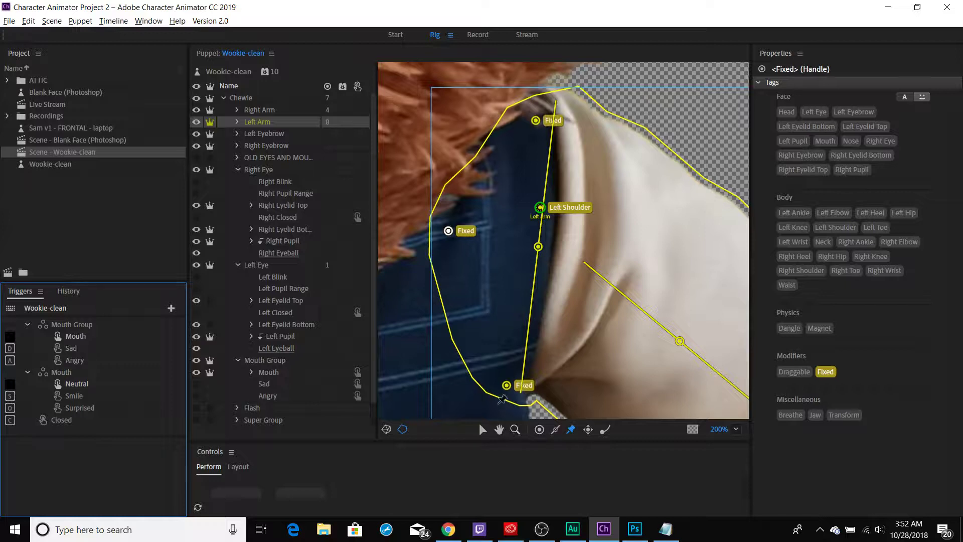
Pin the Right Arm layer's shoulder with three Fixed handles: at the shoulder's top, below the armpit and on the vest near the outline's inner edge
{"action": "left_click", "coordinate": [499, 429]}
{"action": "left_click_drag", "start_coordinate": [591, 317], "coordinate": [587, 348]}
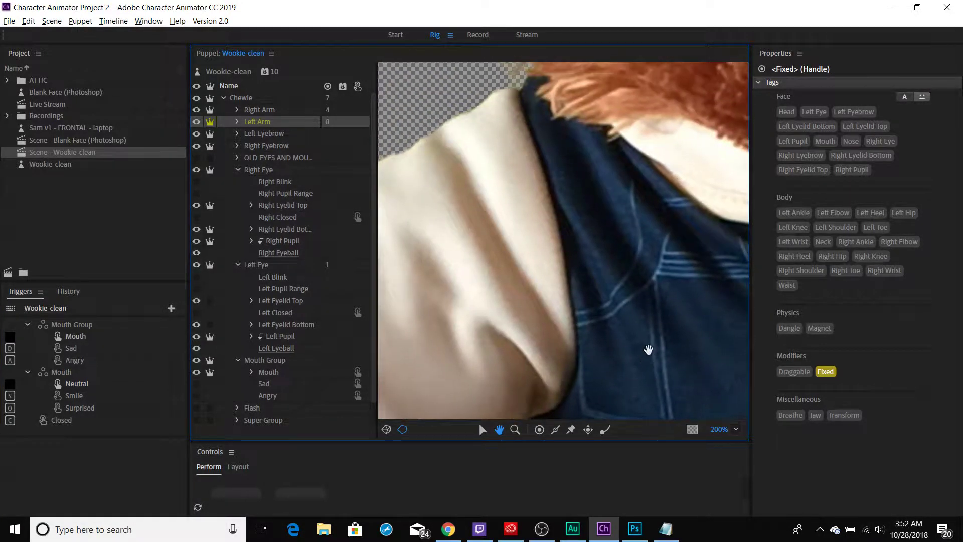
{"action": "scroll", "coordinate": [282, 329], "scroll_direction": "down", "scroll_amount": 1}
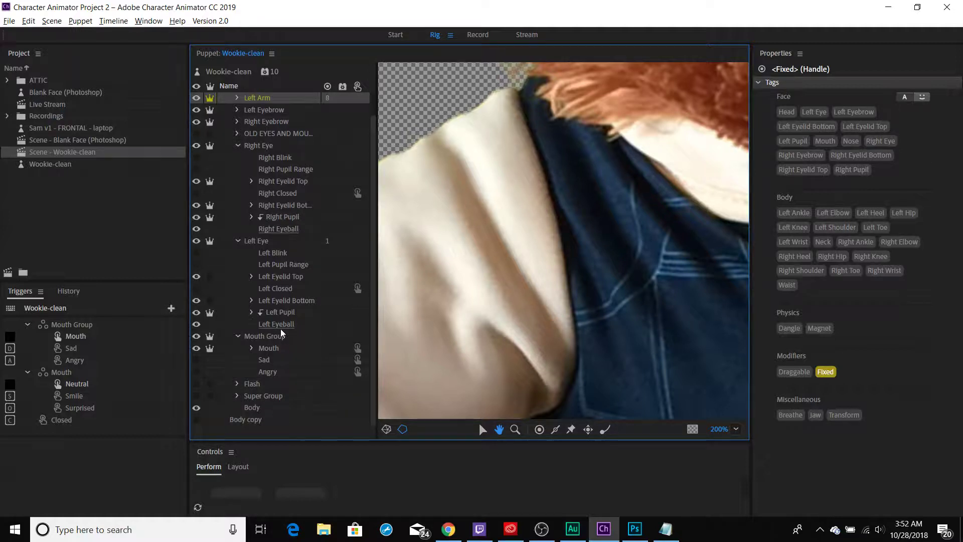
{"action": "left_click", "coordinate": [267, 122]}
{"action": "left_click", "coordinate": [263, 99]}
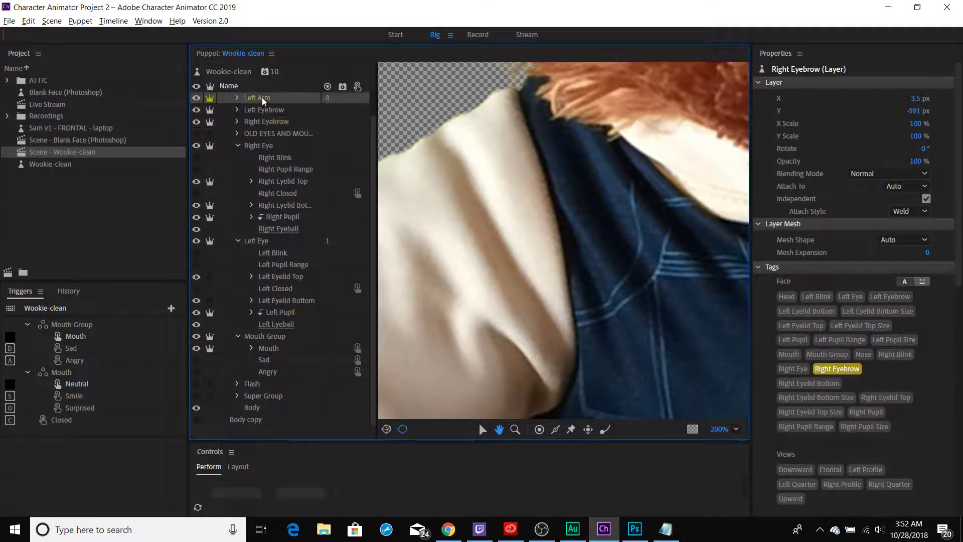
{"action": "scroll", "coordinate": [268, 111], "scroll_direction": "up", "scroll_amount": 1}
{"action": "left_click", "coordinate": [260, 110]}
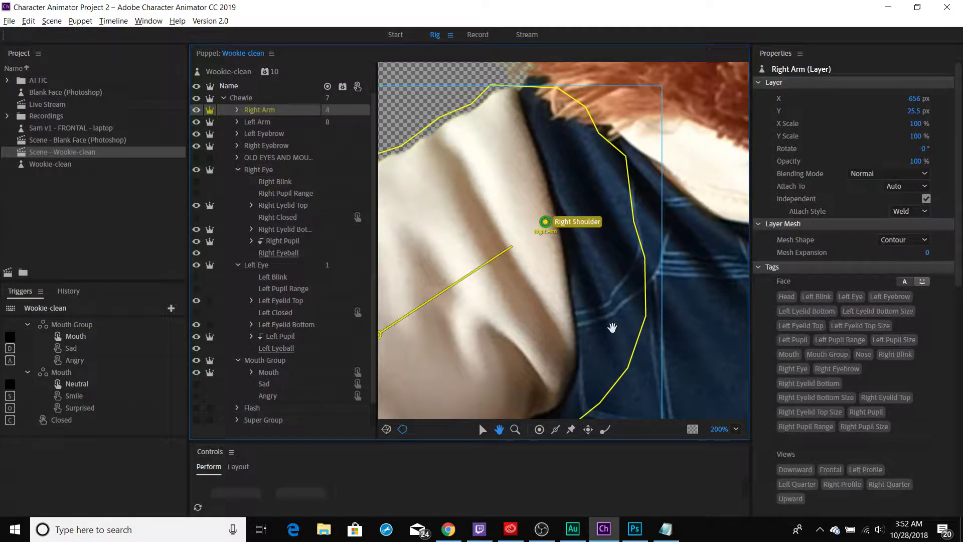
{"action": "left_click", "coordinate": [571, 429]}
{"action": "left_click", "coordinate": [529, 98]}
{"action": "left_click", "coordinate": [567, 414]}
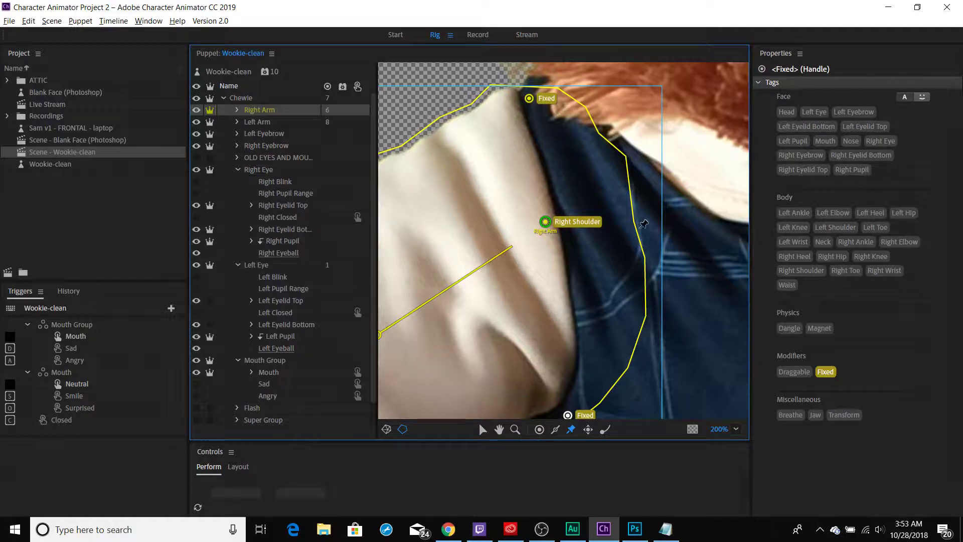
{"action": "left_click", "coordinate": [619, 227]}
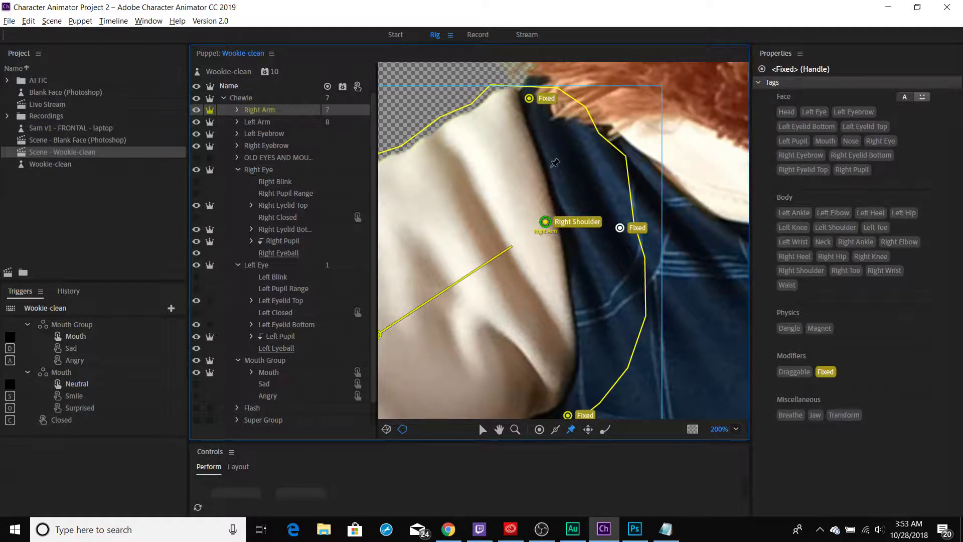
Test both pinned arms in the recording scene by moving each hand and fitting the whole puppet in view
{"action": "left_click", "coordinate": [478, 35]}
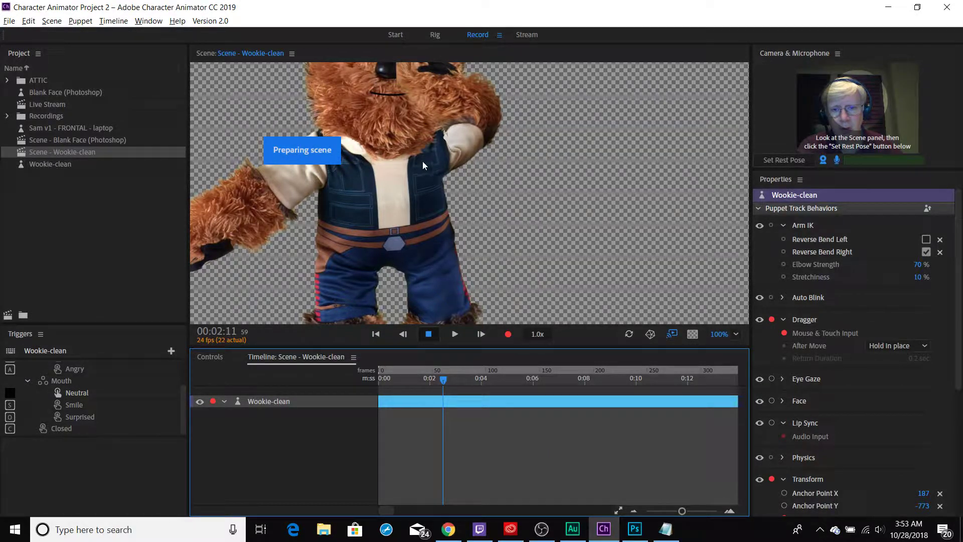
{"action": "left_click_drag", "start_coordinate": [534, 242], "coordinate": [537, 111]}
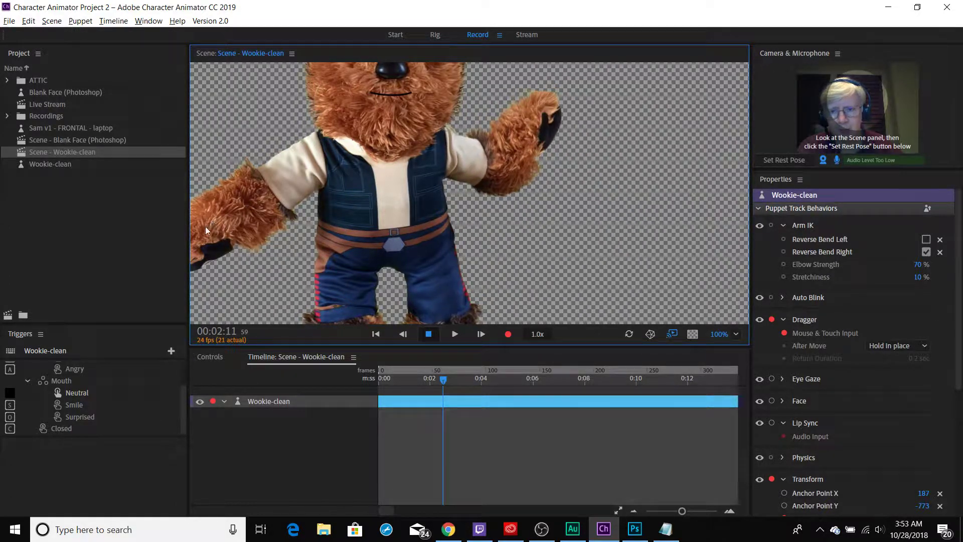
{"action": "left_click_drag", "start_coordinate": [206, 215], "coordinate": [342, 53]}
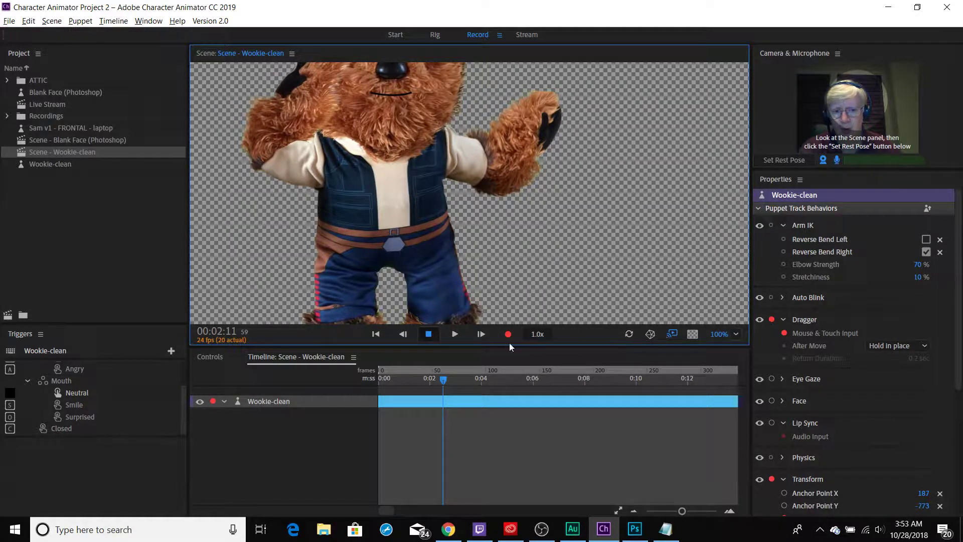
{"action": "left_click", "coordinate": [735, 334]}
{"action": "left_click", "coordinate": [748, 138]}
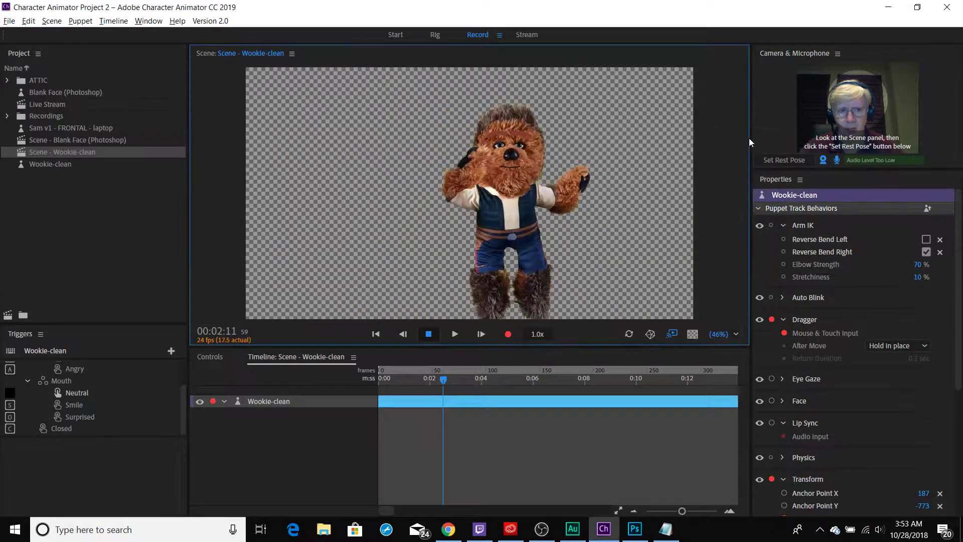
{"action": "left_click_drag", "start_coordinate": [475, 152], "coordinate": [424, 193]}
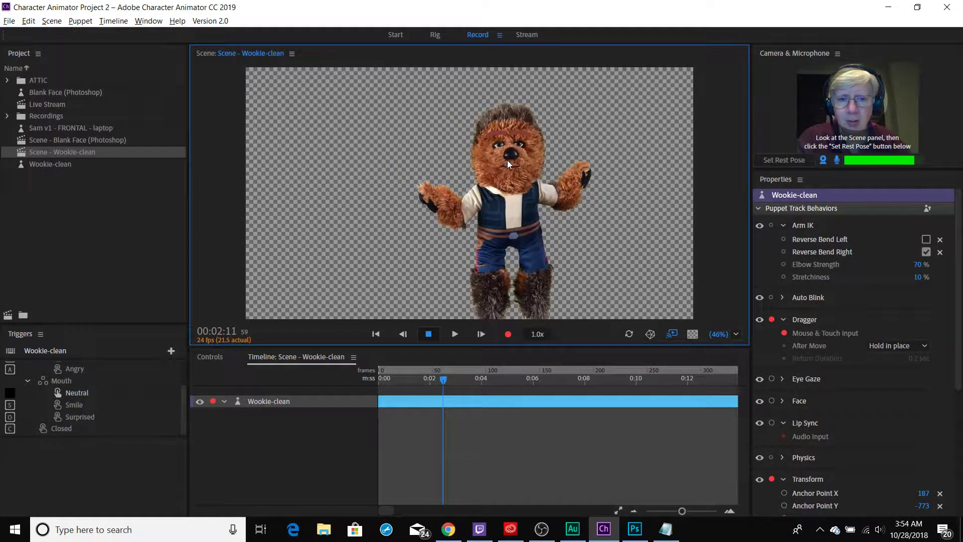
Show the puppet's mesh in the recording scene and examine it around both shoulders and the chest at 200% zoom
{"action": "left_click", "coordinate": [434, 34]}
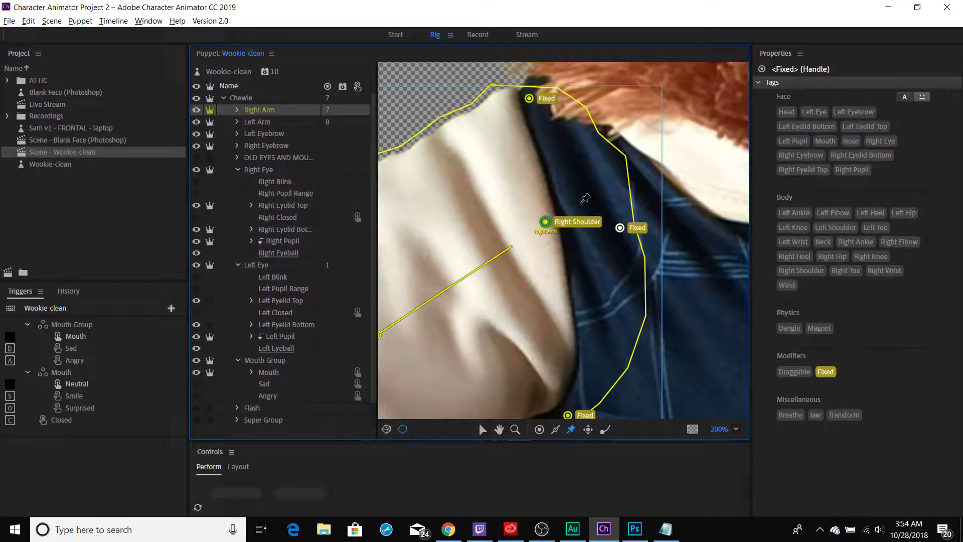
{"action": "left_click_drag", "start_coordinate": [639, 186], "coordinate": [383, 220]}
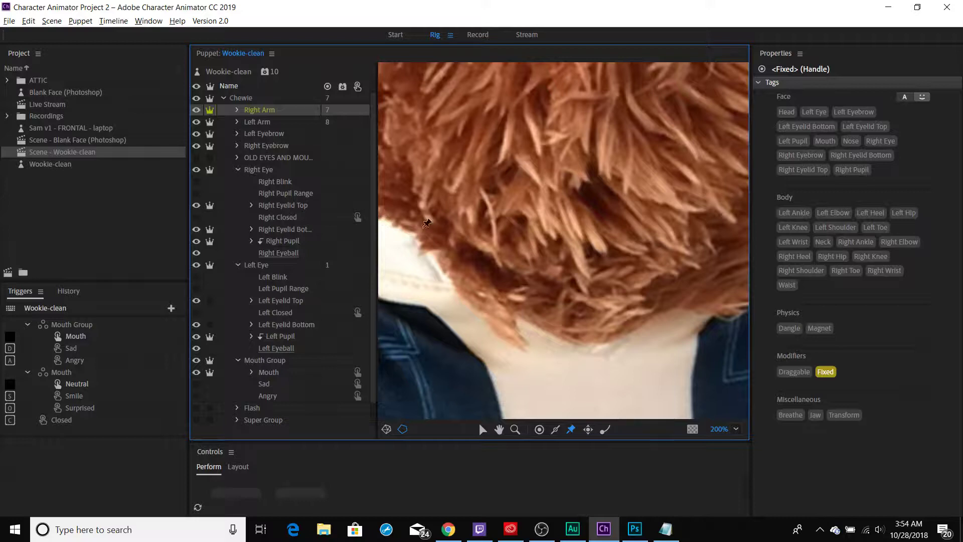
{"action": "key", "text": "ctrl+0"}
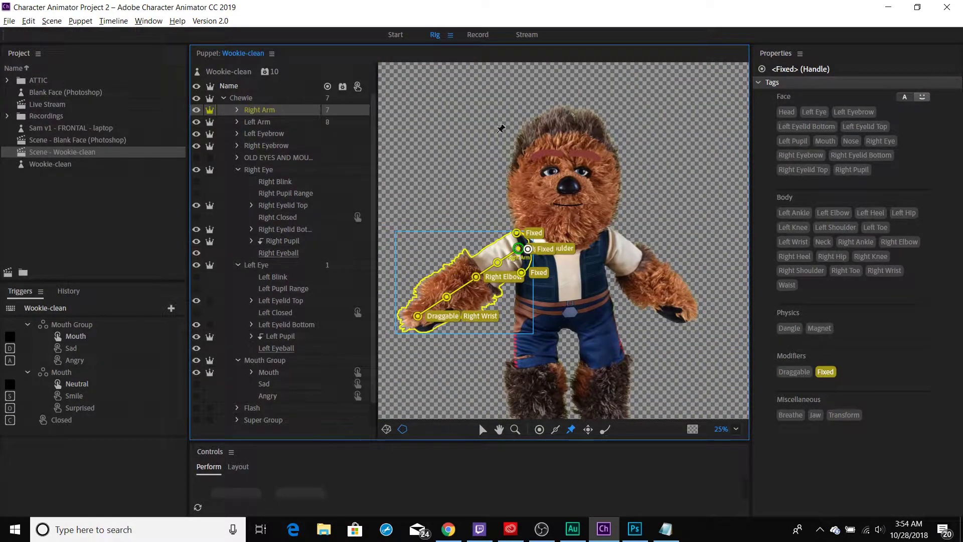
{"action": "left_click", "coordinate": [476, 35]}
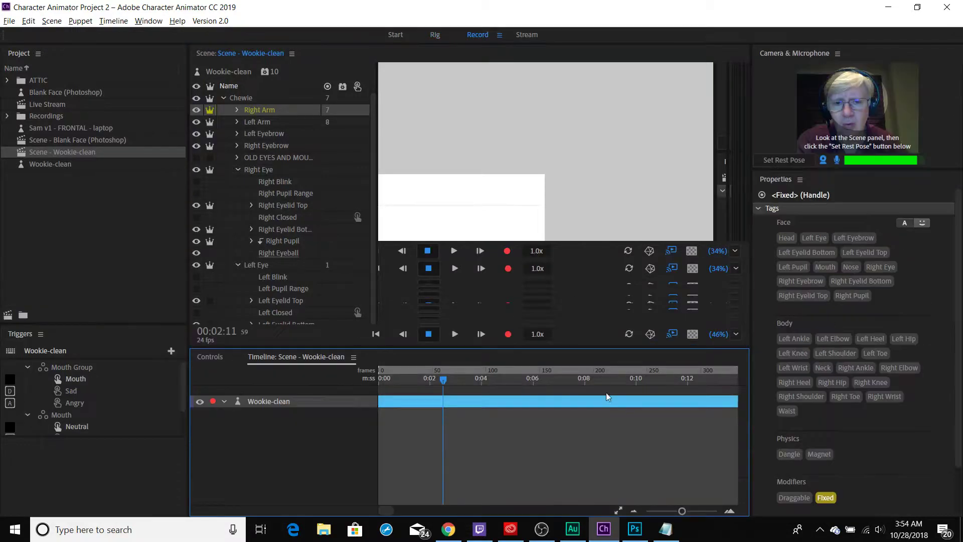
{"action": "left_click", "coordinate": [650, 334]}
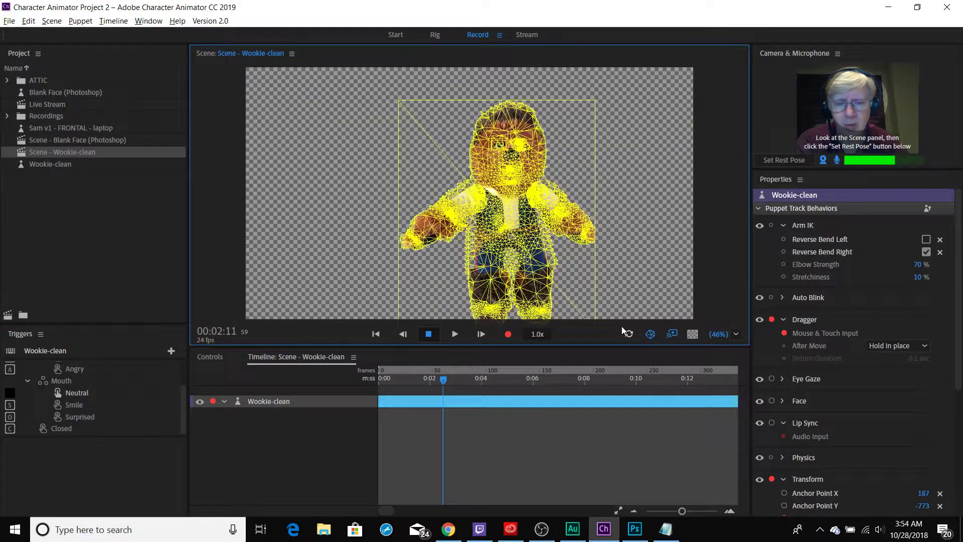
{"action": "scroll", "coordinate": [538, 158], "scroll_direction": "up", "scroll_amount": 8}
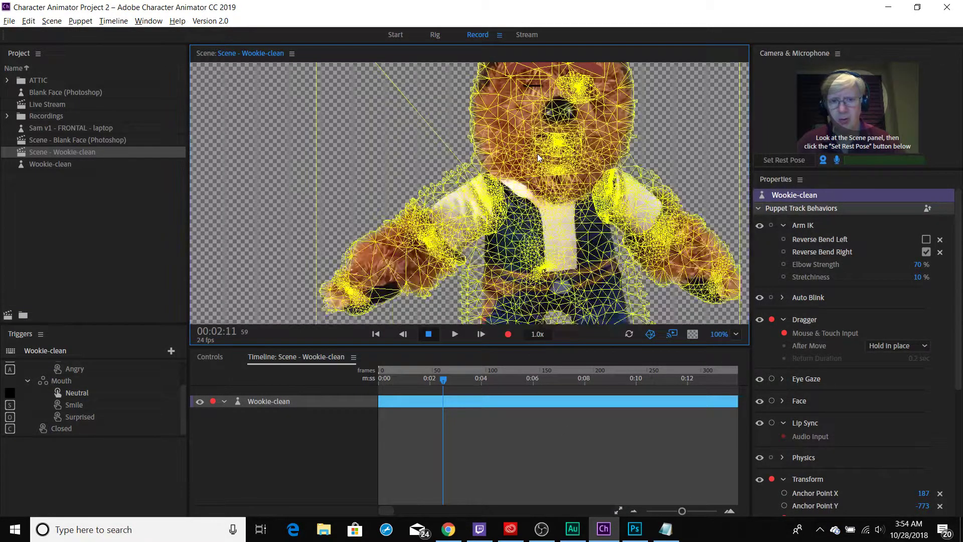
{"action": "scroll", "coordinate": [538, 158], "scroll_direction": "down", "scroll_amount": 3}
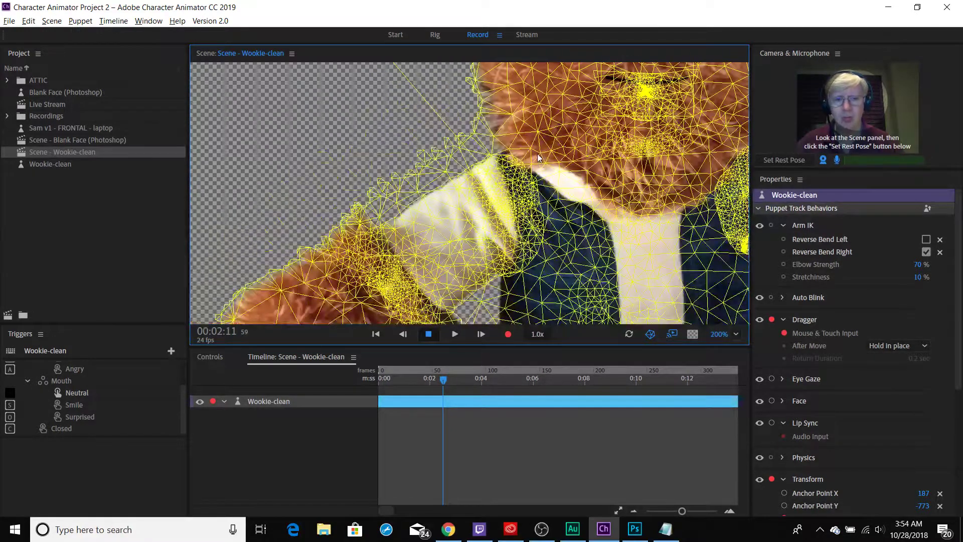
{"action": "key", "text": "space"}
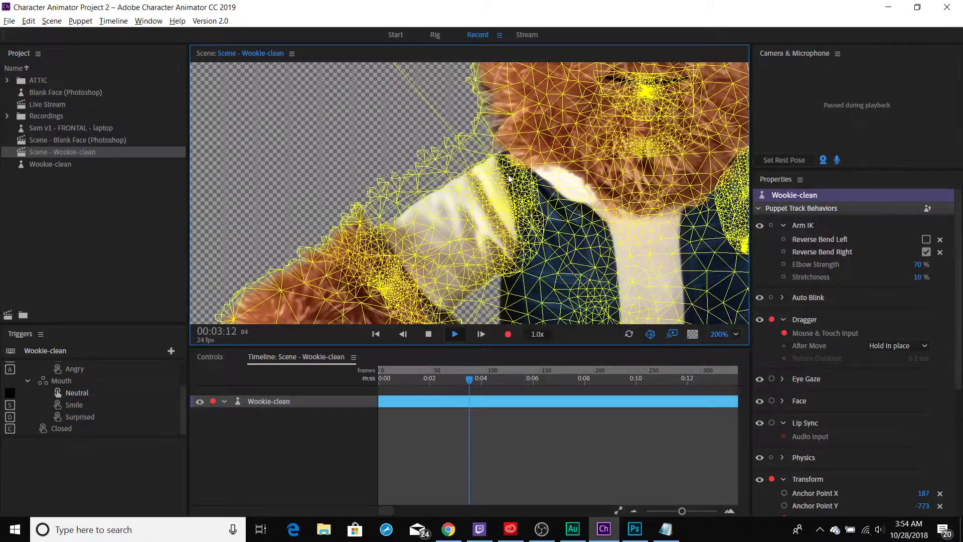
{"action": "key", "text": "space"}
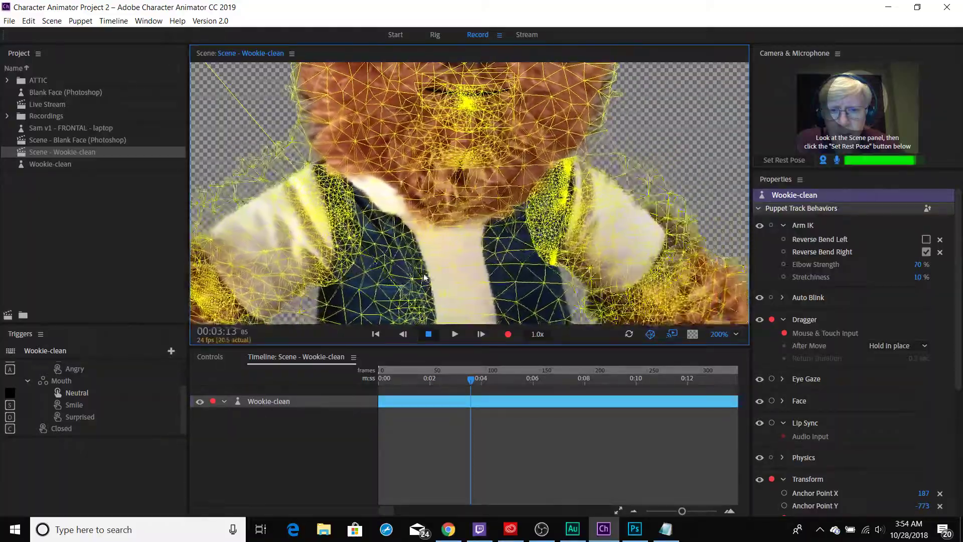
{"action": "left_click_drag", "start_coordinate": [442, 273], "coordinate": [491, 285]}
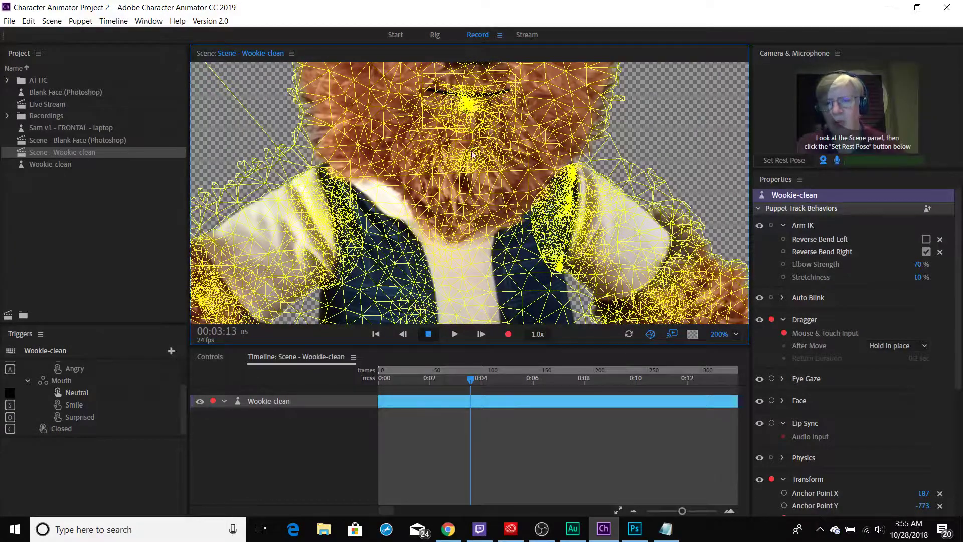
Delete the Head handle below the mouth from the Chewie layer
{"action": "left_click", "coordinate": [435, 35]}
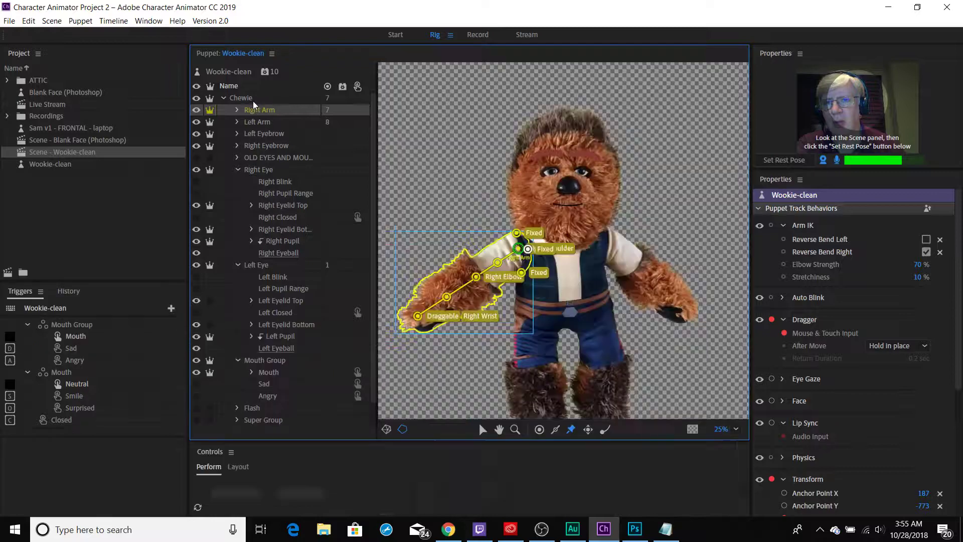
{"action": "left_click", "coordinate": [258, 99]}
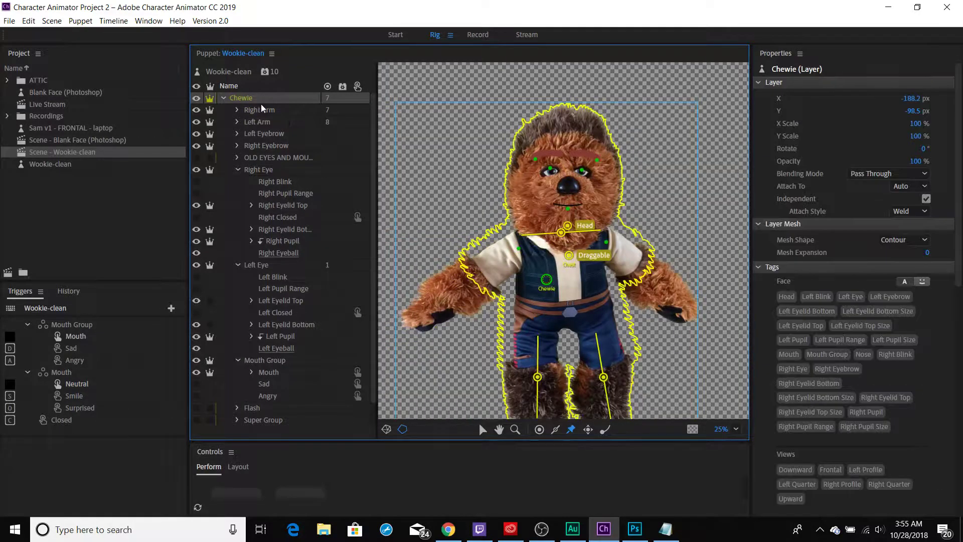
{"action": "left_click", "coordinate": [567, 225]}
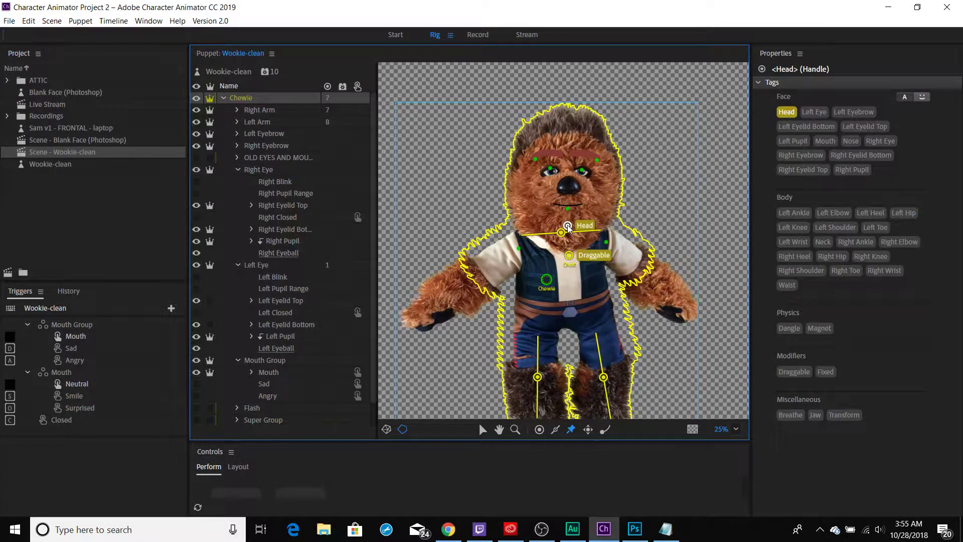
{"action": "key", "text": "Delete"}
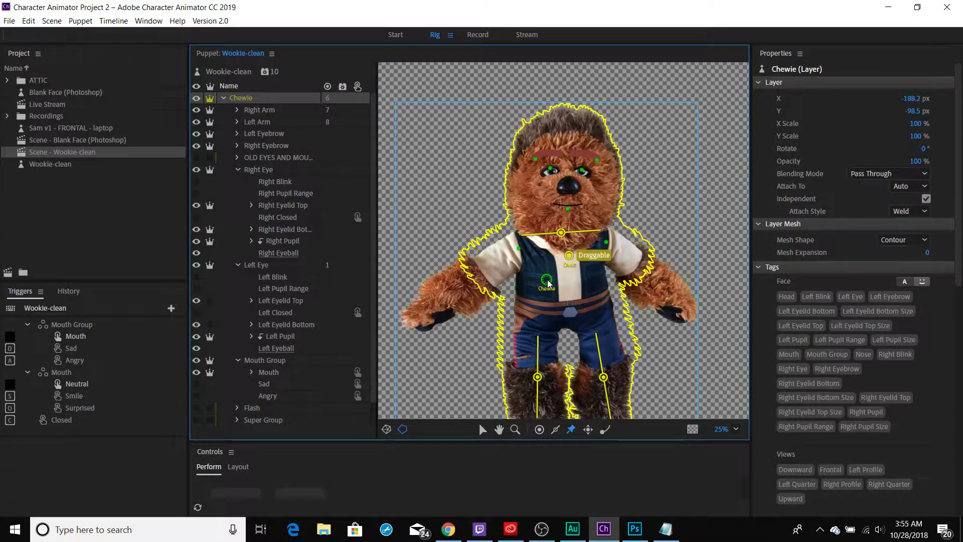
Move the Chewie layer's origin handle down to the belt above the buckle and test the body in the recording scene
{"action": "left_click_drag", "start_coordinate": [547, 283], "coordinate": [570, 300]}
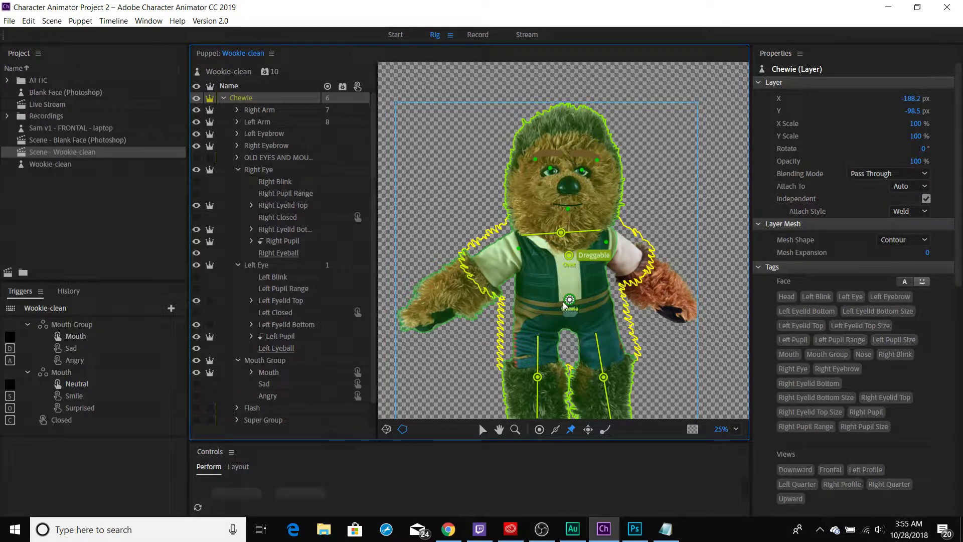
{"action": "left_click", "coordinate": [569, 300]}
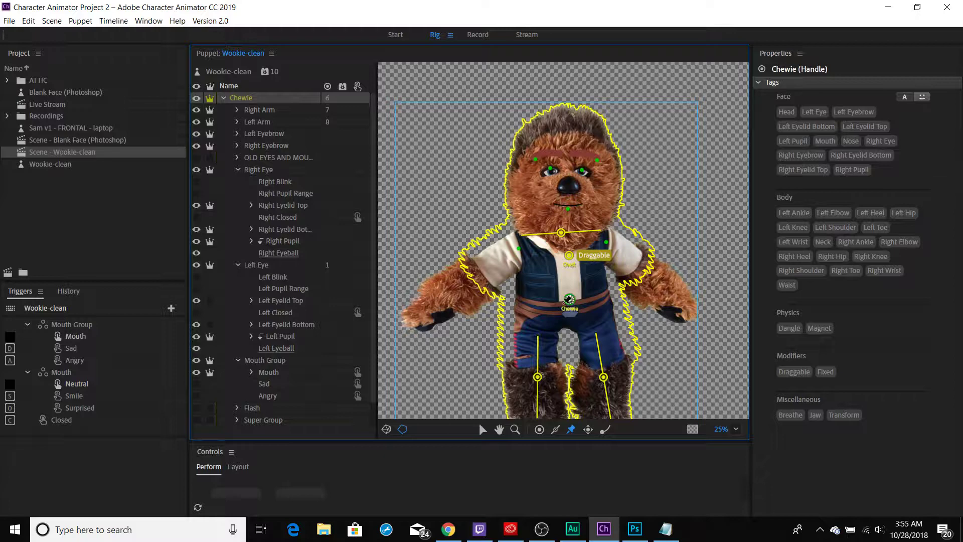
{"action": "left_click", "coordinate": [478, 35]}
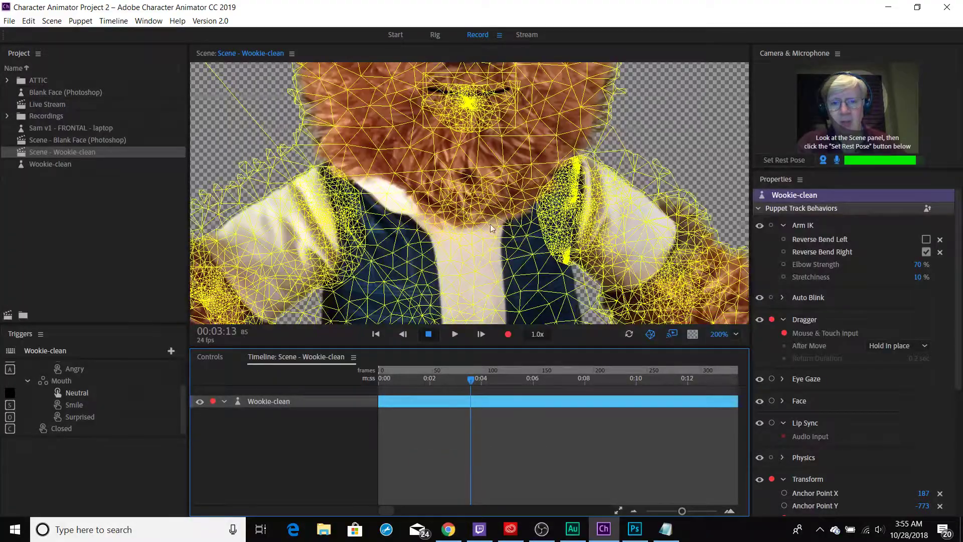
{"action": "left_click", "coordinate": [469, 254]}
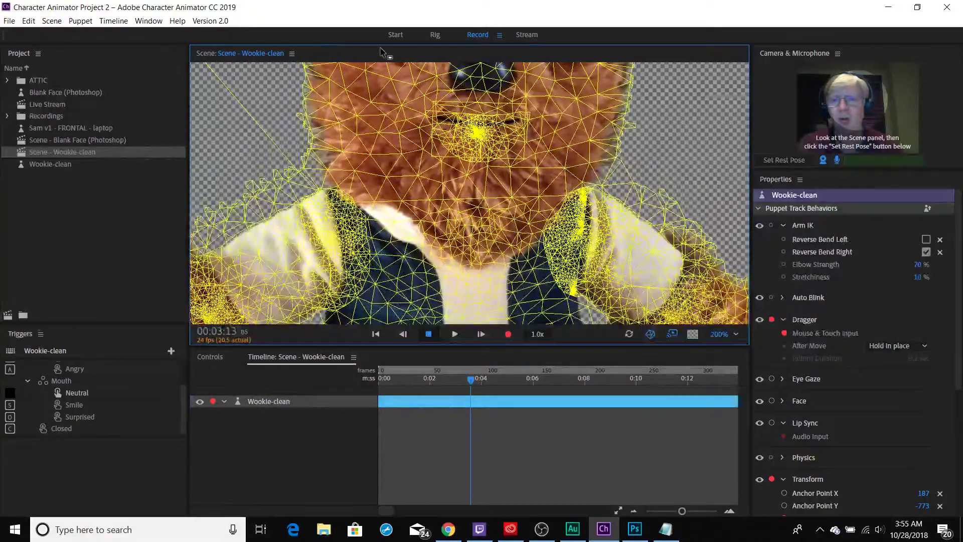
Tag the Mouth Group's origin handle as Head
{"action": "left_click", "coordinate": [434, 36]}
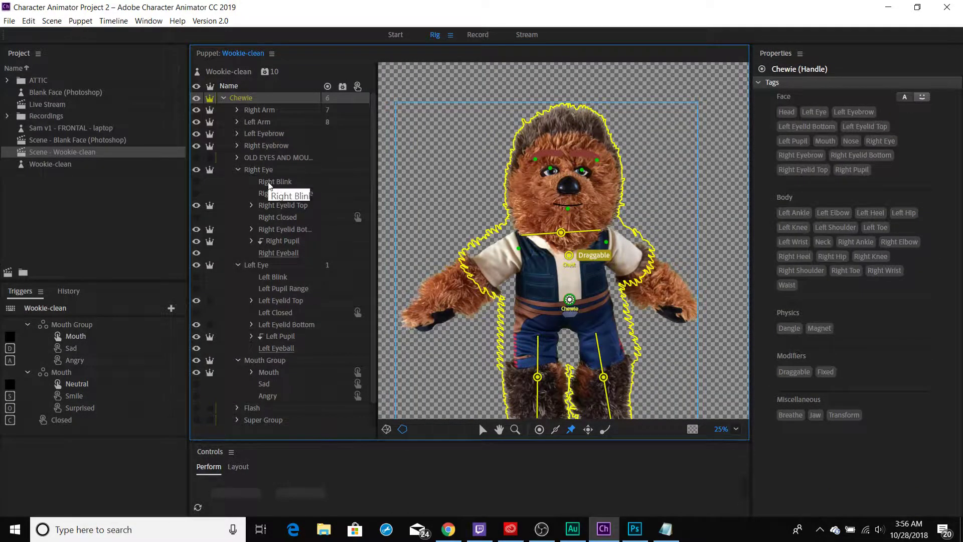
{"action": "left_click", "coordinate": [270, 361]}
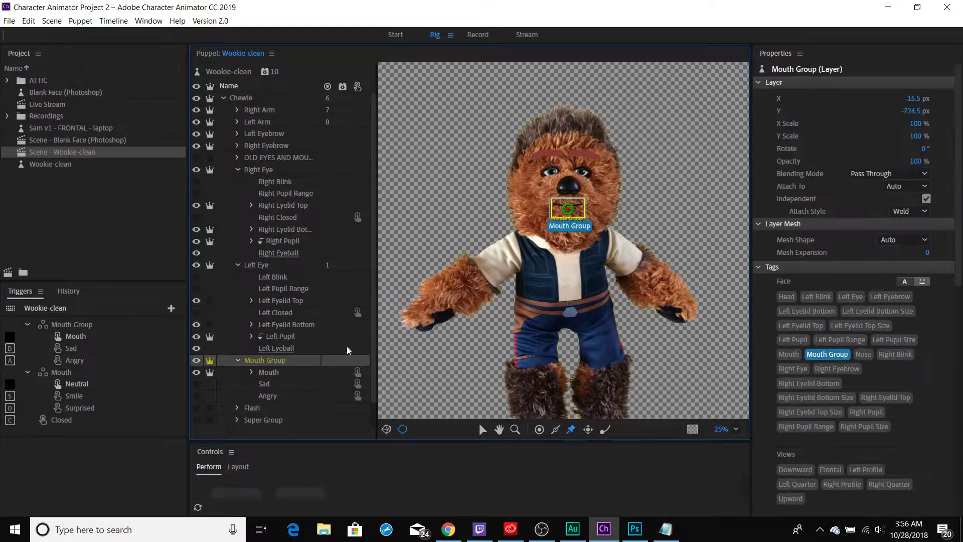
{"action": "left_click", "coordinate": [570, 211]}
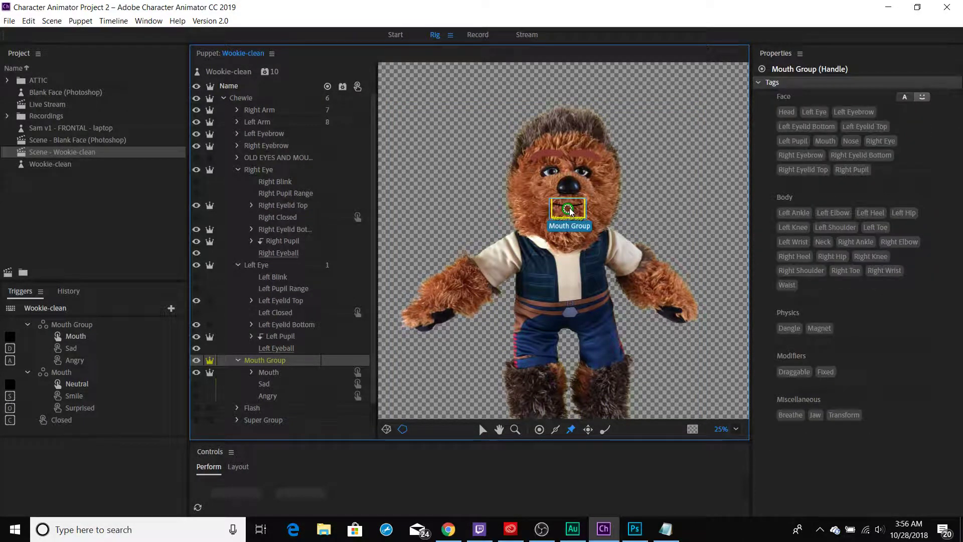
{"action": "left_click", "coordinate": [786, 114]}
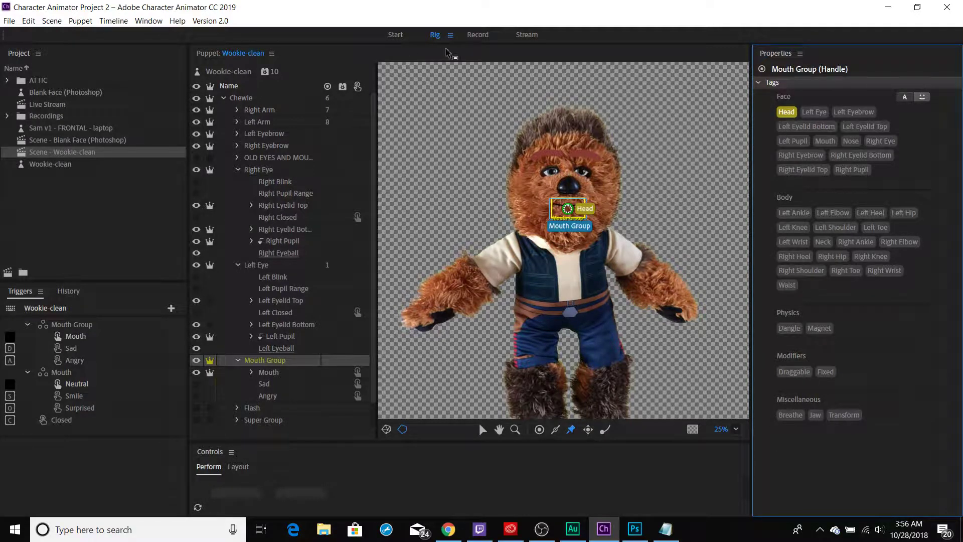
Arm the Face behavior to test the head's movement in the recording scene and hide the puppet's mesh
{"action": "left_click", "coordinate": [476, 34]}
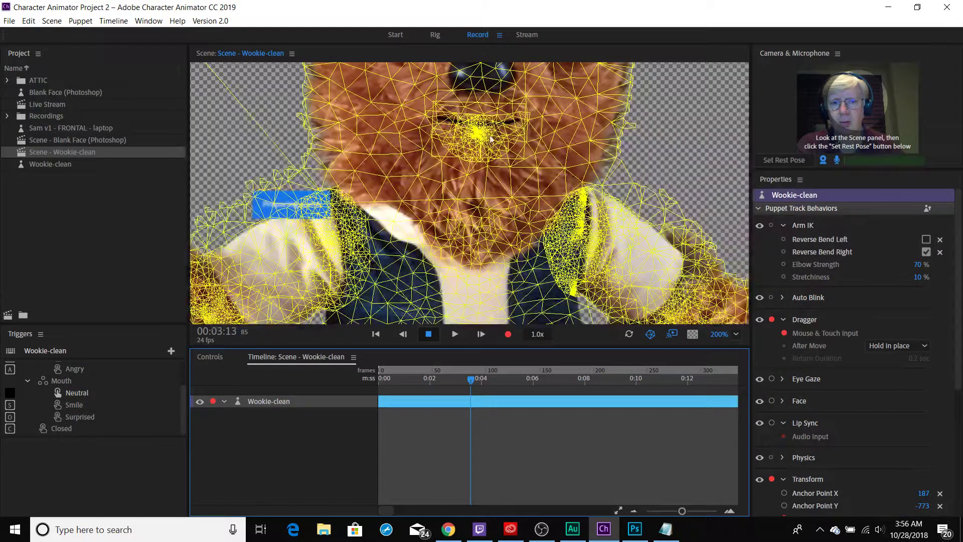
{"action": "left_click", "coordinate": [476, 216]}
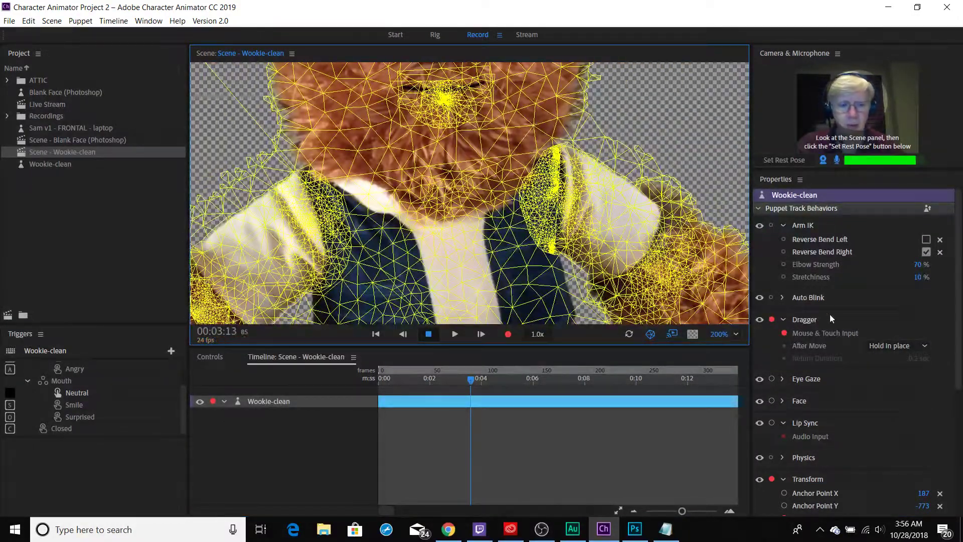
{"action": "left_click", "coordinate": [771, 401]}
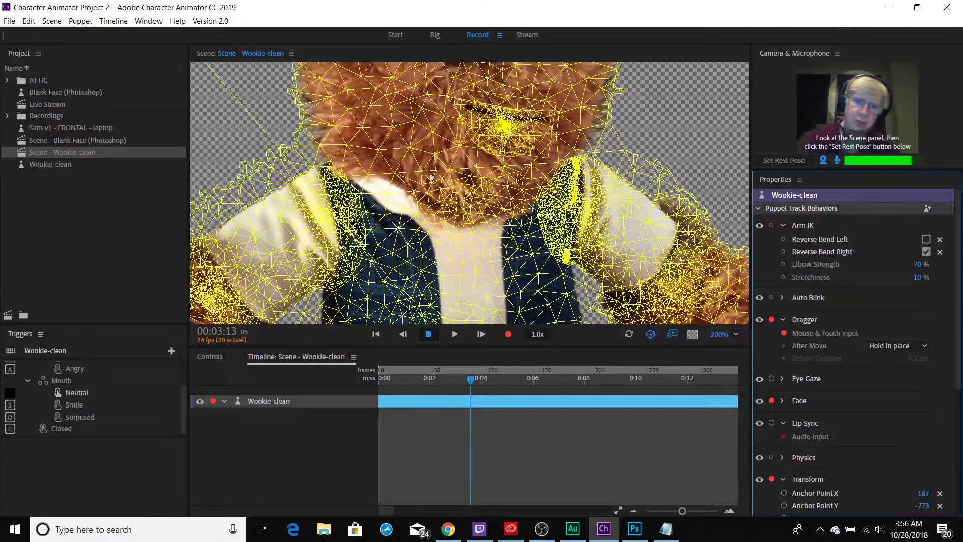
{"action": "scroll", "coordinate": [413, 167], "scroll_direction": "down", "scroll_amount": 2}
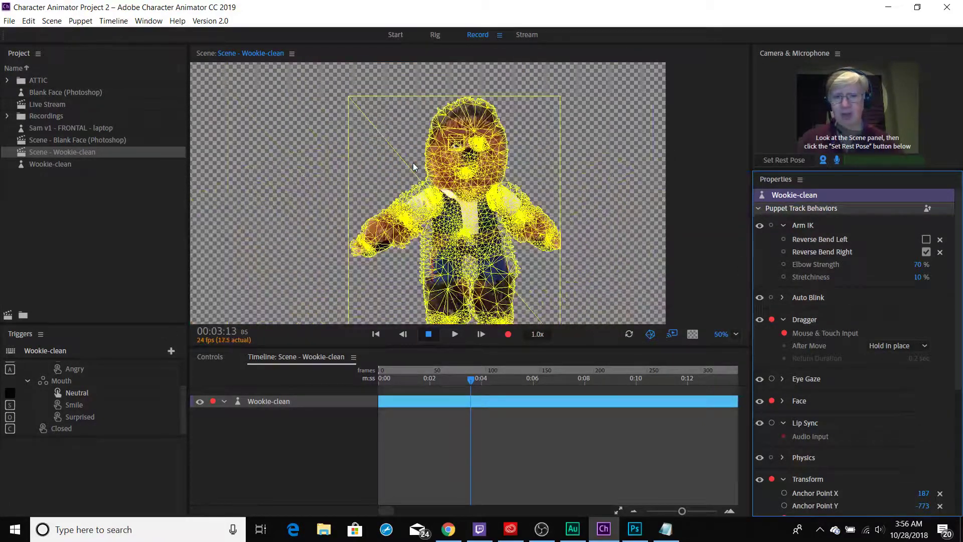
{"action": "left_click", "coordinate": [650, 334]}
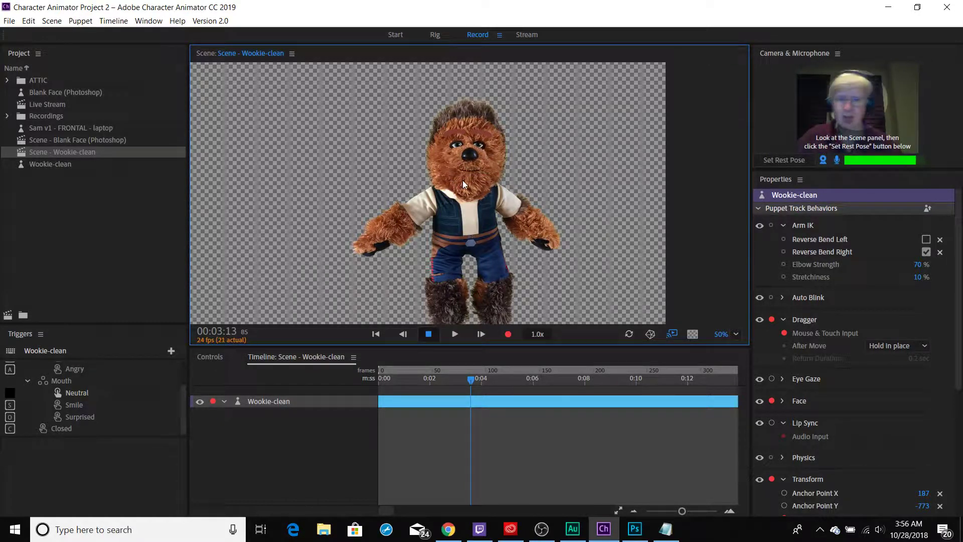
Undo the Head tag on the Mouth Group's handle in the puppet rig
{"action": "left_click", "coordinate": [432, 36]}
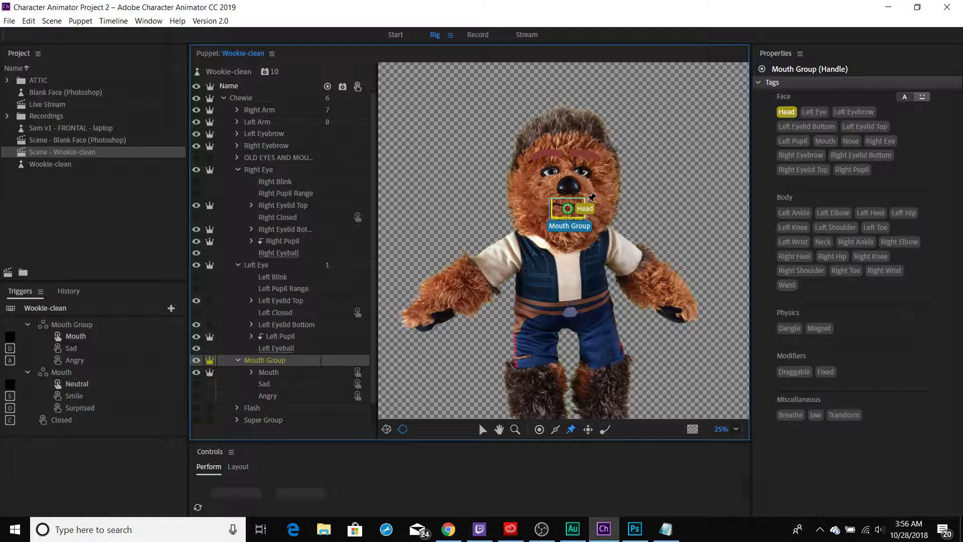
{"action": "key", "text": "ctrl+z"}
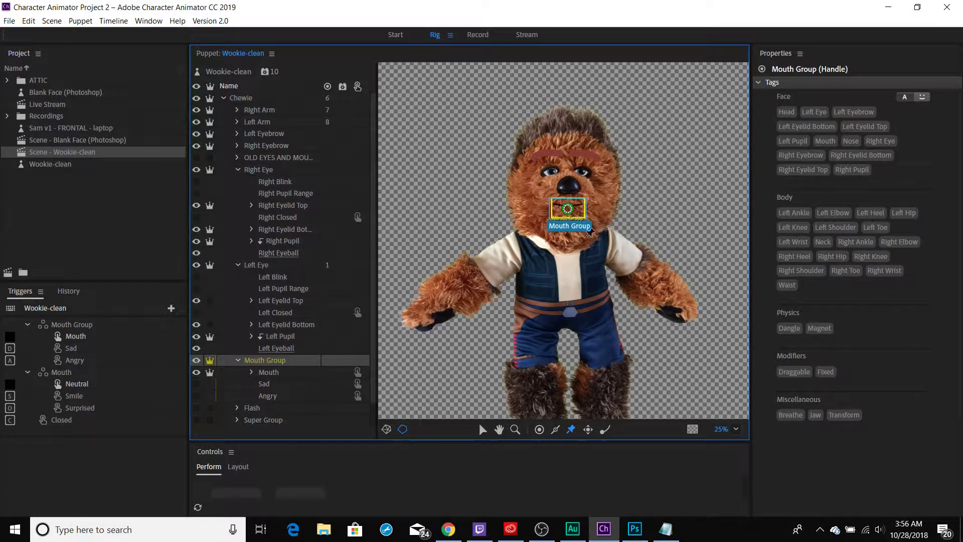
{"action": "left_click", "coordinate": [539, 430]}
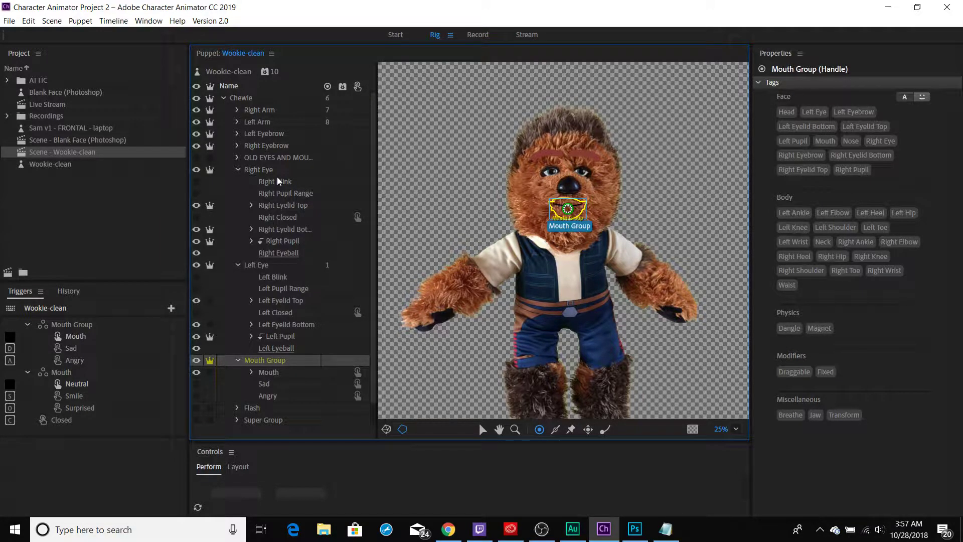
Switch to Photoshop and paint a pink dot over the nose on a new layer directly above Body
{"action": "key", "text": "alt+Tab"}
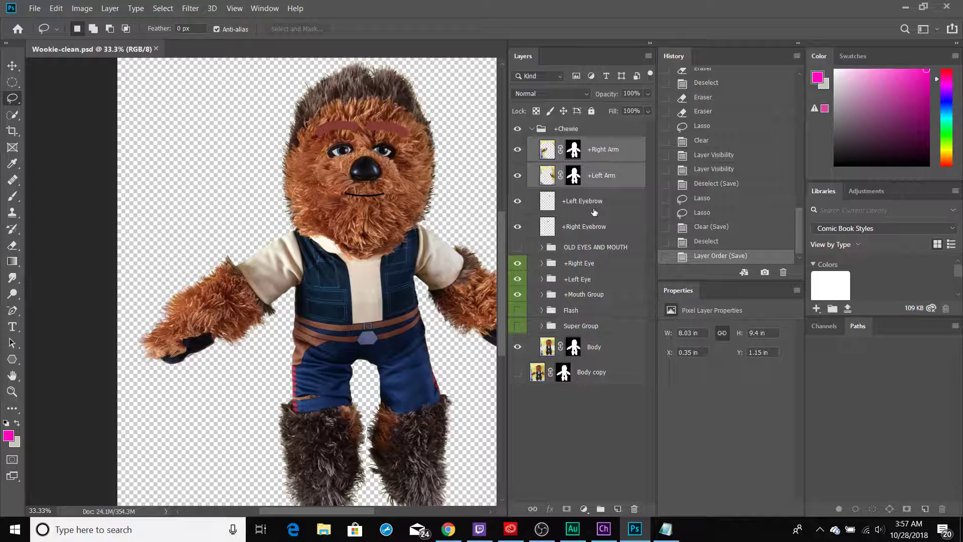
{"action": "left_click", "coordinate": [594, 351]}
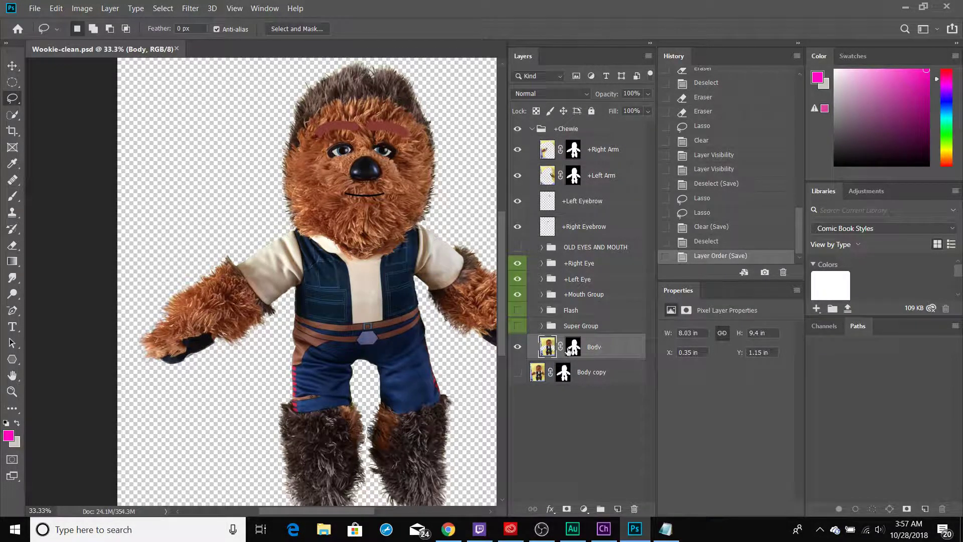
{"action": "left_click", "coordinate": [618, 508]}
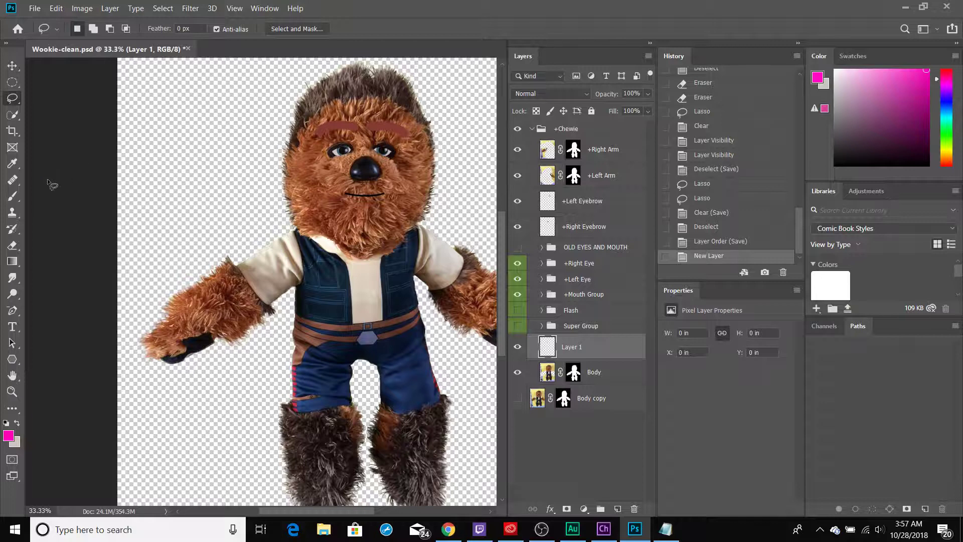
{"action": "left_click", "coordinate": [14, 200]}
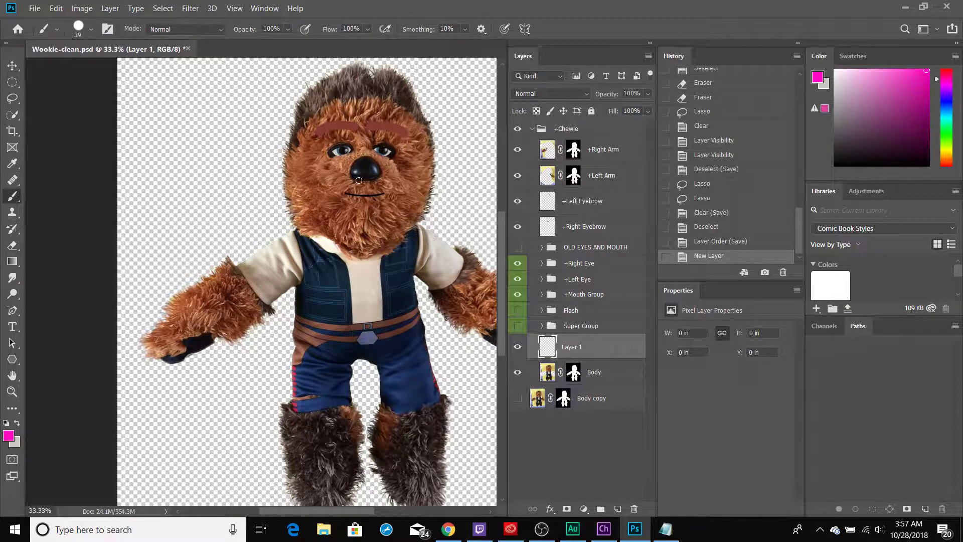
{"action": "mouse_move", "coordinate": [371, 162]}
{"action": "left_mouse_down"}
{"action": "mouse_move", "coordinate": [355, 159]}
{"action": "mouse_move", "coordinate": [354, 179]}
{"action": "mouse_move", "coordinate": [377, 175]}
{"action": "mouse_move", "coordinate": [372, 167]}
{"action": "left_mouse_up"}
Rename the pink dot's layer as Nose and hide it
{"action": "double_click", "coordinate": [580, 347]}
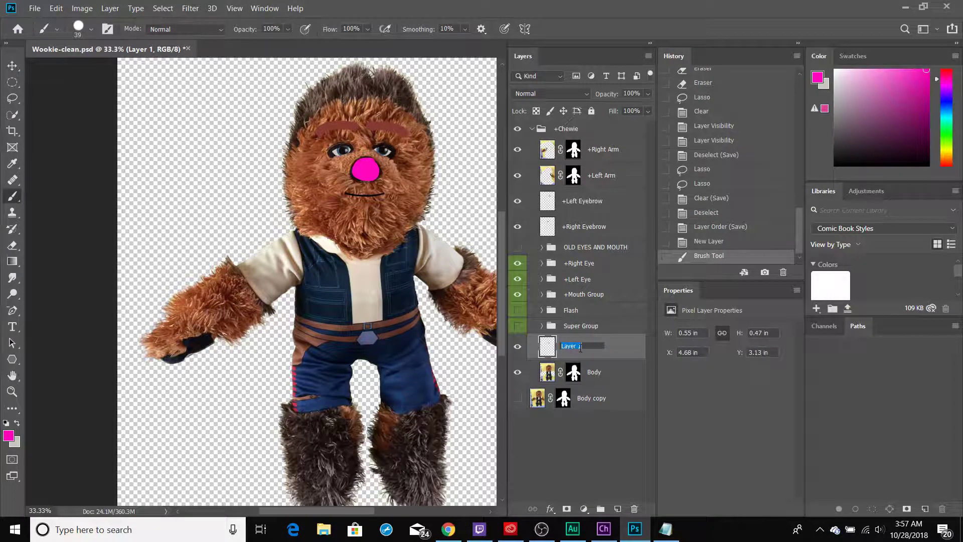
{"action": "type", "text": "Nose"}
{"action": "key", "text": "Return"}
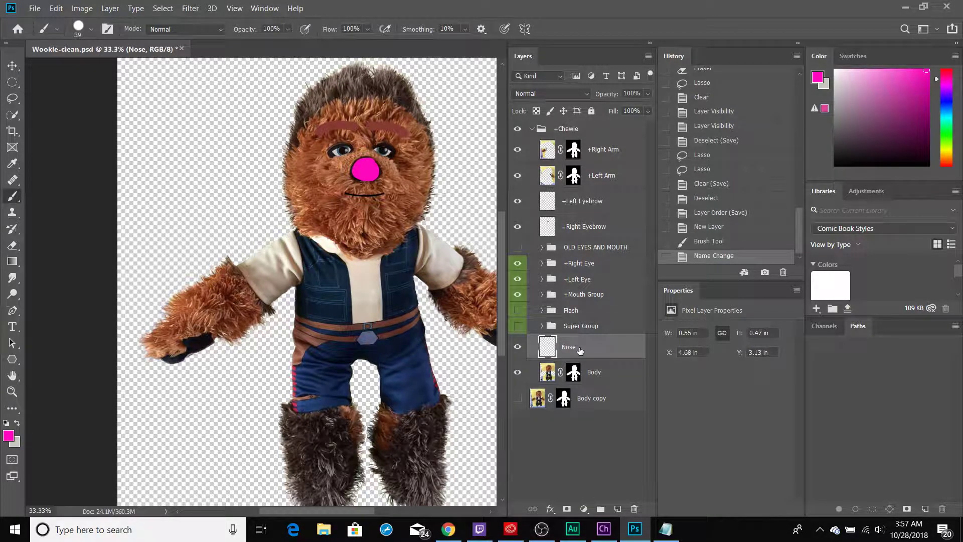
{"action": "left_click", "coordinate": [518, 352]}
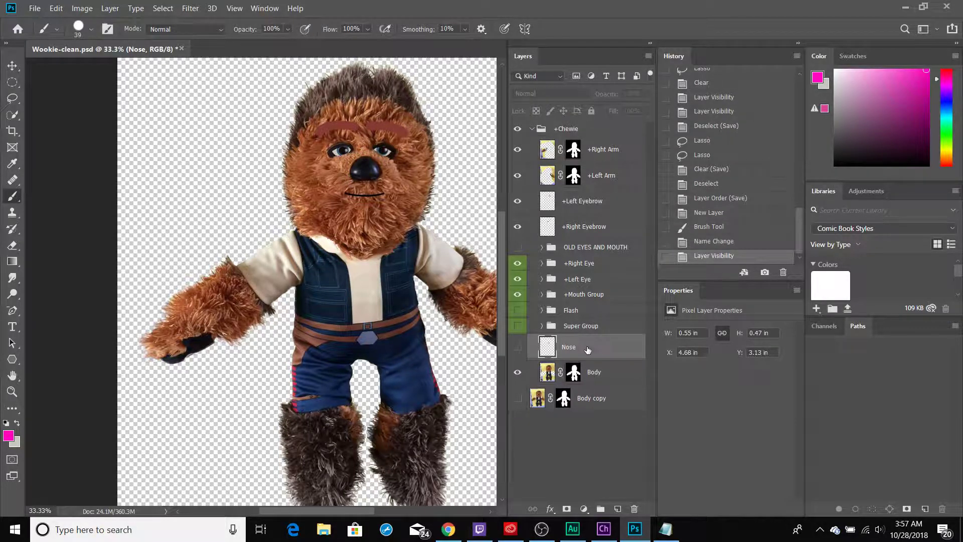
Put the hidden Nose layer into a new group named Nose
{"action": "right_click", "coordinate": [584, 349]}
{"action": "left_click", "coordinate": [559, 352]}
{"action": "right_click", "coordinate": [571, 350]}
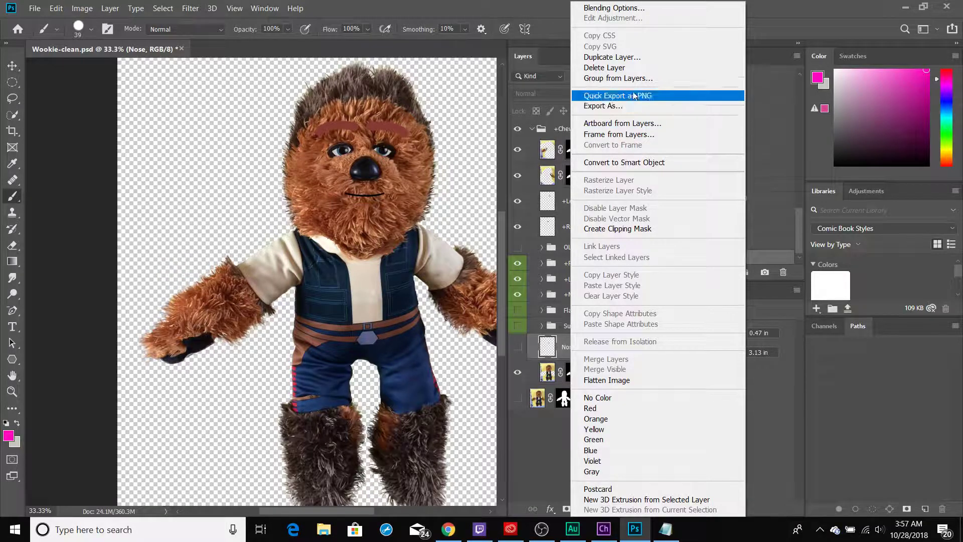
{"action": "left_click", "coordinate": [631, 78]}
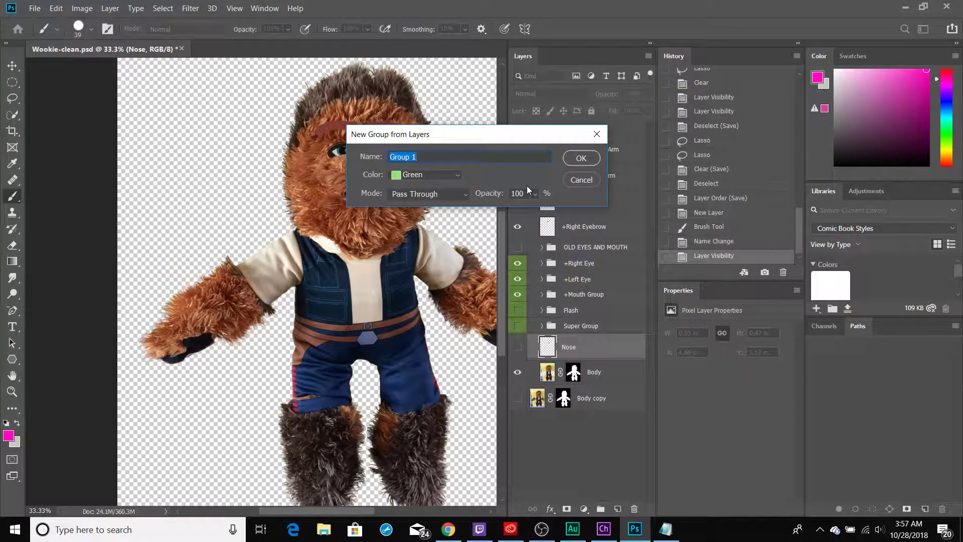
{"action": "type", "text": "Nose"}
{"action": "key", "text": "Return"}
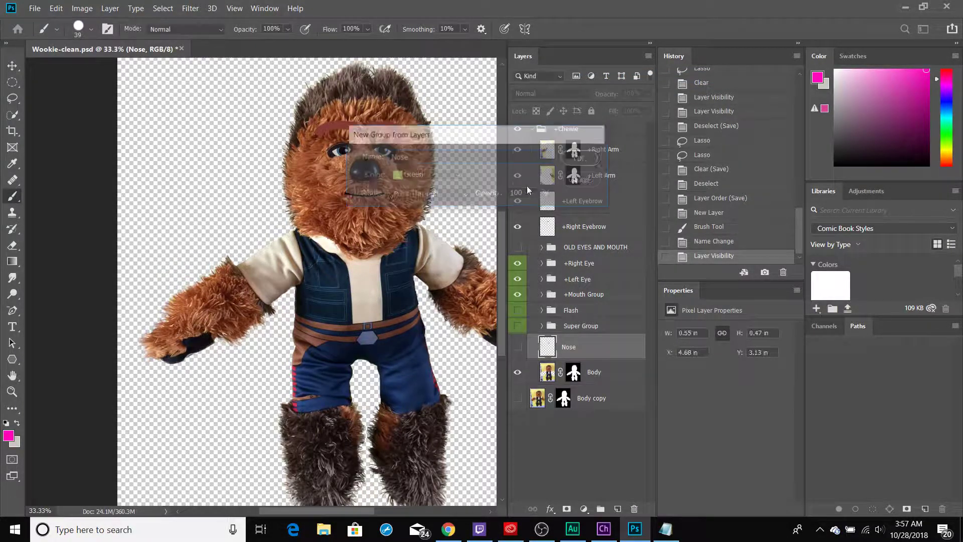
Rename the layer inside the Nose group as Pink Dot, then save and close Wookie-clean.psd
{"action": "double_click", "coordinate": [583, 362]}
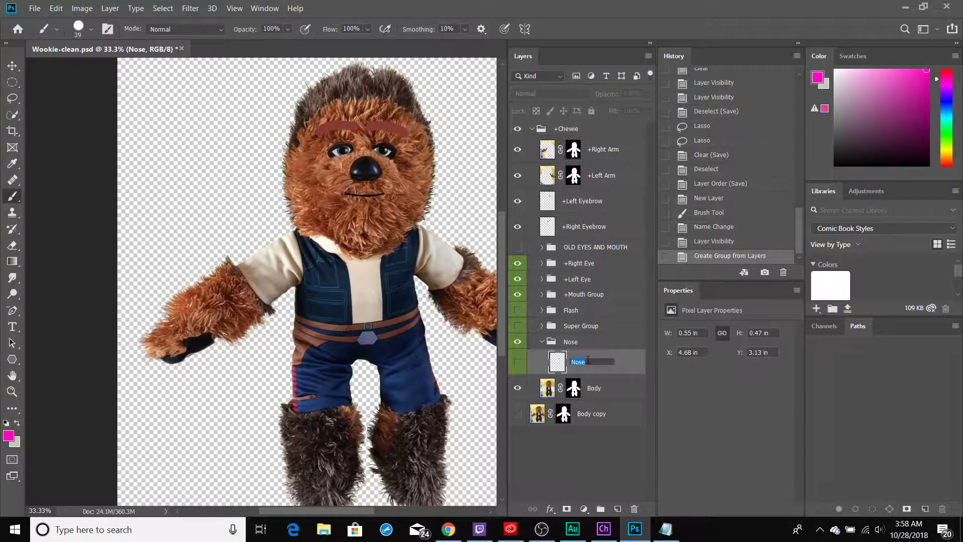
{"action": "type", "text": "Pink Do"}
{"action": "type", "text": "t"}
{"action": "key", "text": "Return"}
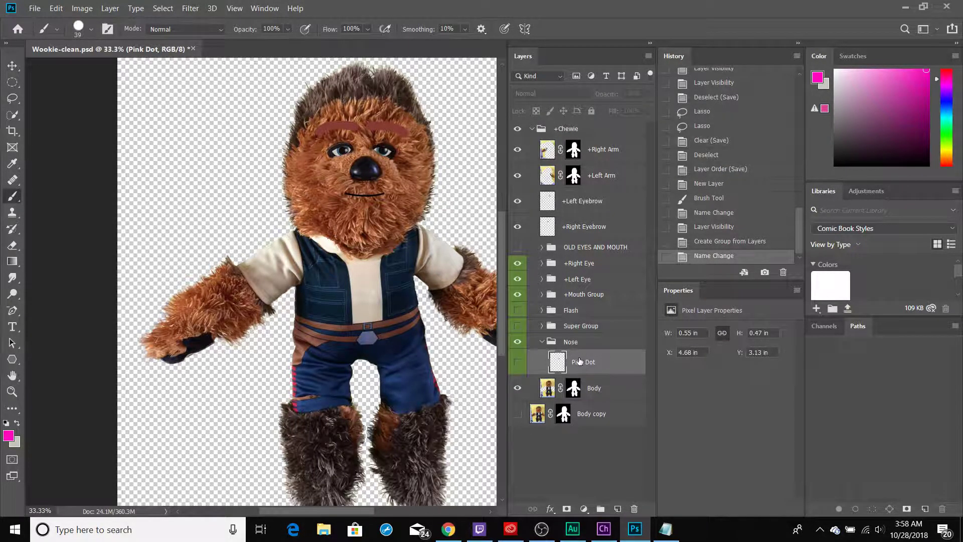
{"action": "key", "text": "ctrl+s"}
{"action": "key", "text": "ctrl+w"}
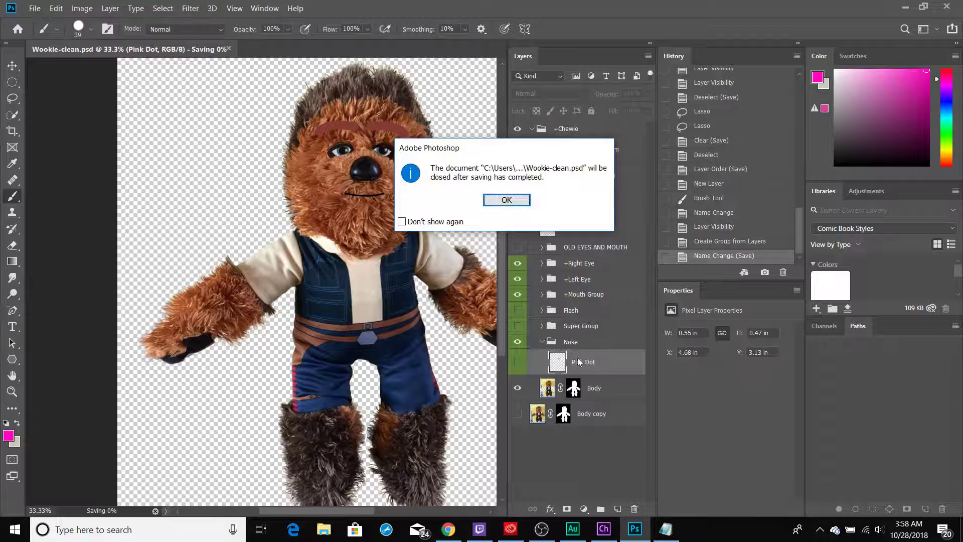
{"action": "left_click", "coordinate": [506, 200]}
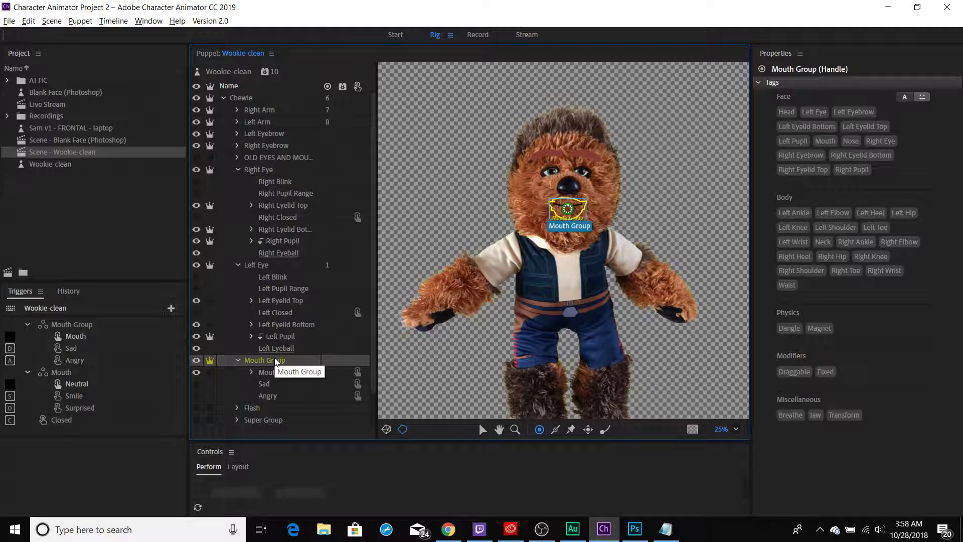
In Character Animator, add the Head tag to the Nose layer and test the head's movement in the recording scene
{"action": "scroll", "coordinate": [275, 361], "scroll_direction": "down", "scroll_amount": 1}
{"action": "left_click", "coordinate": [264, 396]}
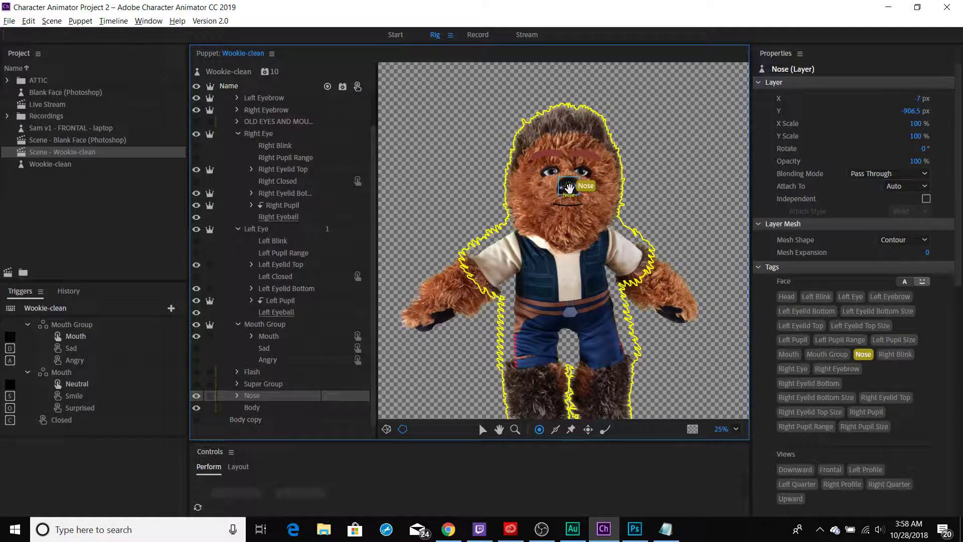
{"action": "left_click", "coordinate": [787, 299]}
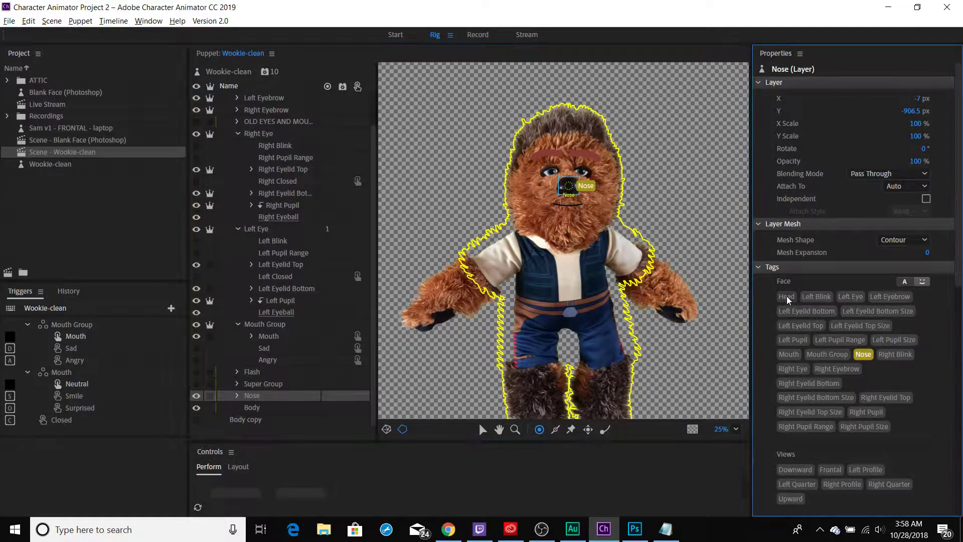
{"action": "left_click", "coordinate": [786, 298]}
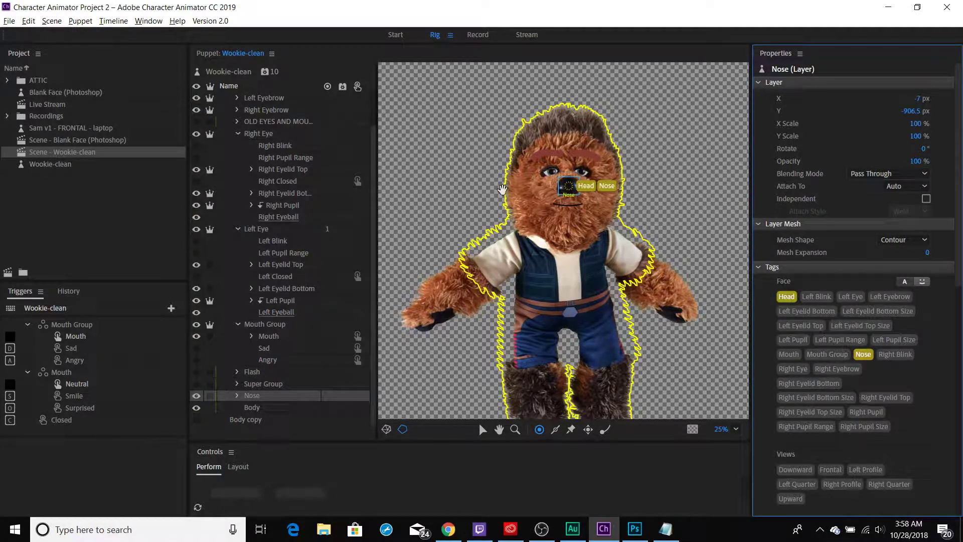
{"action": "left_click", "coordinate": [476, 35]}
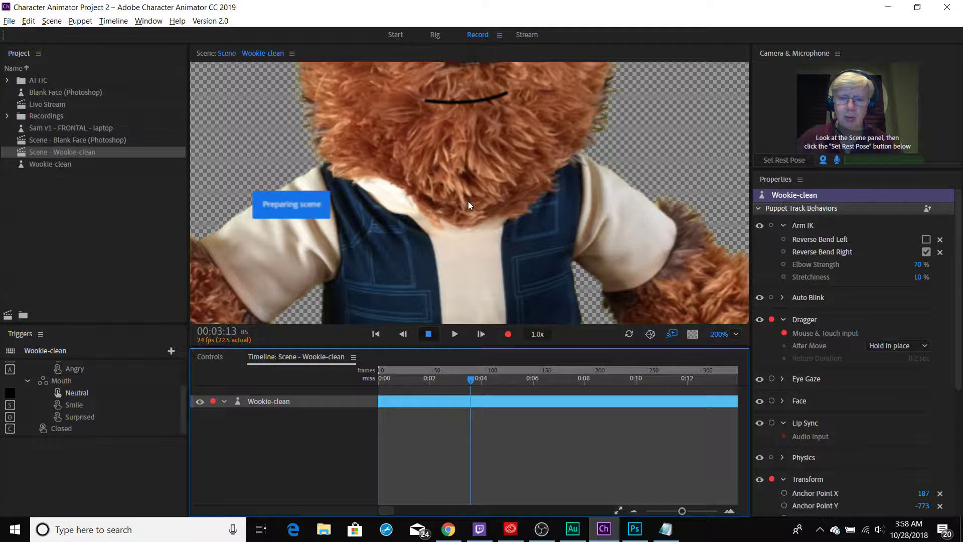
{"action": "left_click", "coordinate": [472, 225]}
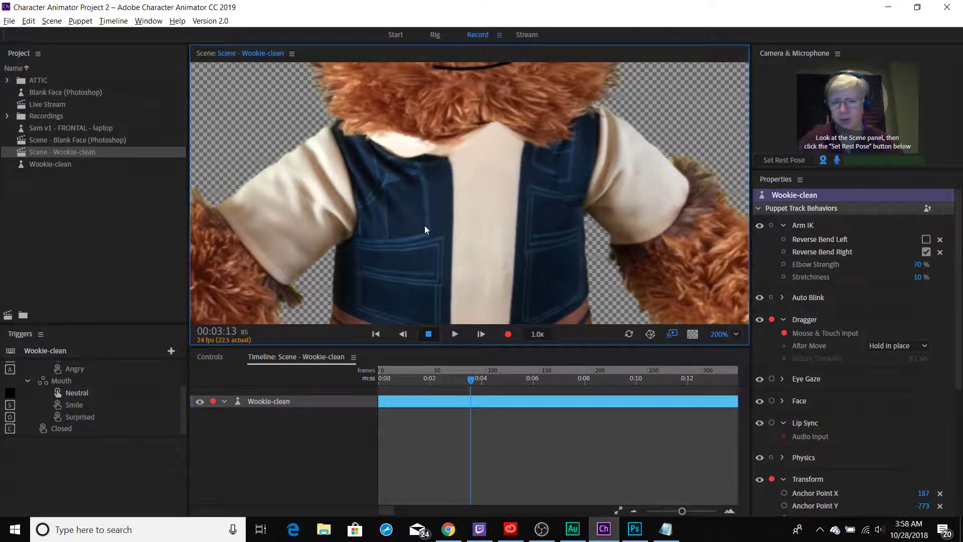
In the Wookie-clean rig, remove the Head and Nose tags from the Nose handle
{"action": "scroll", "coordinate": [424, 224], "scroll_direction": "down", "scroll_amount": 1}
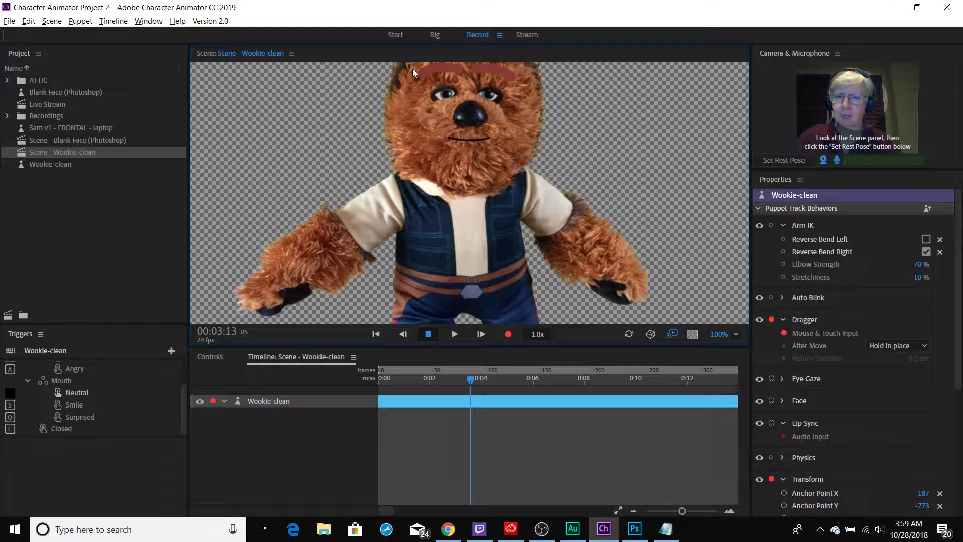
{"action": "left_click", "coordinate": [434, 35]}
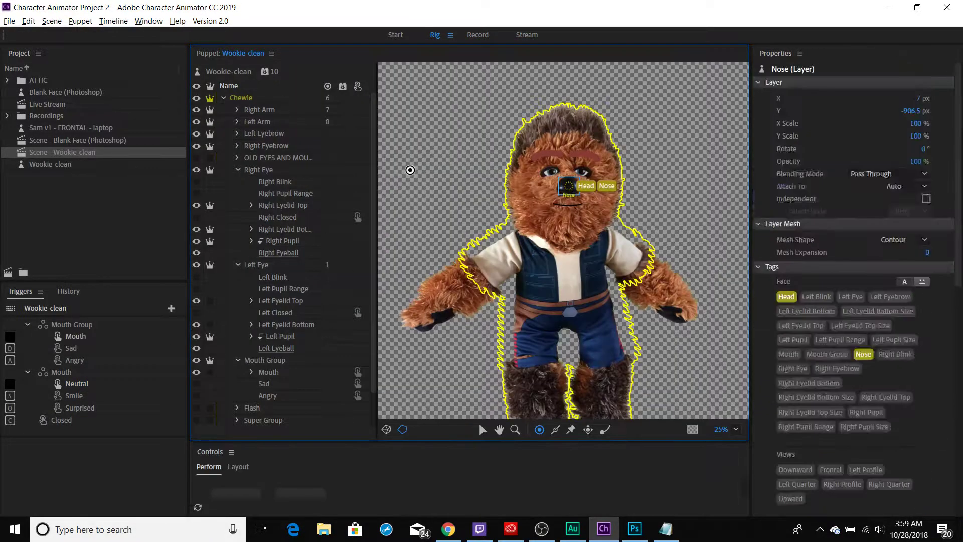
{"action": "left_click", "coordinate": [568, 187]}
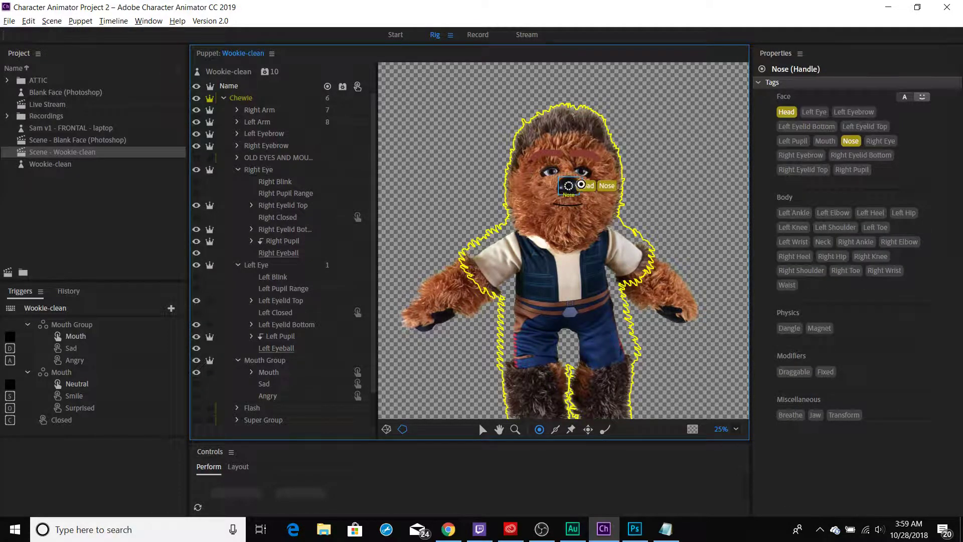
{"action": "left_click", "coordinate": [802, 120]}
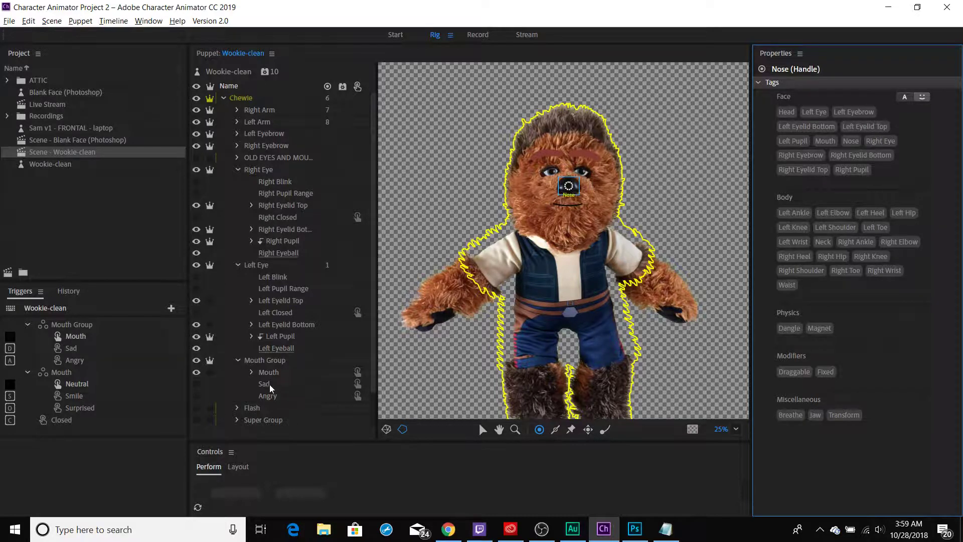
Open the puppet's original artwork in Photoshop, delete the Nose group together with its Pink Dot layer, and save Wookie-clean.psd
{"action": "key", "text": "alt+Tab"}
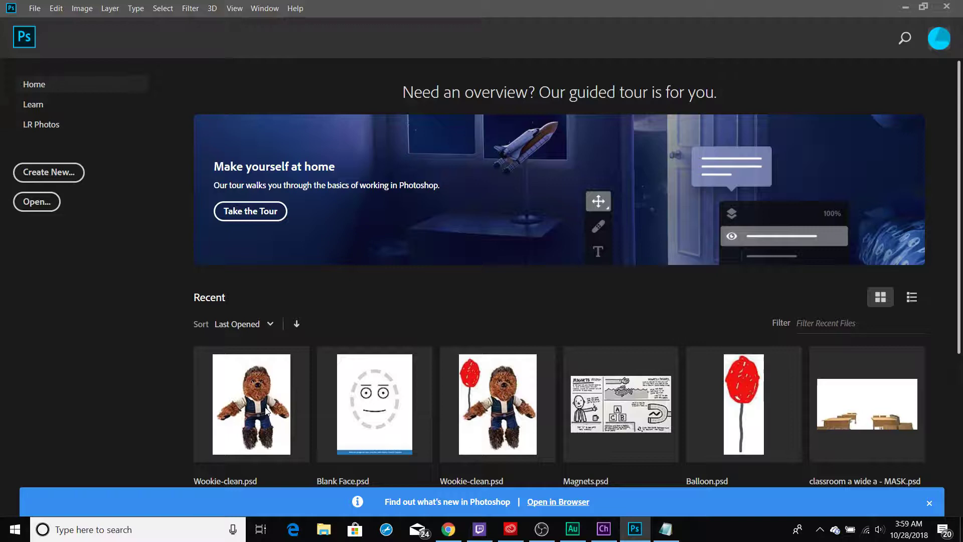
{"action": "key", "text": "alt+Tab"}
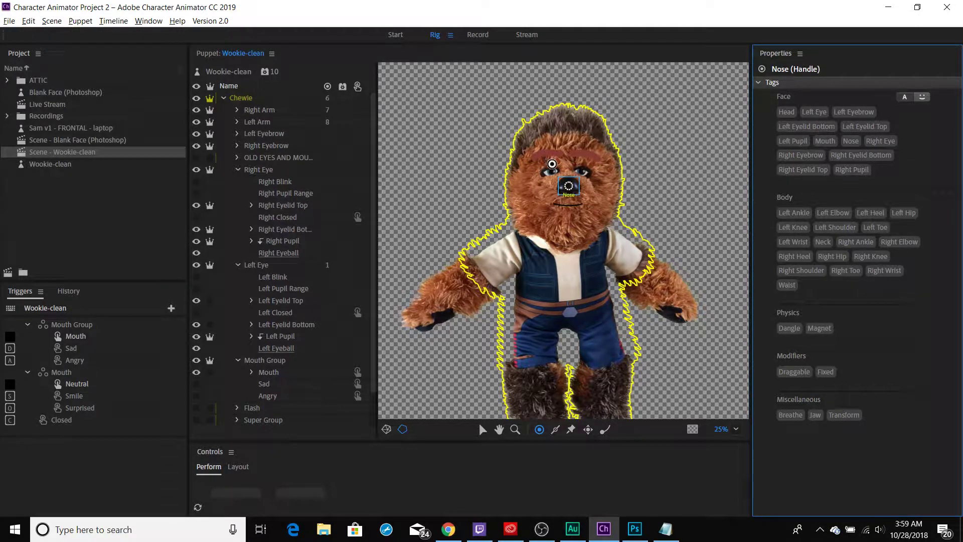
{"action": "left_click", "coordinate": [549, 160]}
{"action": "key", "text": "ctrl+e"}
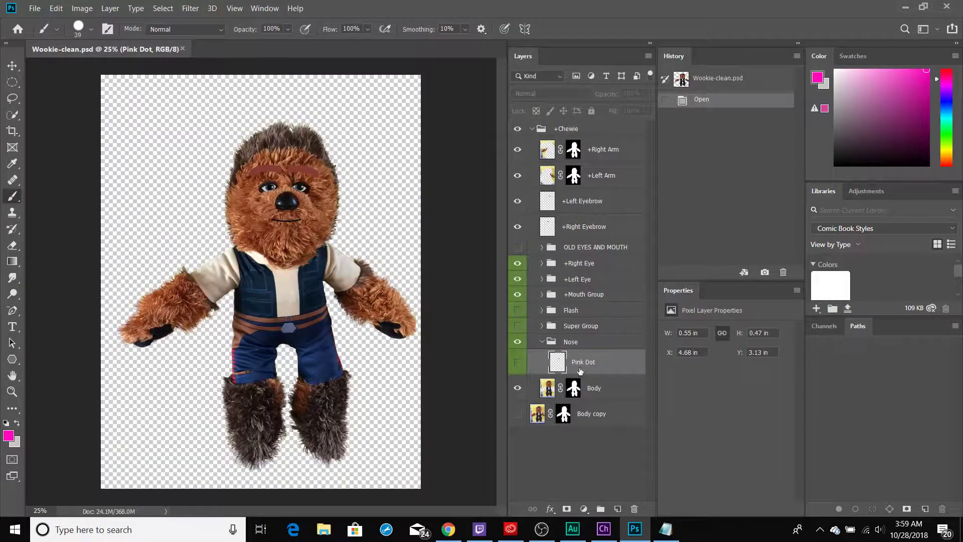
{"action": "left_click", "coordinate": [580, 343]}
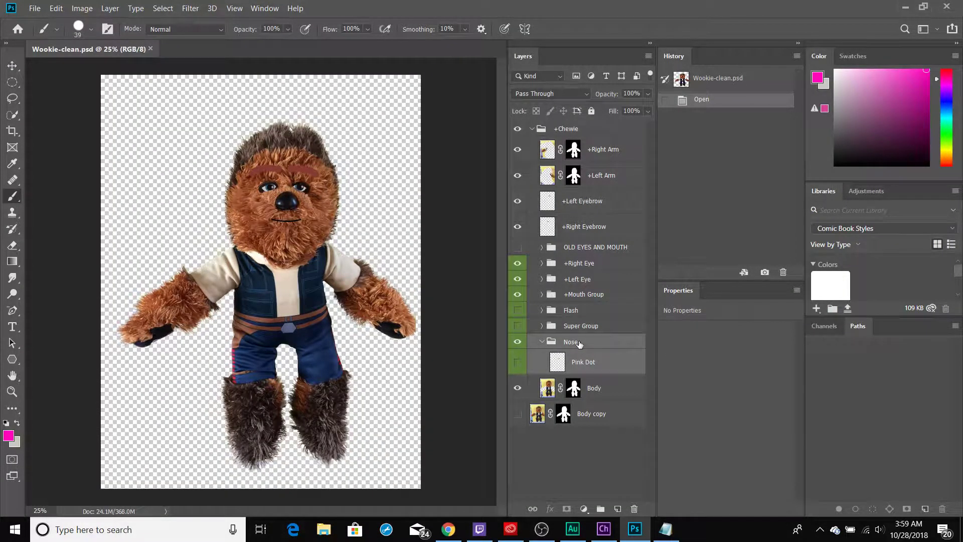
{"action": "key", "text": "Delete"}
{"action": "key", "text": "ctrl+s"}
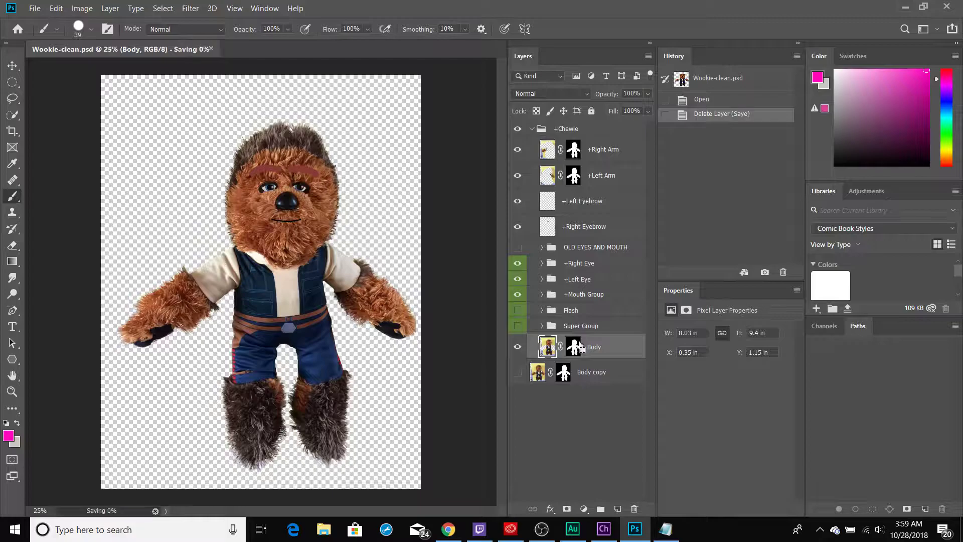
Return to Character Animator, let the updated puppet artwork sync, and open the Live Stream scene
{"action": "key", "text": "alt+Tab"}
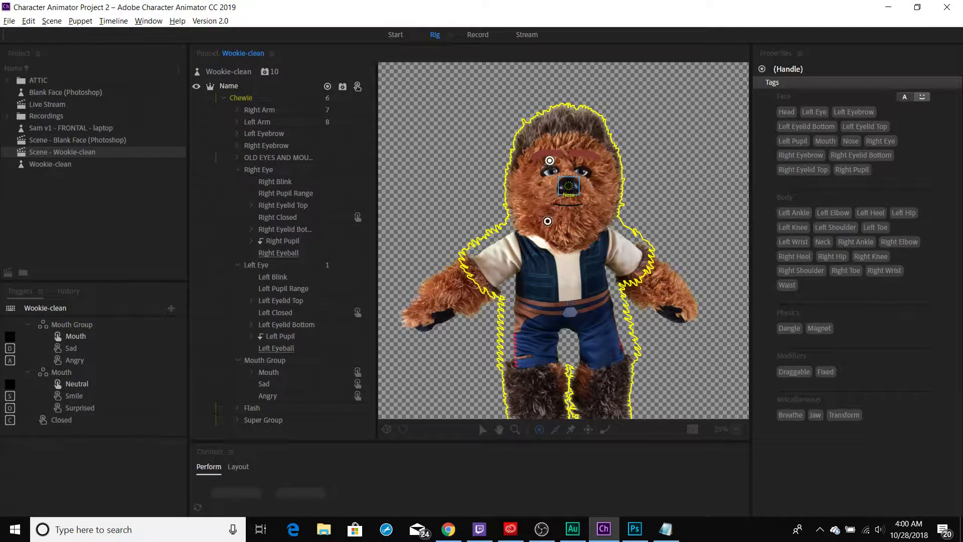
{"action": "left_click", "coordinate": [429, 380]}
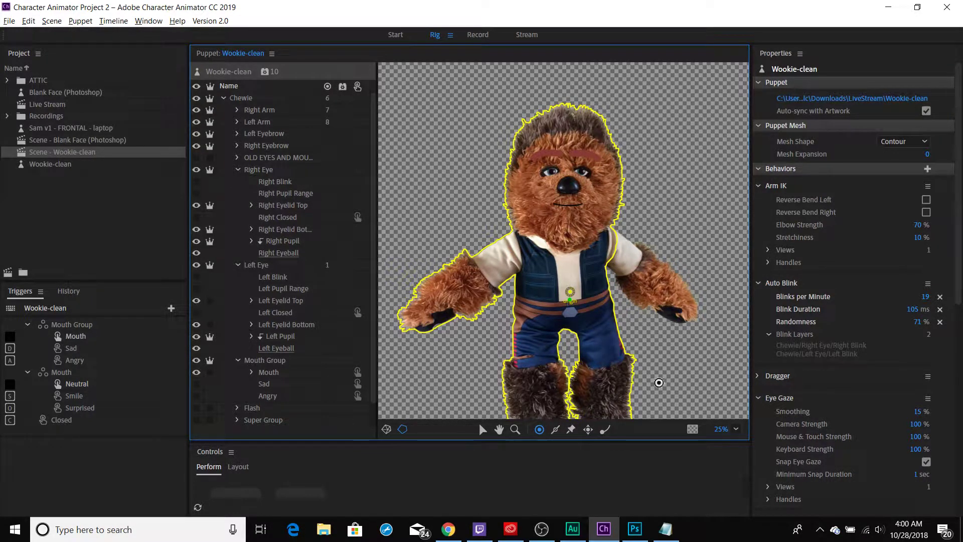
{"action": "left_click", "coordinate": [36, 106]}
{"action": "double_click", "coordinate": [36, 107]}
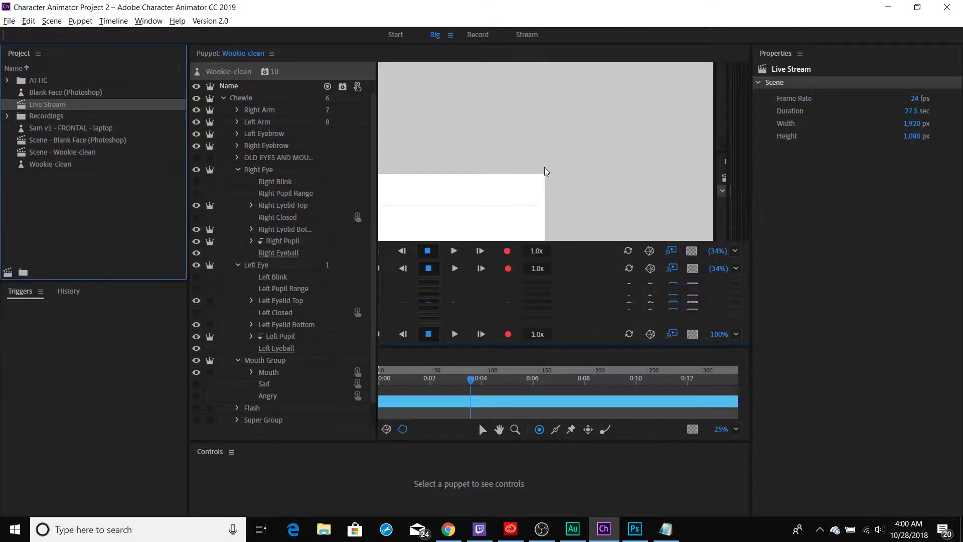